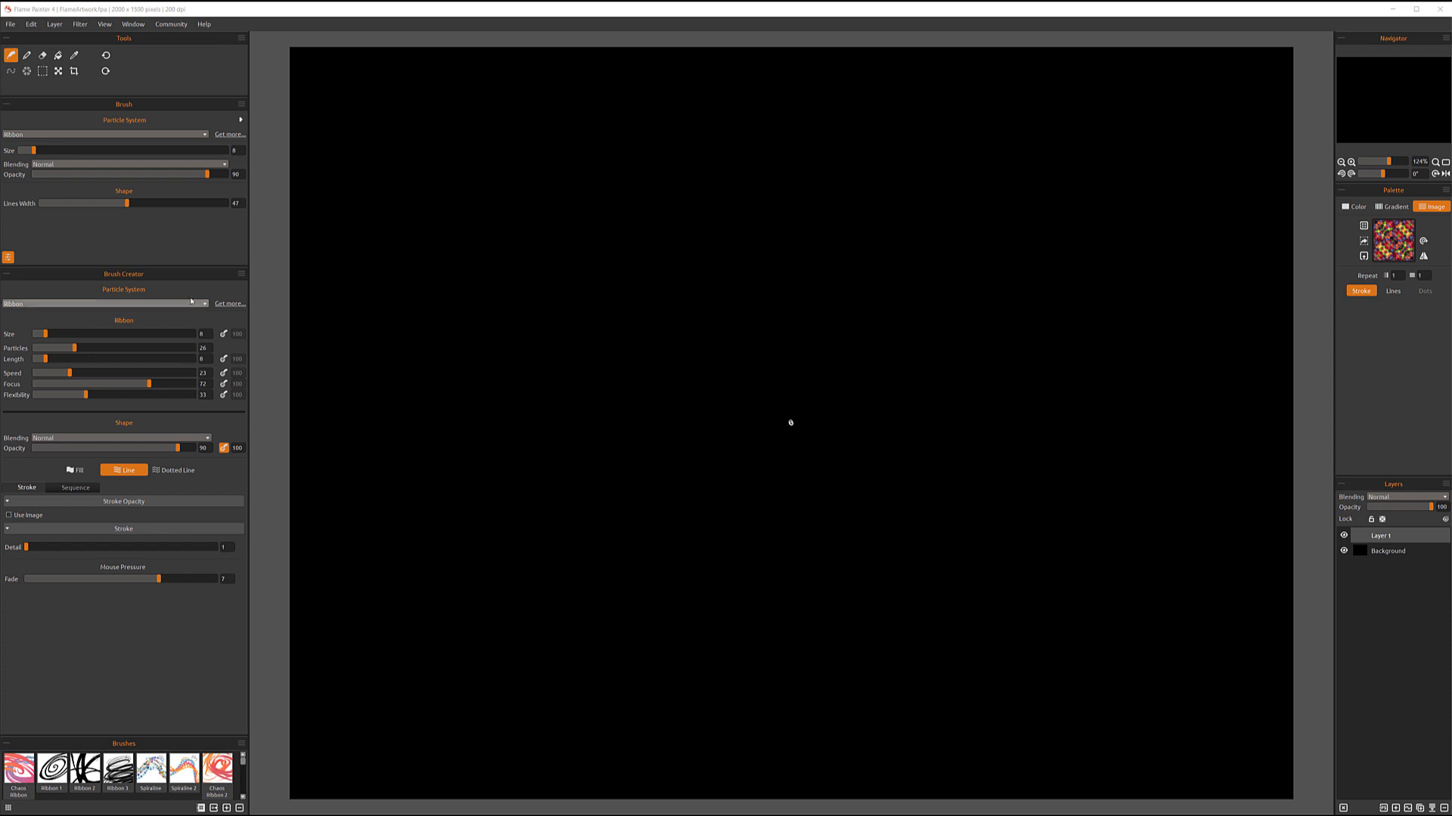
Compare the Fill and Line shape modes with their Stroke and Sequence settings, then preview the image option for stroke opacity
{"action": "left_click", "coordinate": [85, 471]}
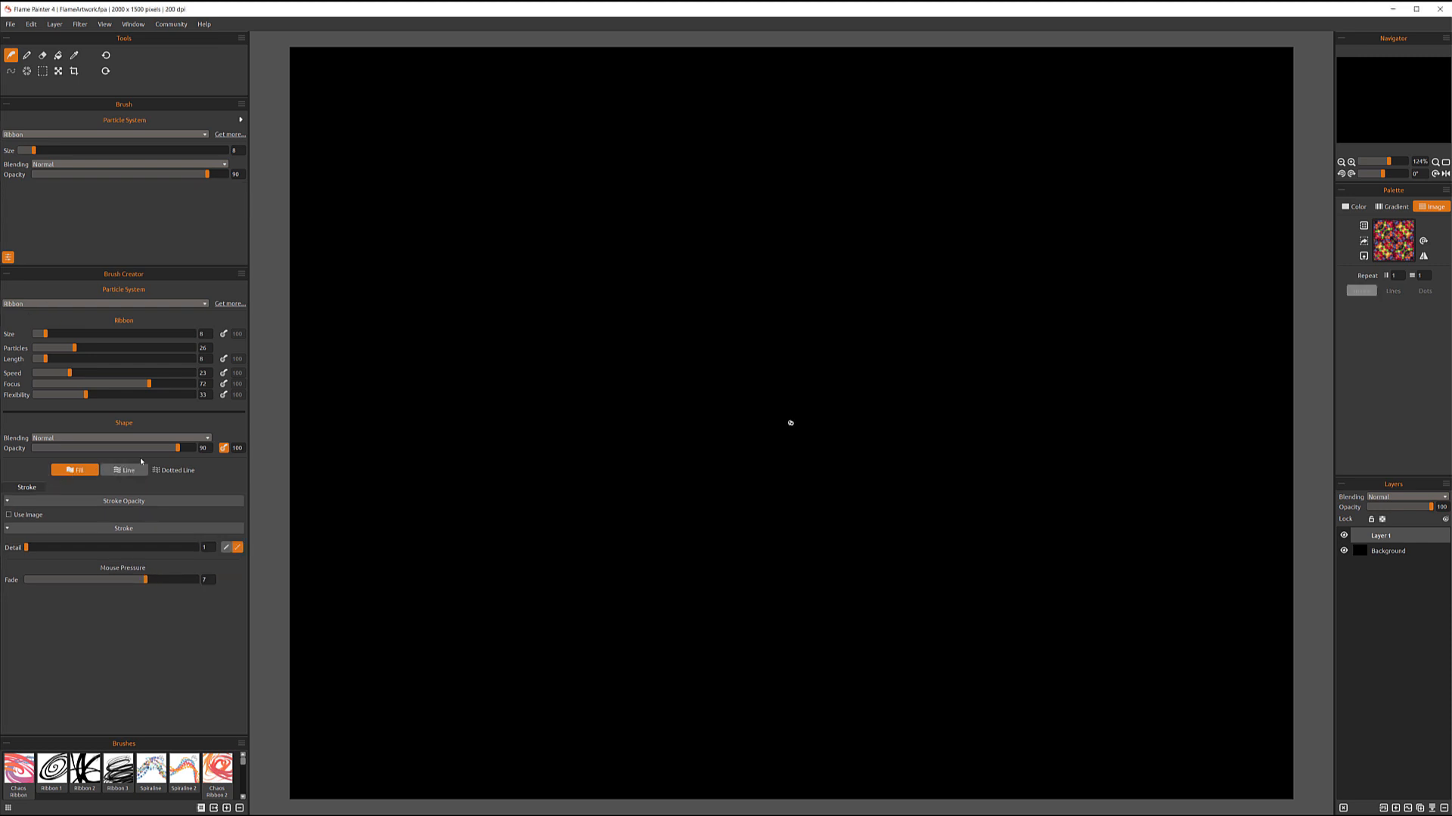
{"action": "left_click", "coordinate": [124, 470]}
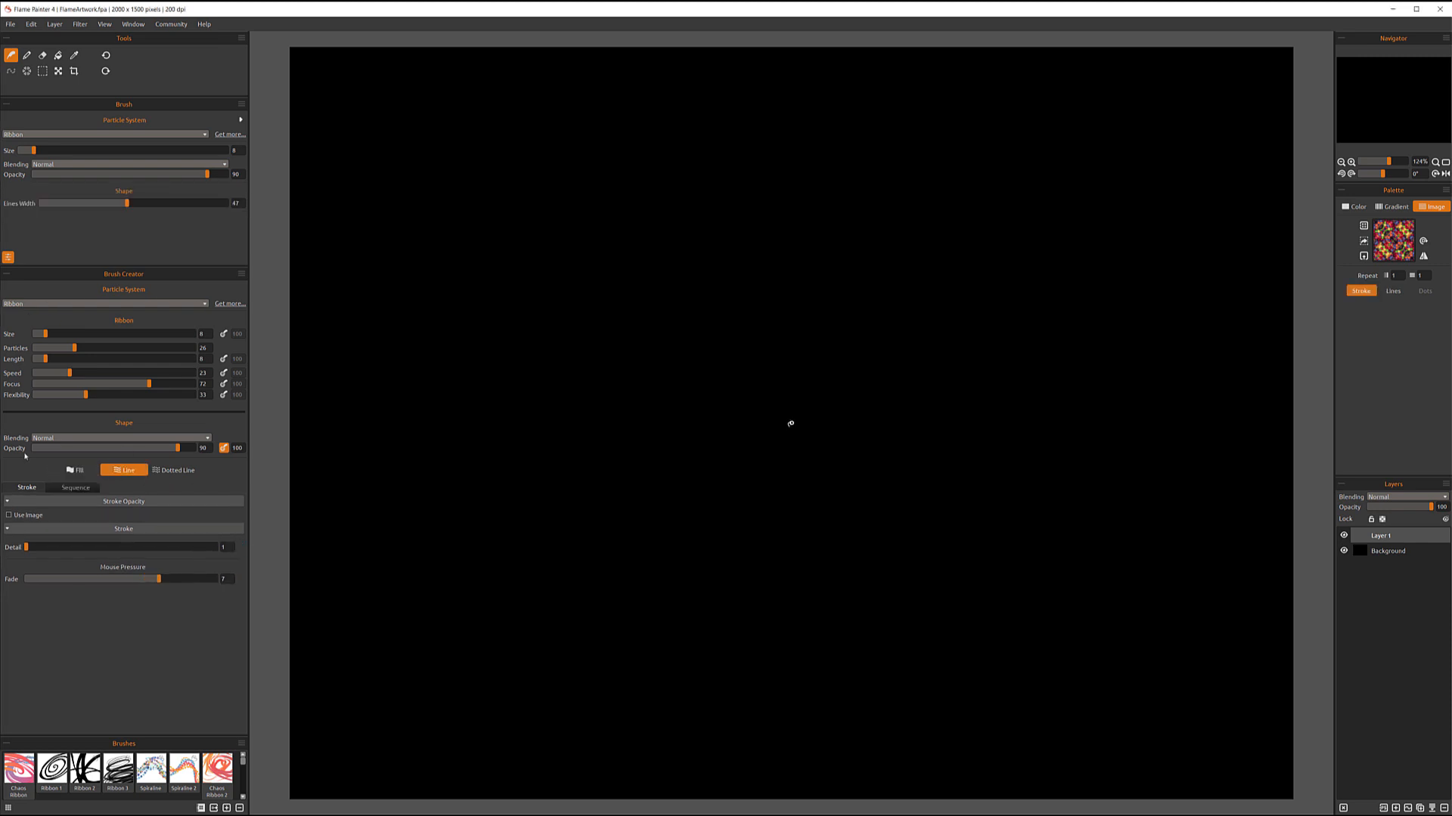
{"action": "left_click", "coordinate": [80, 471]}
{"action": "left_click", "coordinate": [121, 471]}
{"action": "left_click", "coordinate": [70, 489]}
{"action": "left_click", "coordinate": [23, 489]}
{"action": "left_click", "coordinate": [83, 471]}
{"action": "left_click", "coordinate": [118, 472]}
{"action": "left_click", "coordinate": [9, 515]}
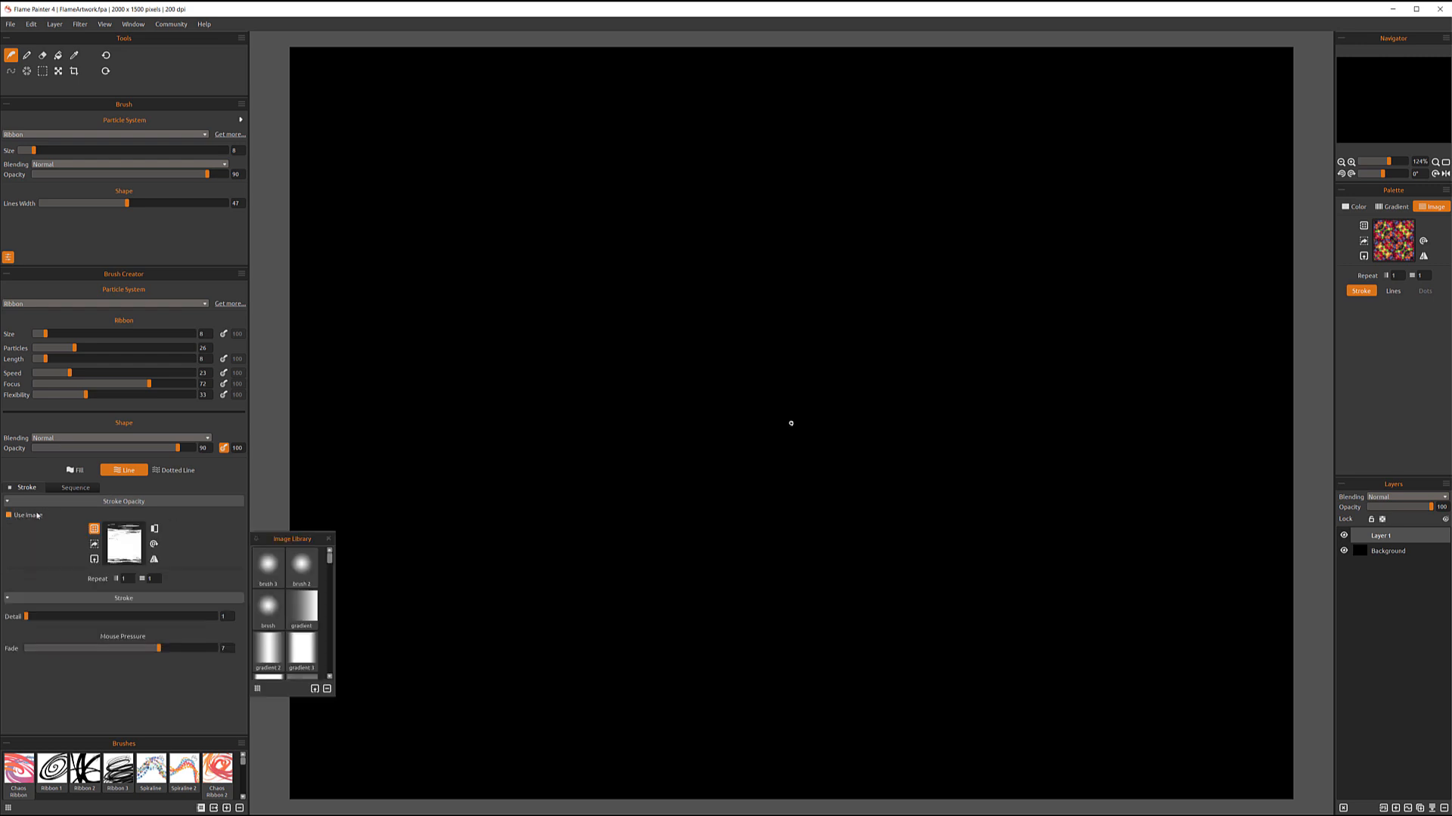
{"action": "left_click", "coordinate": [12, 516]}
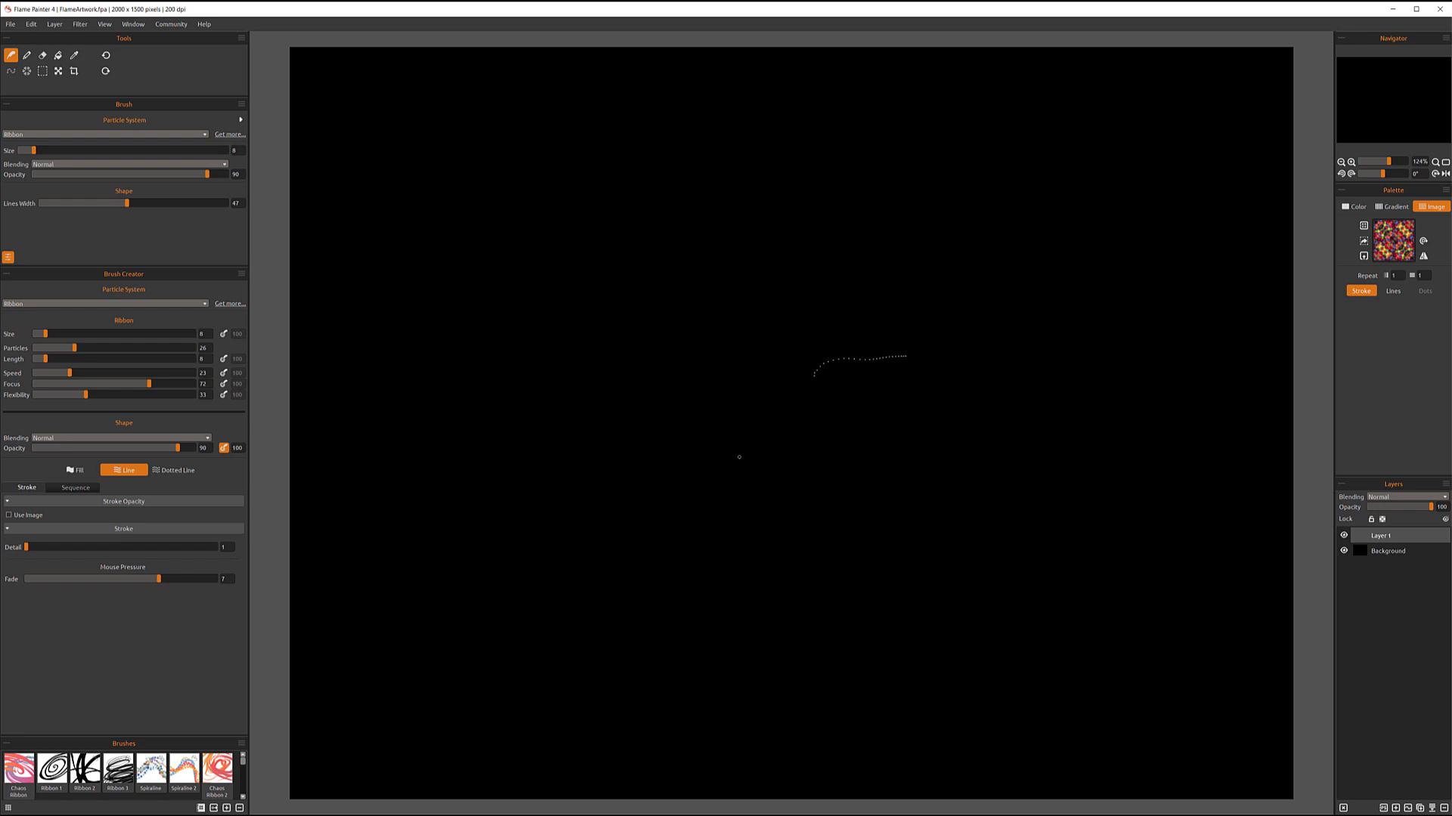
Switch the palette to Gradient and paint a large test arc across the canvas with the Ribbon brush
{"action": "left_click", "coordinate": [1359, 206]}
{"action": "left_click", "coordinate": [1397, 207]}
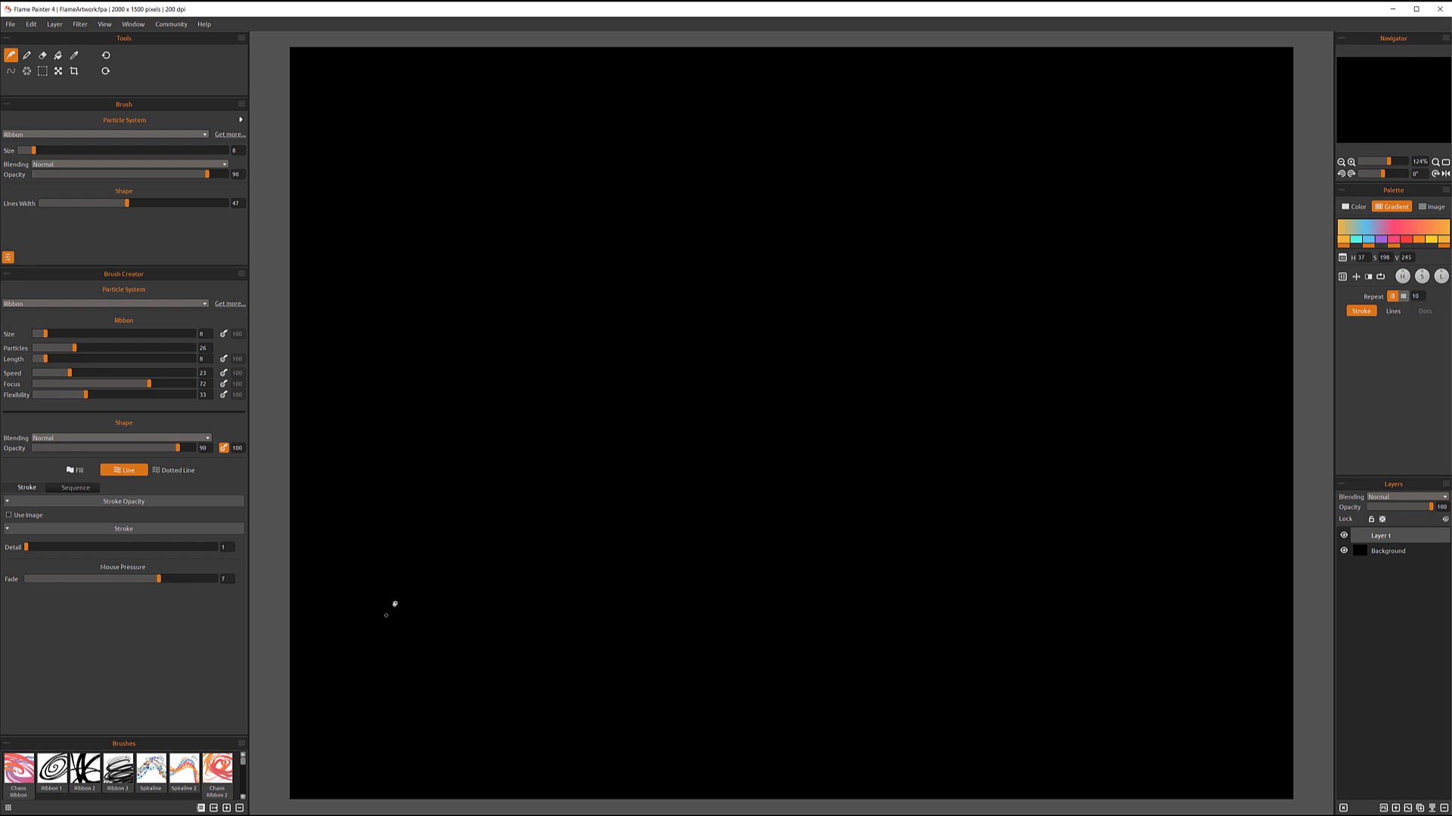
{"action": "mouse_move", "coordinate": [385, 614]}
{"action": "left_mouse_down"}
{"action": "mouse_move", "coordinate": [430, 506]}
{"action": "mouse_move", "coordinate": [665, 301]}
{"action": "mouse_move", "coordinate": [1232, 317]}
{"action": "mouse_move", "coordinate": [1185, 585]}
{"action": "mouse_move", "coordinate": [791, 668]}
{"action": "mouse_move", "coordinate": [627, 679]}
{"action": "left_mouse_up"}
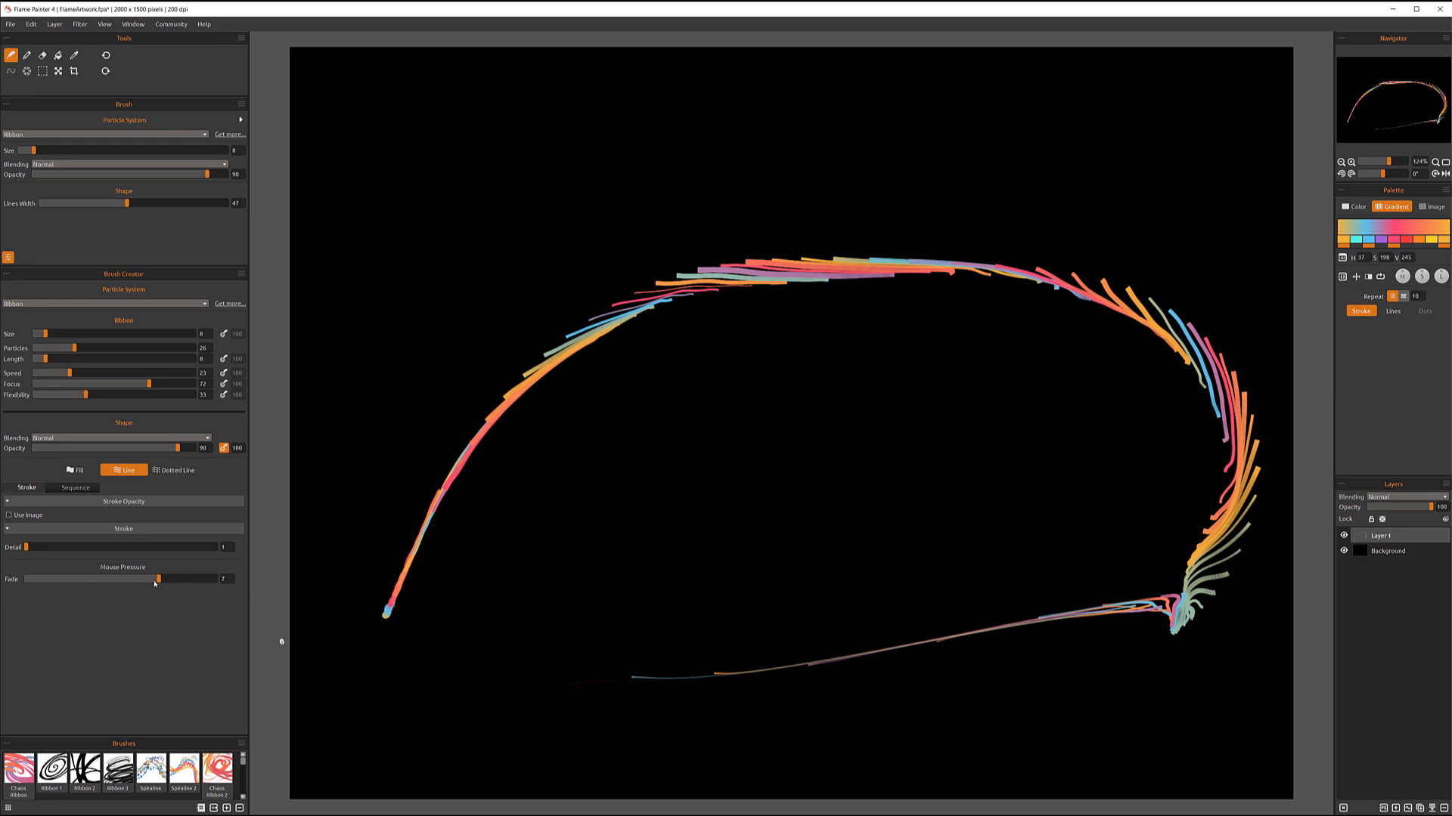
Try the Mouse Pressure Fade at 0 and at 10, painting a curved test stroke with each value
{"action": "left_click_drag", "start_coordinate": [133, 579], "coordinate": [27, 579]}
{"action": "mouse_move", "coordinate": [633, 587]}
{"action": "left_mouse_down"}
{"action": "mouse_move", "coordinate": [651, 546]}
{"action": "mouse_move", "coordinate": [772, 456]}
{"action": "mouse_move", "coordinate": [898, 521]}
{"action": "mouse_move", "coordinate": [858, 627]}
{"action": "mouse_move", "coordinate": [500, 672]}
{"action": "mouse_move", "coordinate": [791, 648]}
{"action": "mouse_move", "coordinate": [674, 682]}
{"action": "left_mouse_up"}
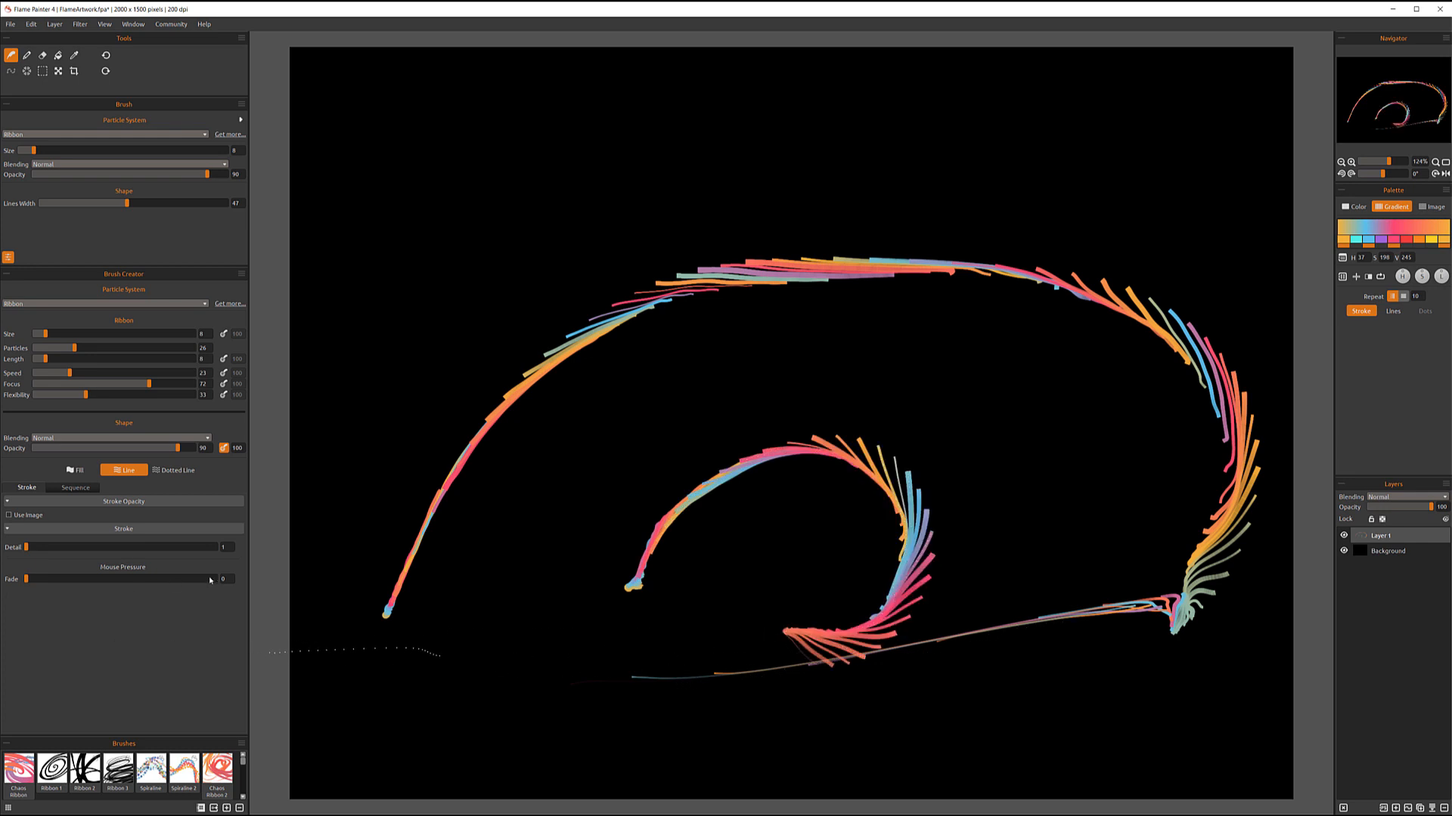
{"action": "left_click_drag", "start_coordinate": [26, 579], "coordinate": [264, 579]}
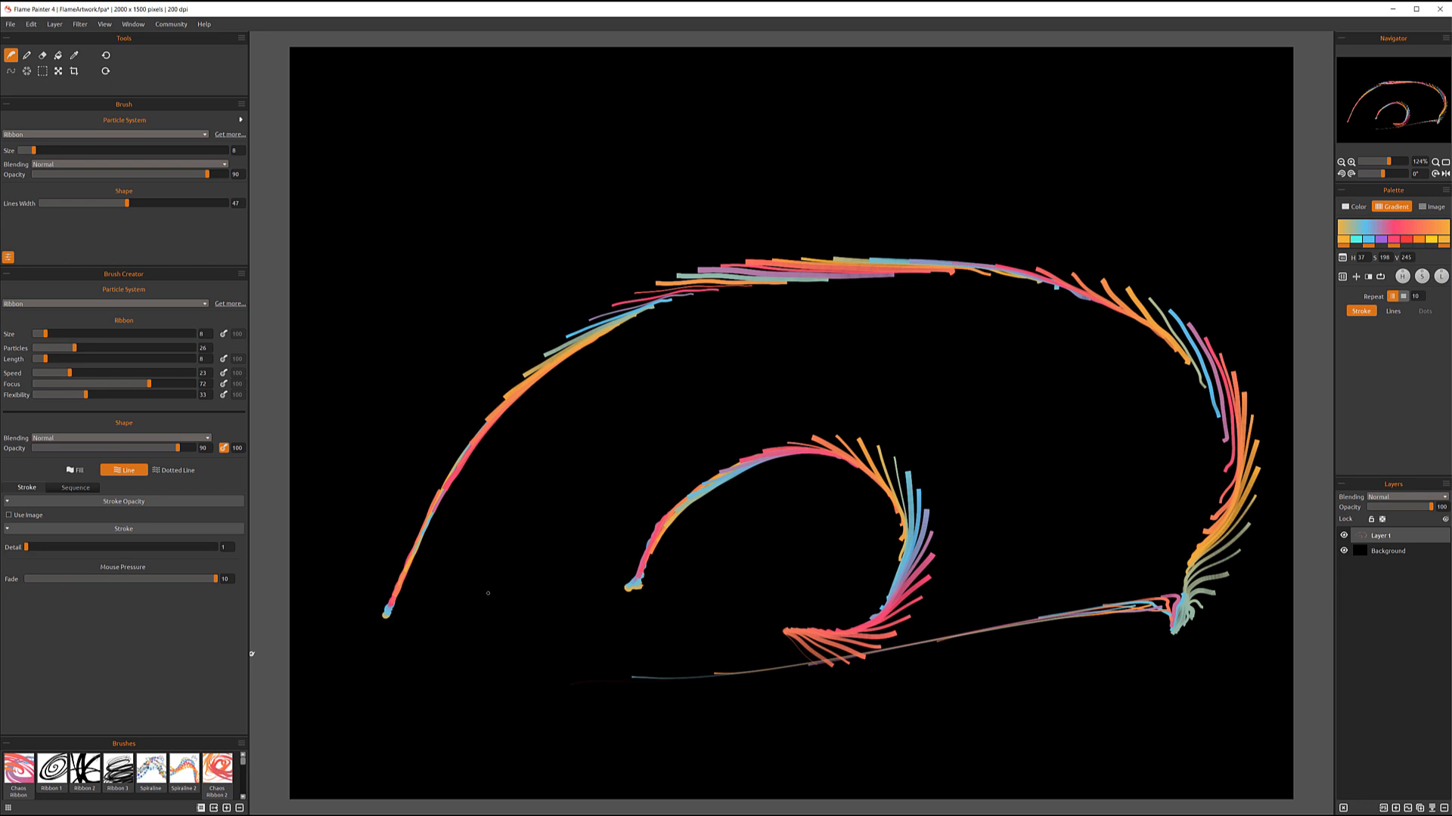
{"action": "left_click_drag", "start_coordinate": [508, 657], "coordinate": [558, 233]}
{"action": "mouse_move", "coordinate": [864, 188]}
{"action": "left_mouse_down"}
{"action": "mouse_move", "coordinate": [998, 317]}
{"action": "mouse_move", "coordinate": [771, 635]}
{"action": "mouse_move", "coordinate": [544, 749]}
{"action": "mouse_move", "coordinate": [441, 646]}
{"action": "left_mouse_up"}
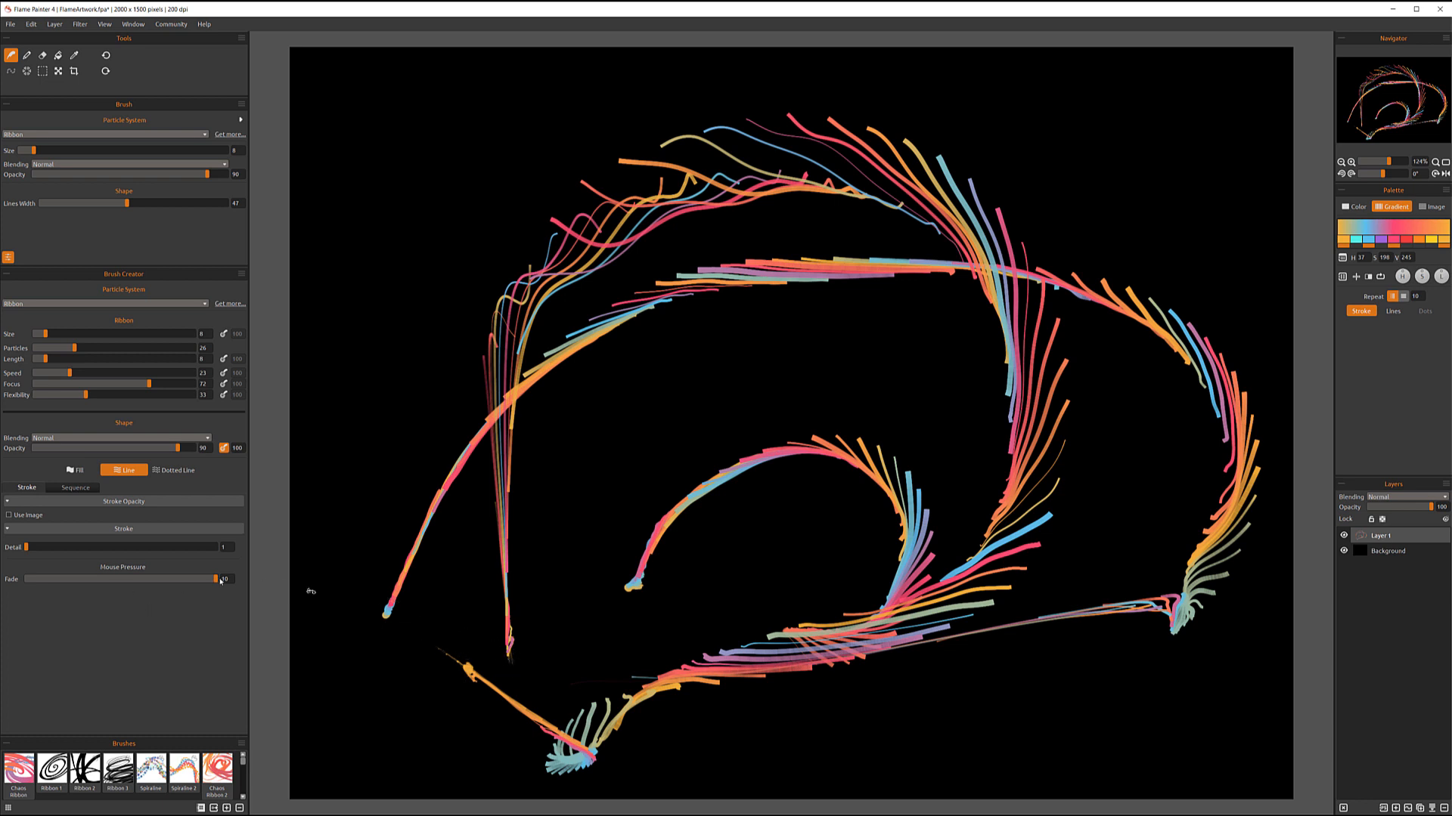
Set the Mouse Pressure Fade to 3 and undo all the test strokes to clear the canvas
{"action": "left_click_drag", "start_coordinate": [200, 582], "coordinate": [81, 579]}
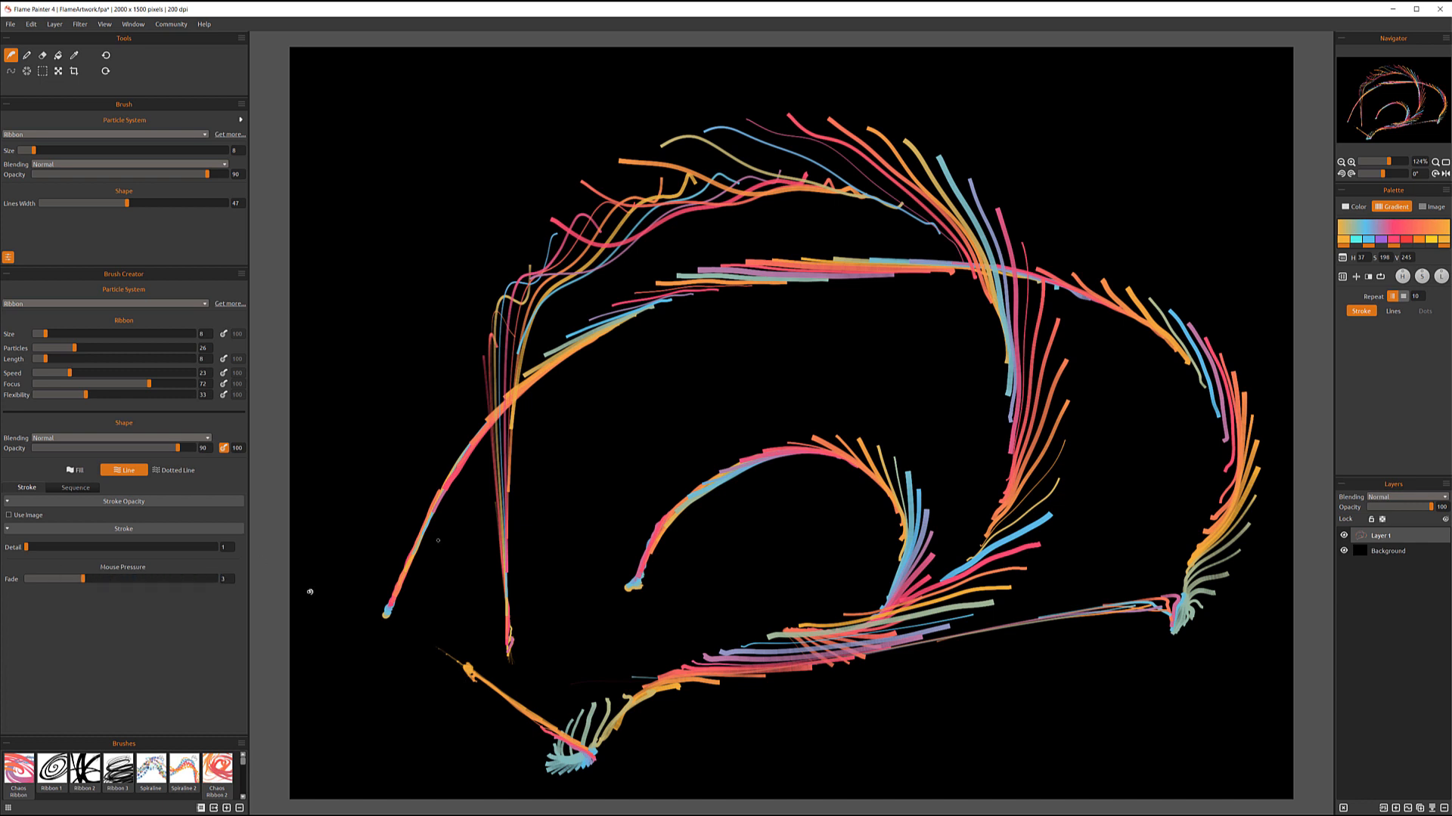
{"action": "left_click_drag", "start_coordinate": [665, 478], "coordinate": [892, 394]}
{"action": "key", "text": "ctrl+z"}
{"action": "key", "text": "ctrl+z"}
{"action": "key", "text": "ctrl+z"}
{"action": "key", "text": "ctrl+z"}
{"action": "key", "text": "ctrl+z"}
{"action": "key", "text": "ctrl+z"}
{"action": "key", "text": "ctrl+z"}
{"action": "key", "text": "ctrl+z"}
{"action": "left_click_drag", "start_coordinate": [787, 418], "coordinate": [352, 249]}
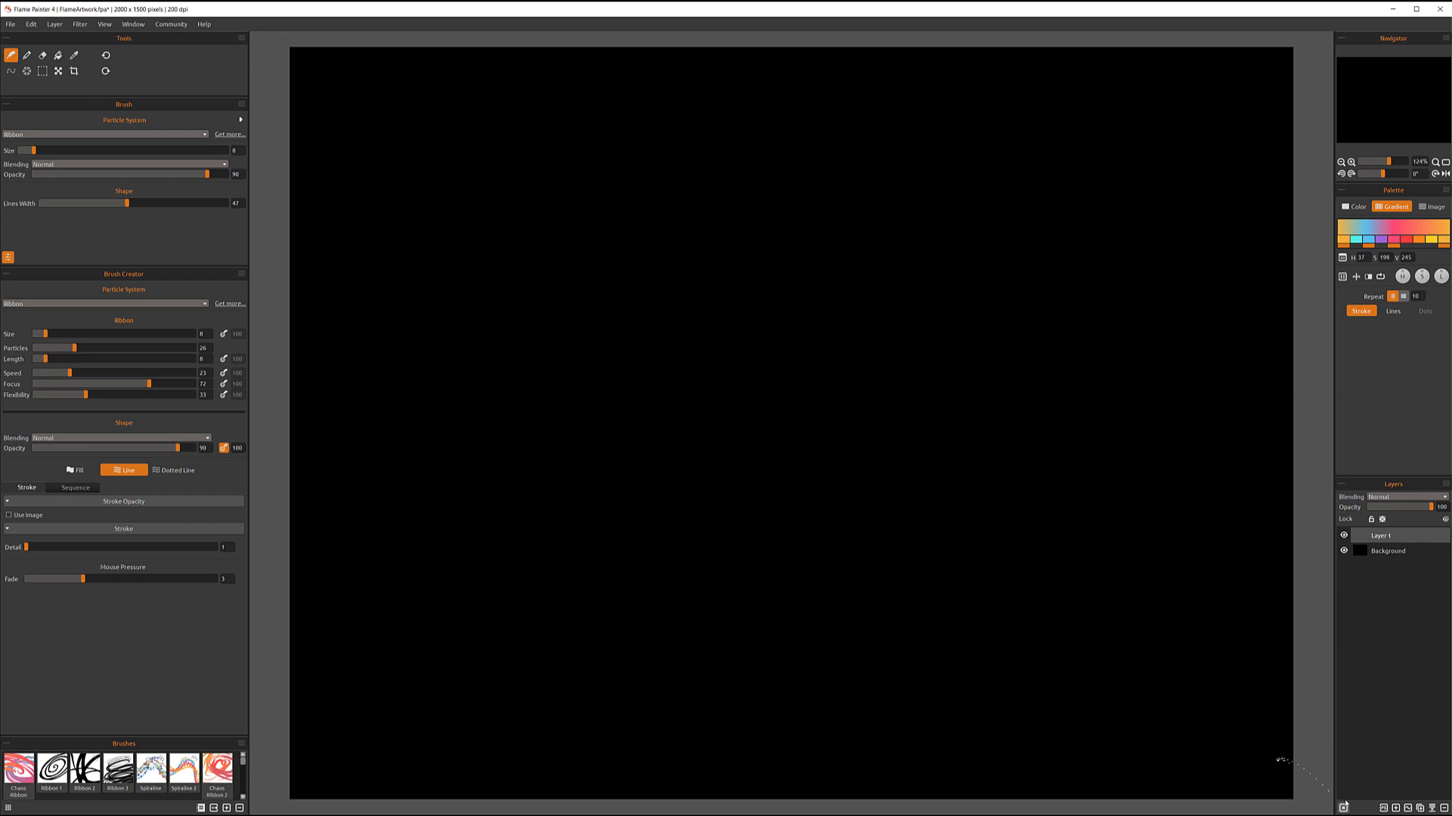
Add a new vector layer and paint one long looping Ribbon stroke across the whole canvas
{"action": "left_click", "coordinate": [1408, 809]}
{"action": "mouse_move", "coordinate": [282, 502]}
{"action": "left_mouse_down"}
{"action": "mouse_move", "coordinate": [408, 295]}
{"action": "mouse_move", "coordinate": [506, 521]}
{"action": "mouse_move", "coordinate": [800, 302]}
{"action": "mouse_move", "coordinate": [635, 344]}
{"action": "mouse_move", "coordinate": [939, 519]}
{"action": "mouse_move", "coordinate": [1118, 719]}
{"action": "mouse_move", "coordinate": [1059, 775]}
{"action": "left_mouse_up"}
{"action": "left_click_drag", "start_coordinate": [1118, 526], "coordinate": [1234, 332]}
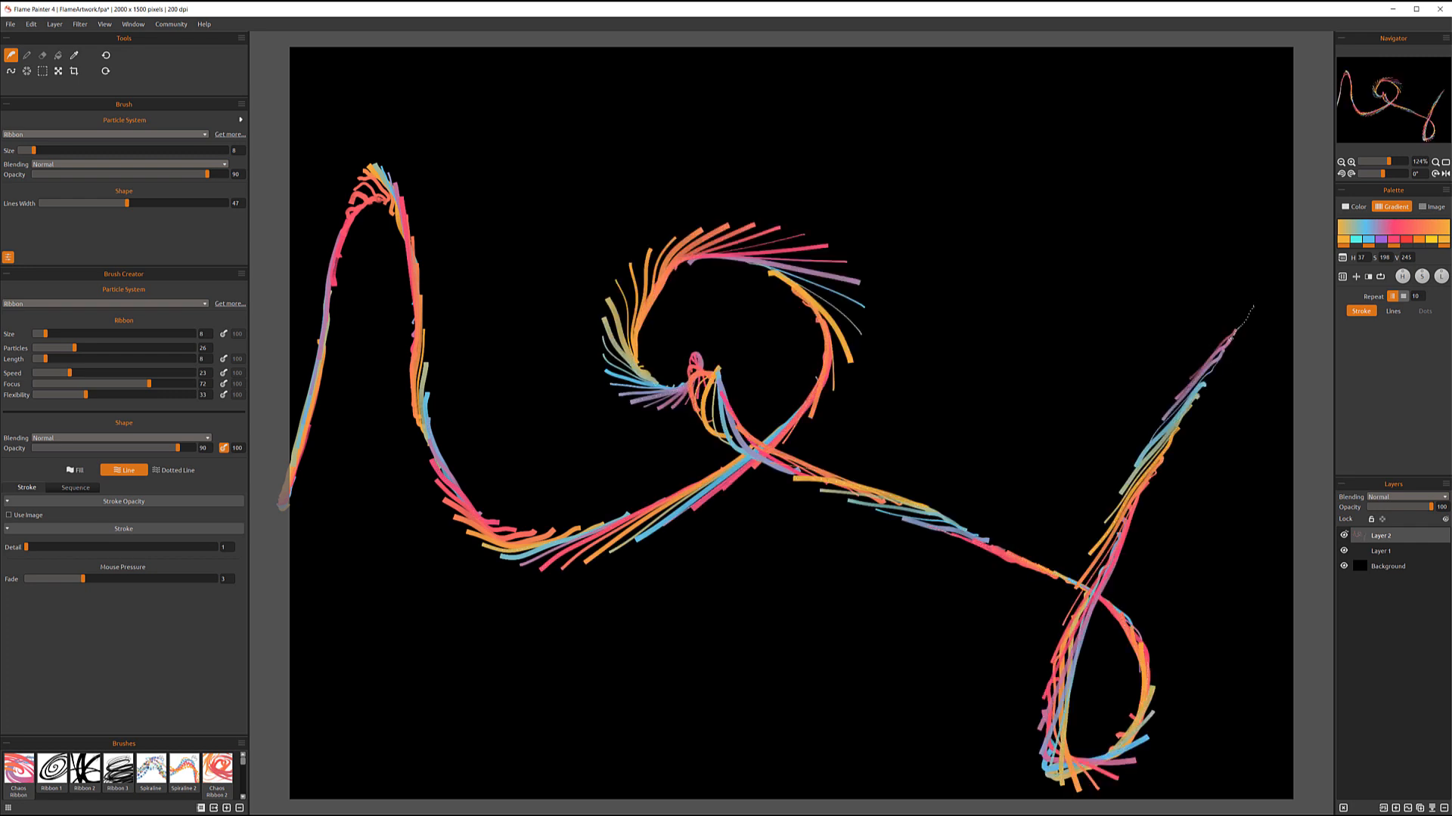
Show the editable path of the vector stroke and try moving the point where the loop crosses itself
{"action": "left_click", "coordinate": [11, 72]}
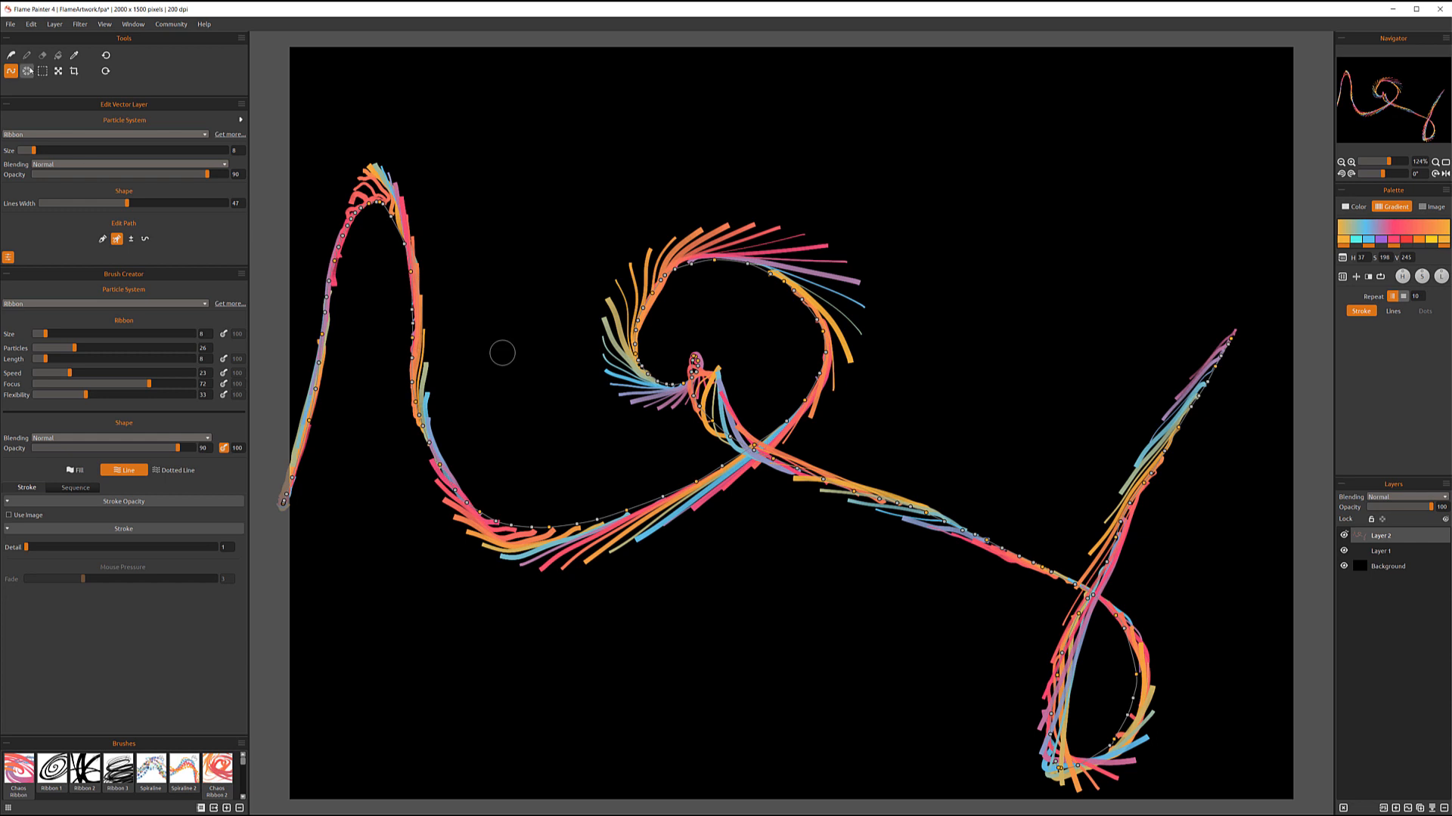
{"action": "left_click", "coordinate": [103, 239]}
{"action": "left_click_drag", "start_coordinate": [755, 444], "coordinate": [756, 440]}
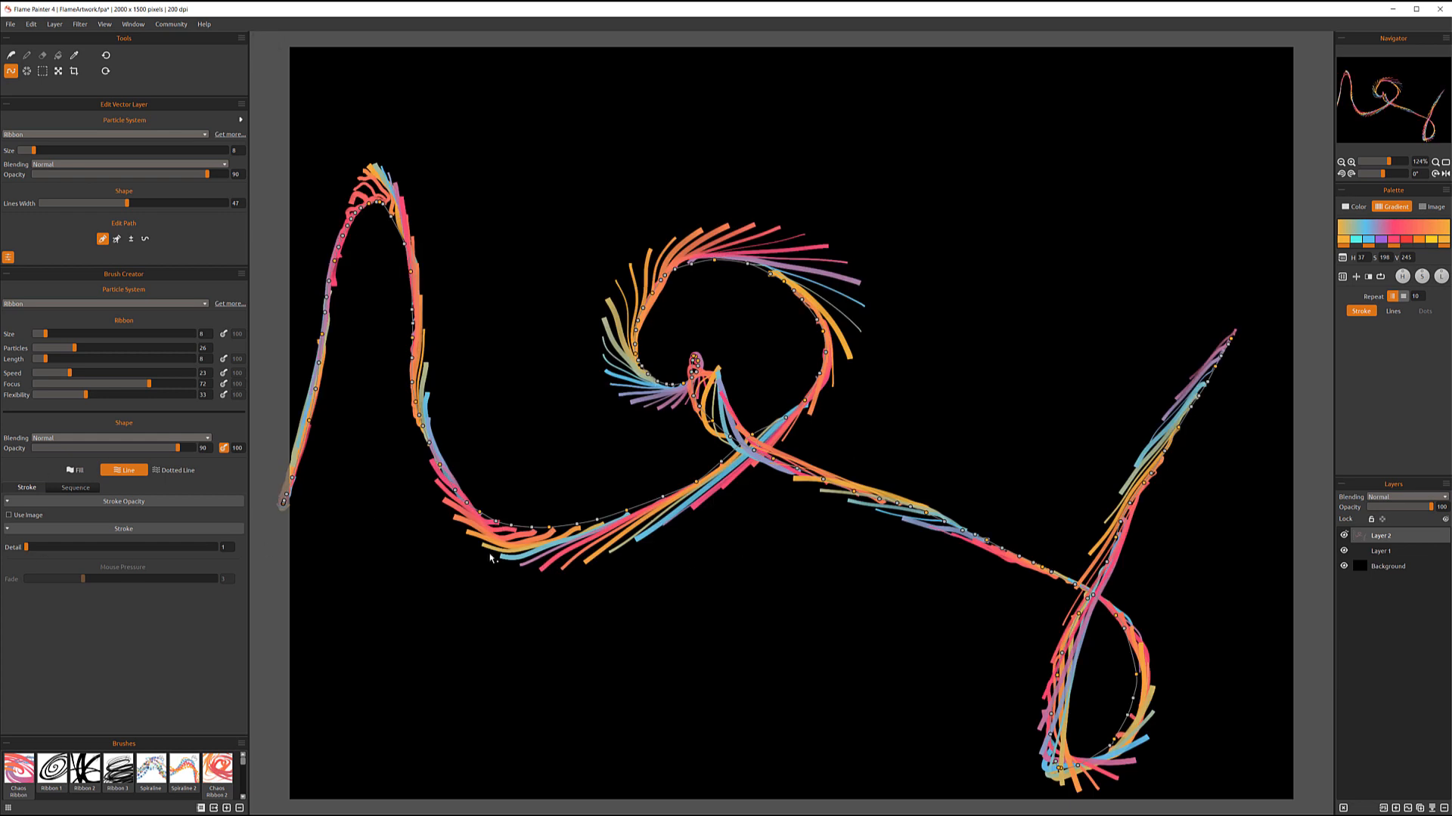
Enable an image for the Sequence Opacity of the stroke and choose "shape flat noisy 3" from the image library
{"action": "left_click", "coordinate": [74, 488]}
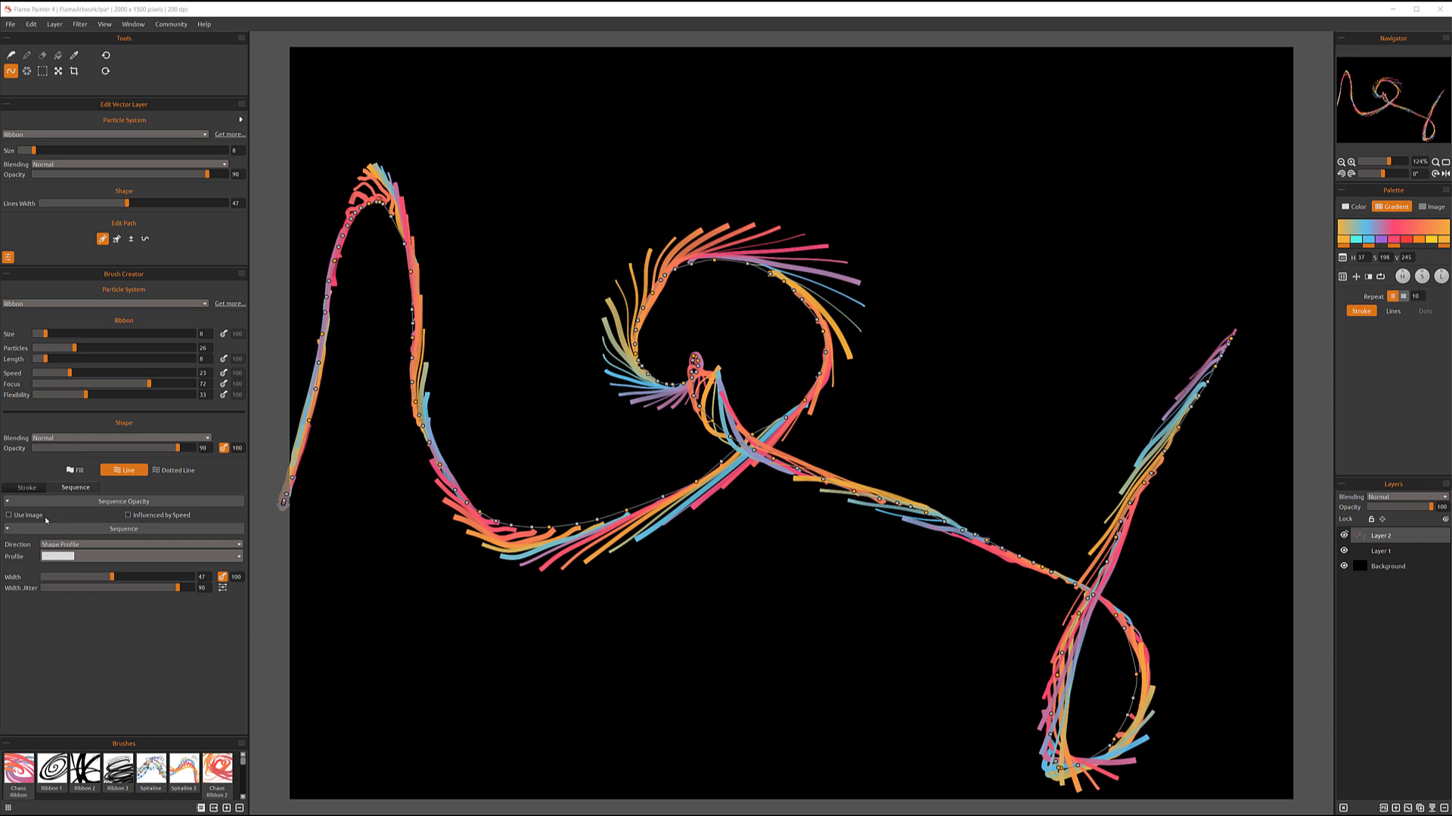
{"action": "left_click", "coordinate": [17, 516]}
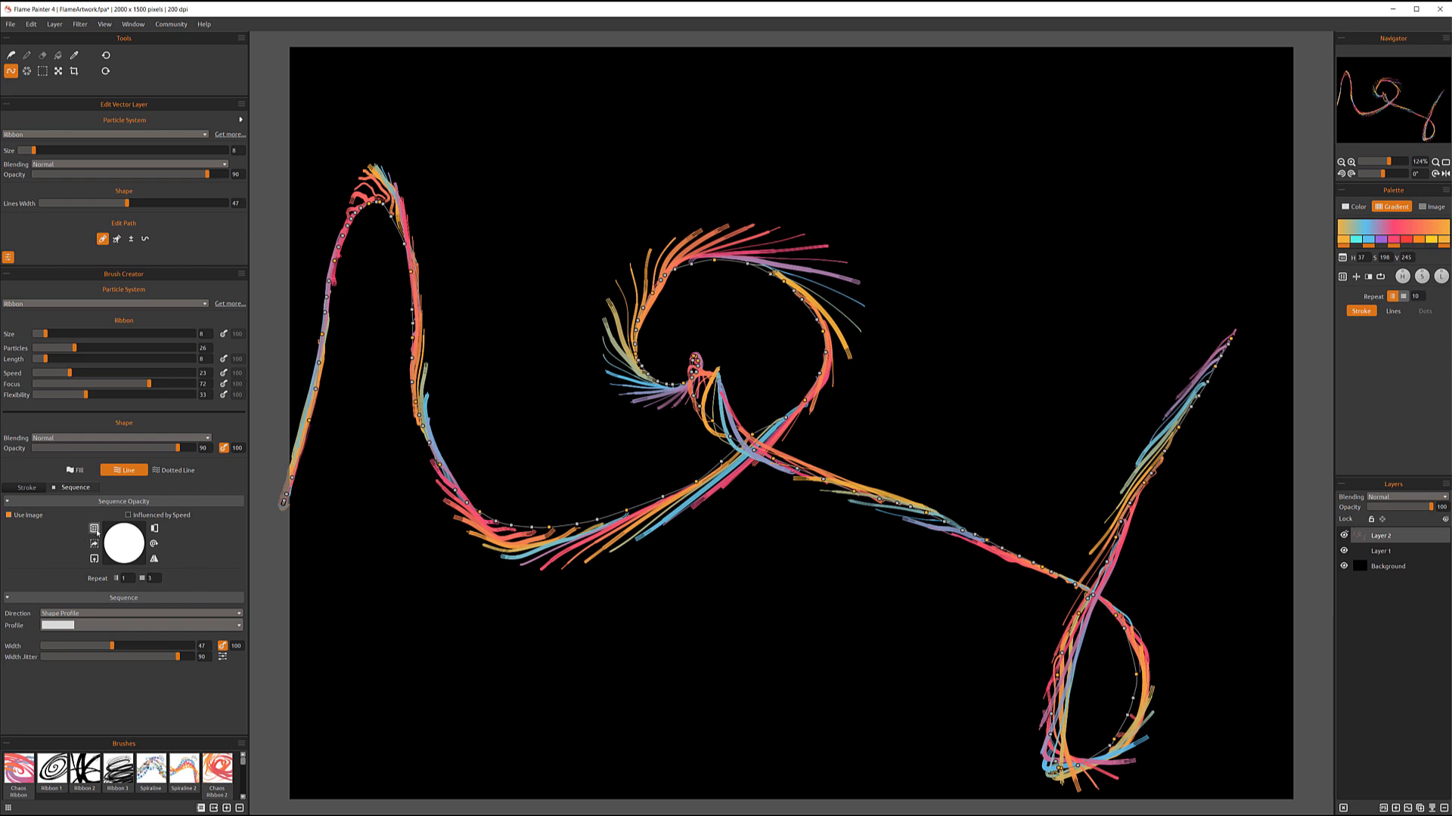
{"action": "left_click", "coordinate": [94, 527]}
{"action": "scroll", "coordinate": [320, 600], "scroll_direction": "down", "scroll_amount": 10}
{"action": "scroll", "coordinate": [319, 599], "scroll_direction": "up", "scroll_amount": 1}
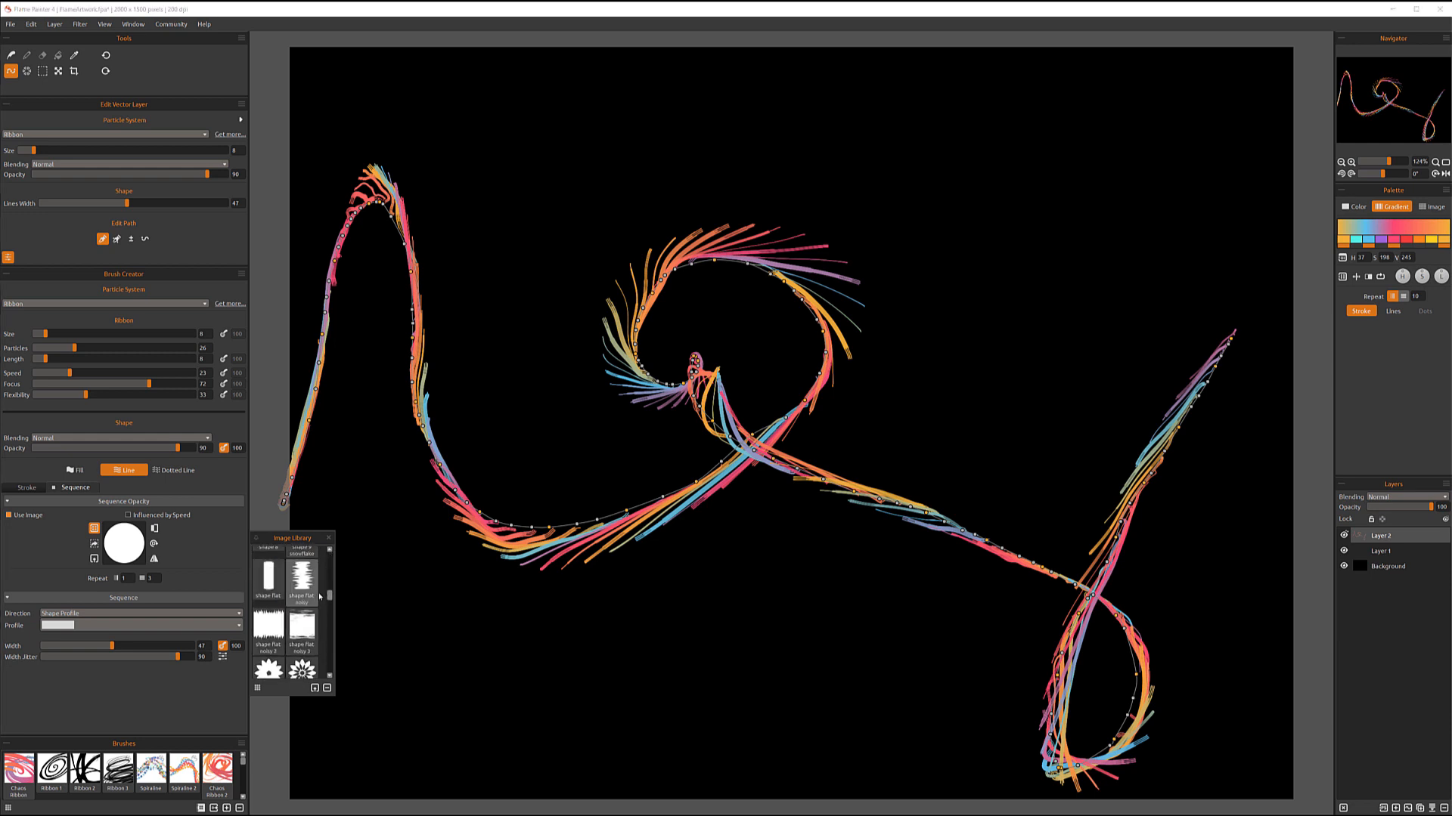
{"action": "left_click", "coordinate": [301, 627]}
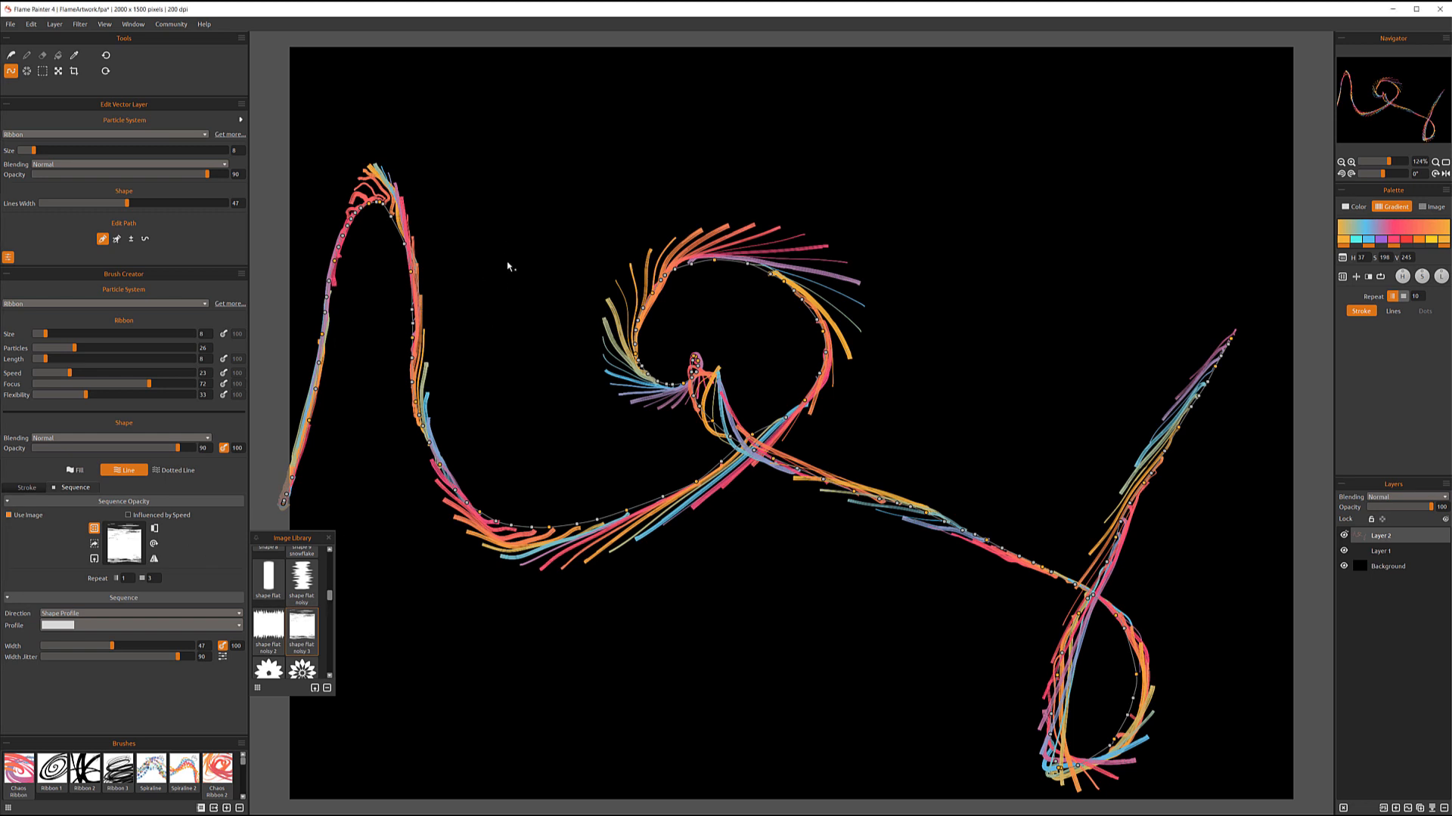
{"action": "left_click", "coordinate": [329, 539]}
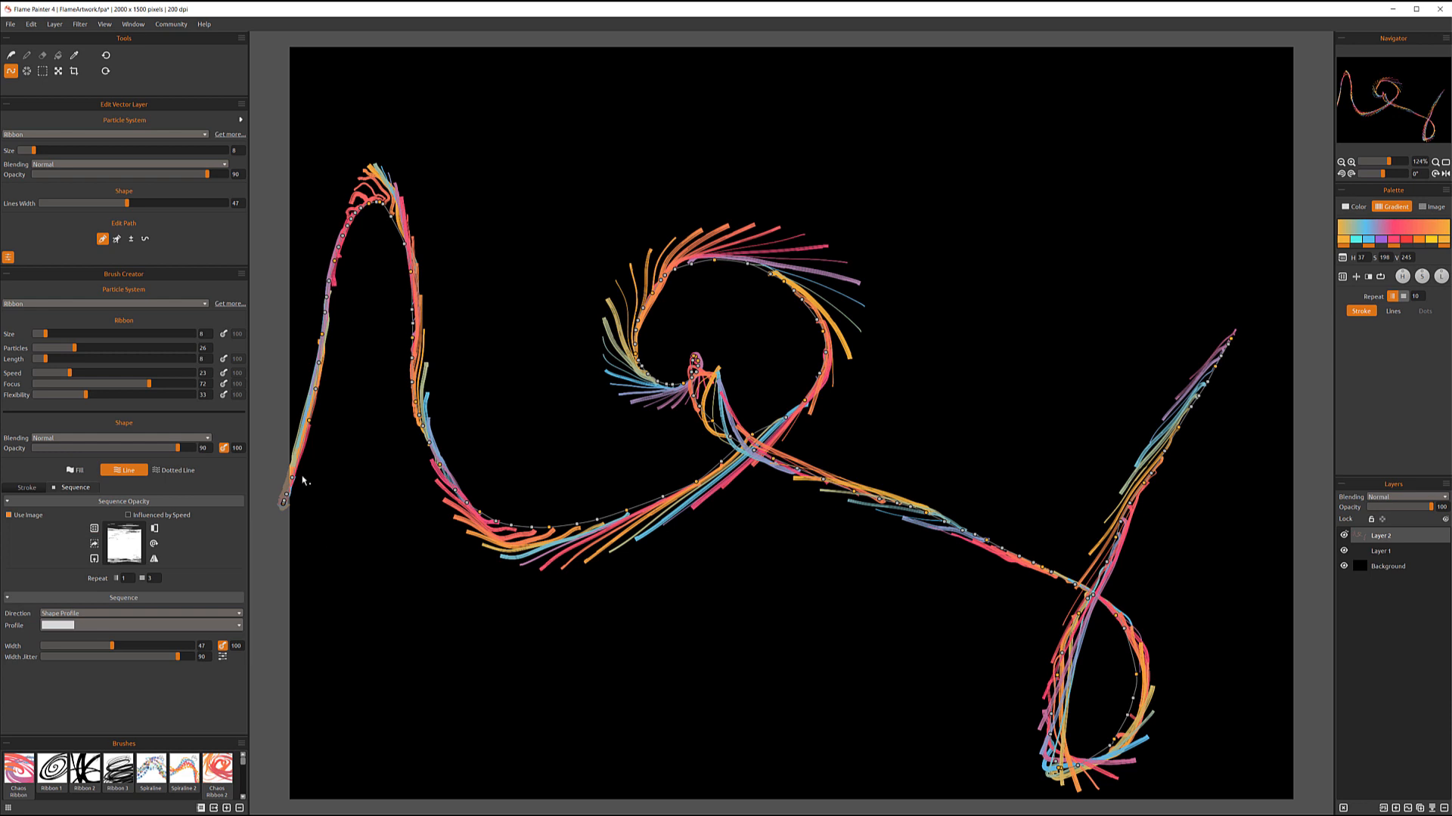
Try a brush size of 40 and a lines width of 58 with the painting brush active
{"action": "key", "text": "b"}
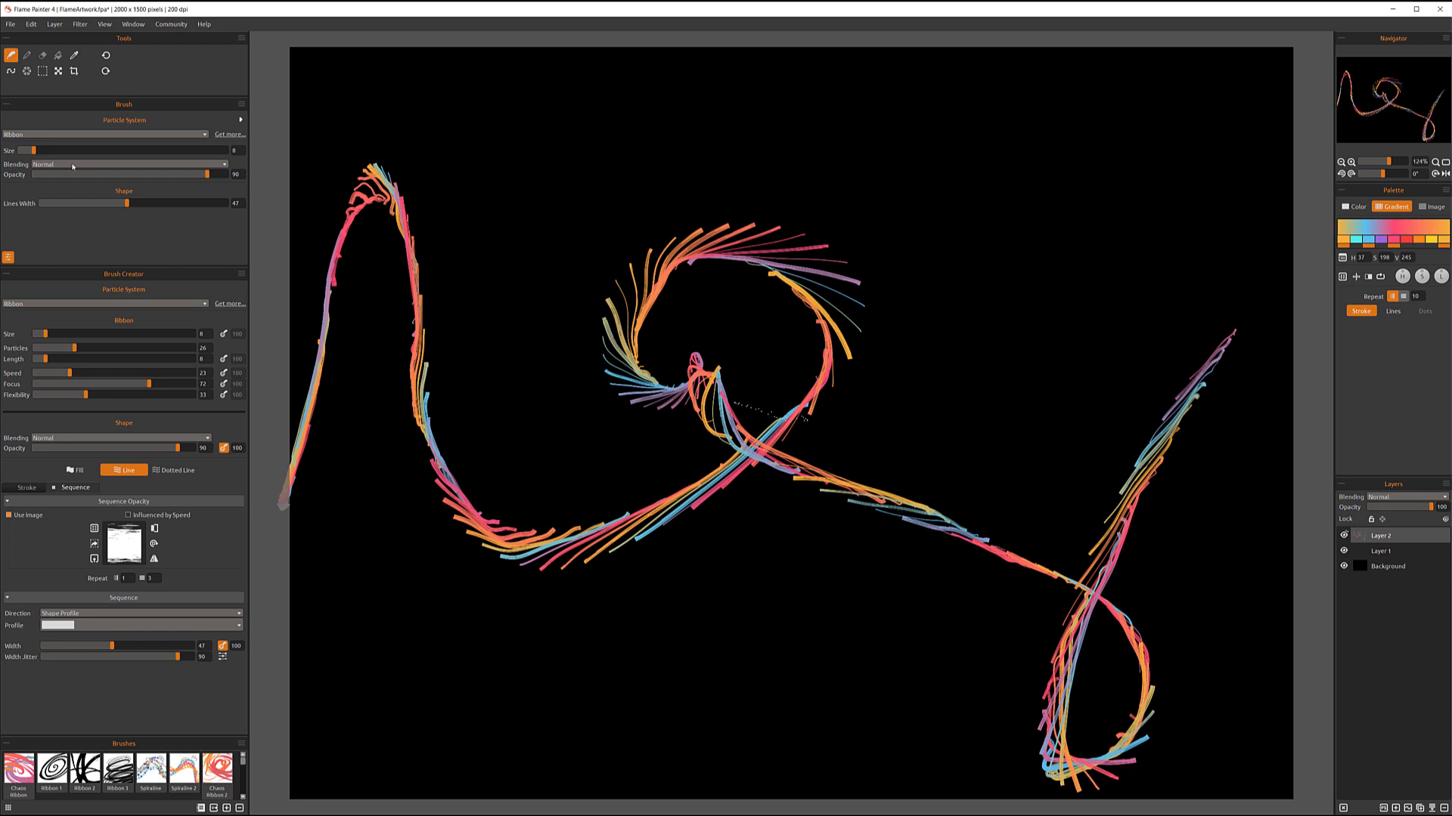
{"action": "left_click", "coordinate": [53, 151]}
{"action": "left_click_drag", "start_coordinate": [74, 151], "coordinate": [101, 152]}
{"action": "left_click_drag", "start_coordinate": [127, 202], "coordinate": [148, 202]}
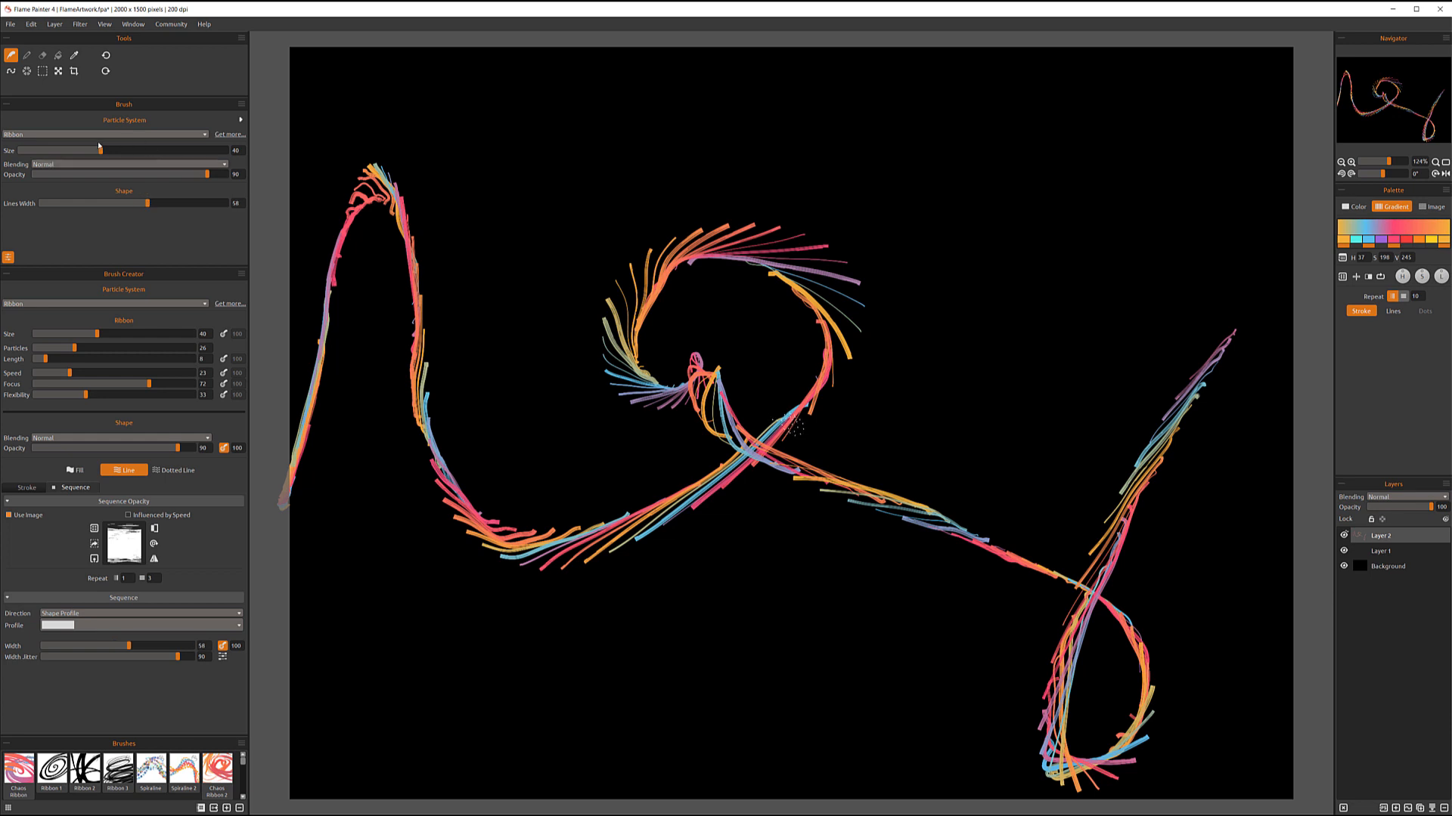
Return to editing the vector stroke and set its size to 38 and its lines width to 62
{"action": "key", "text": "v"}
{"action": "left_click_drag", "start_coordinate": [34, 152], "coordinate": [96, 151]}
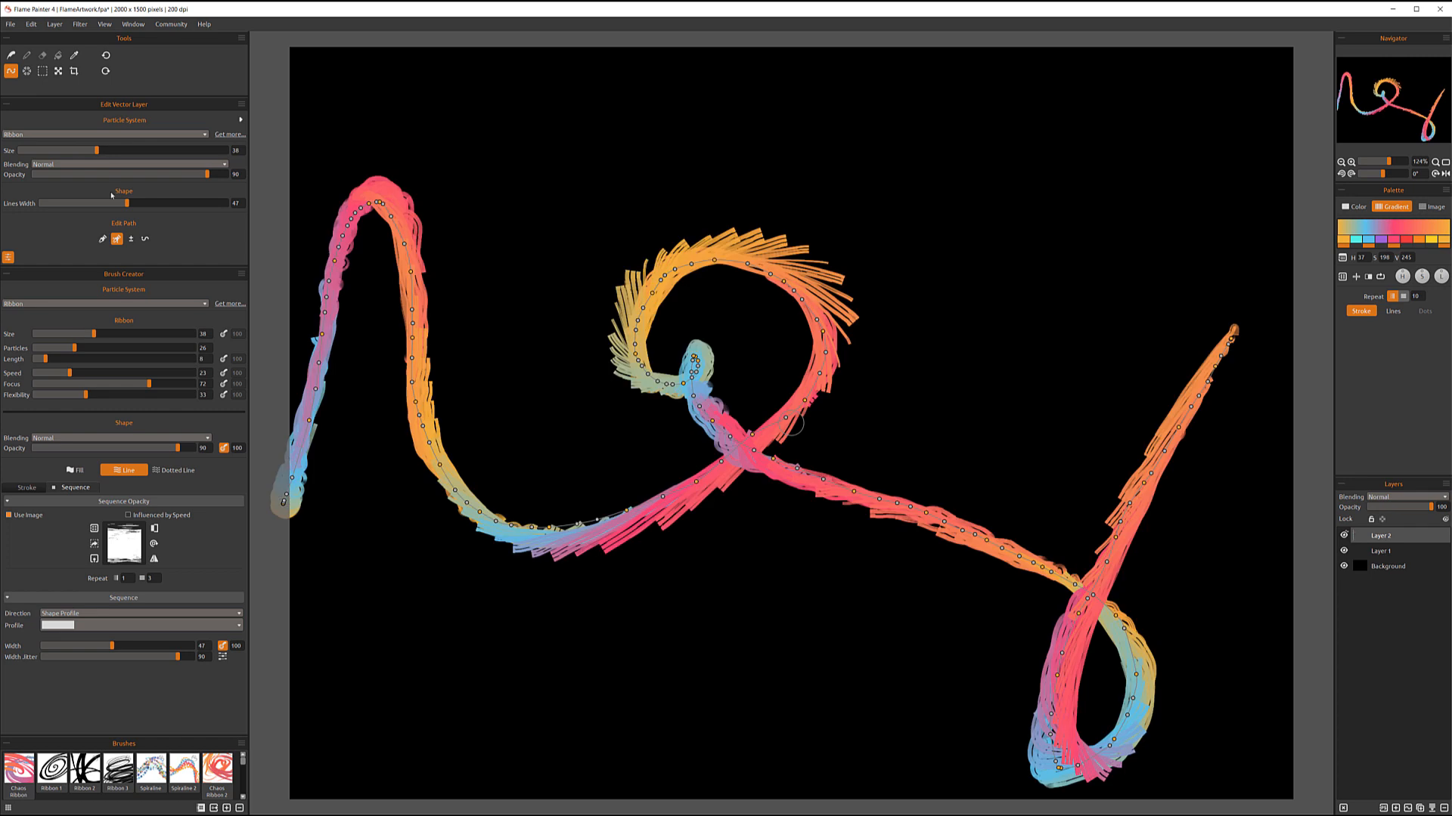
{"action": "left_click_drag", "start_coordinate": [119, 205], "coordinate": [155, 205]}
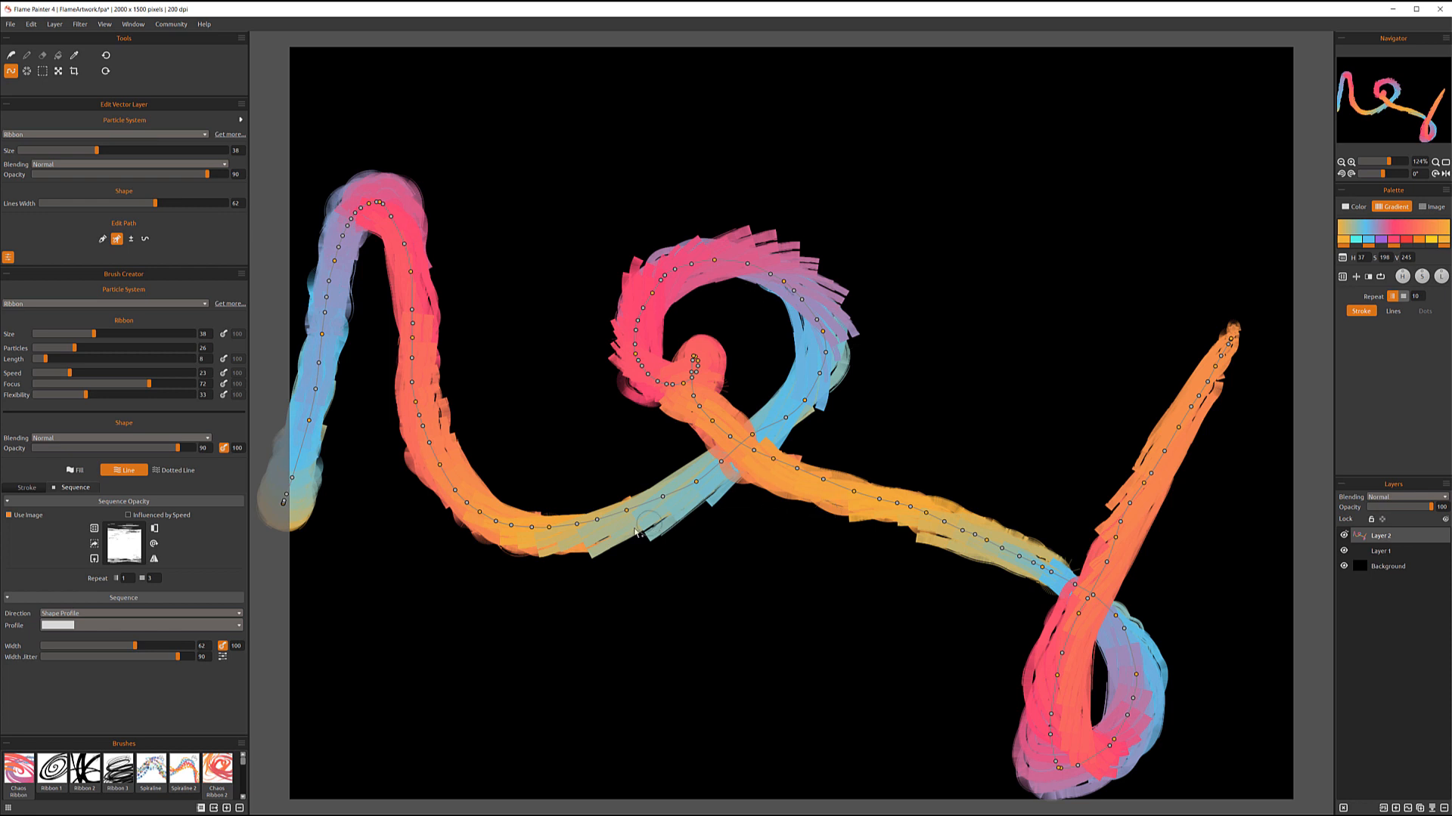
Try "shape flower 2" as the stroke's Sequence Opacity image
{"action": "scroll", "coordinate": [656, 529], "scroll_direction": "up", "scroll_amount": 4}
{"action": "scroll", "coordinate": [656, 528], "scroll_direction": "up", "scroll_amount": 1}
{"action": "scroll", "coordinate": [737, 510], "scroll_direction": "up", "scroll_amount": 1}
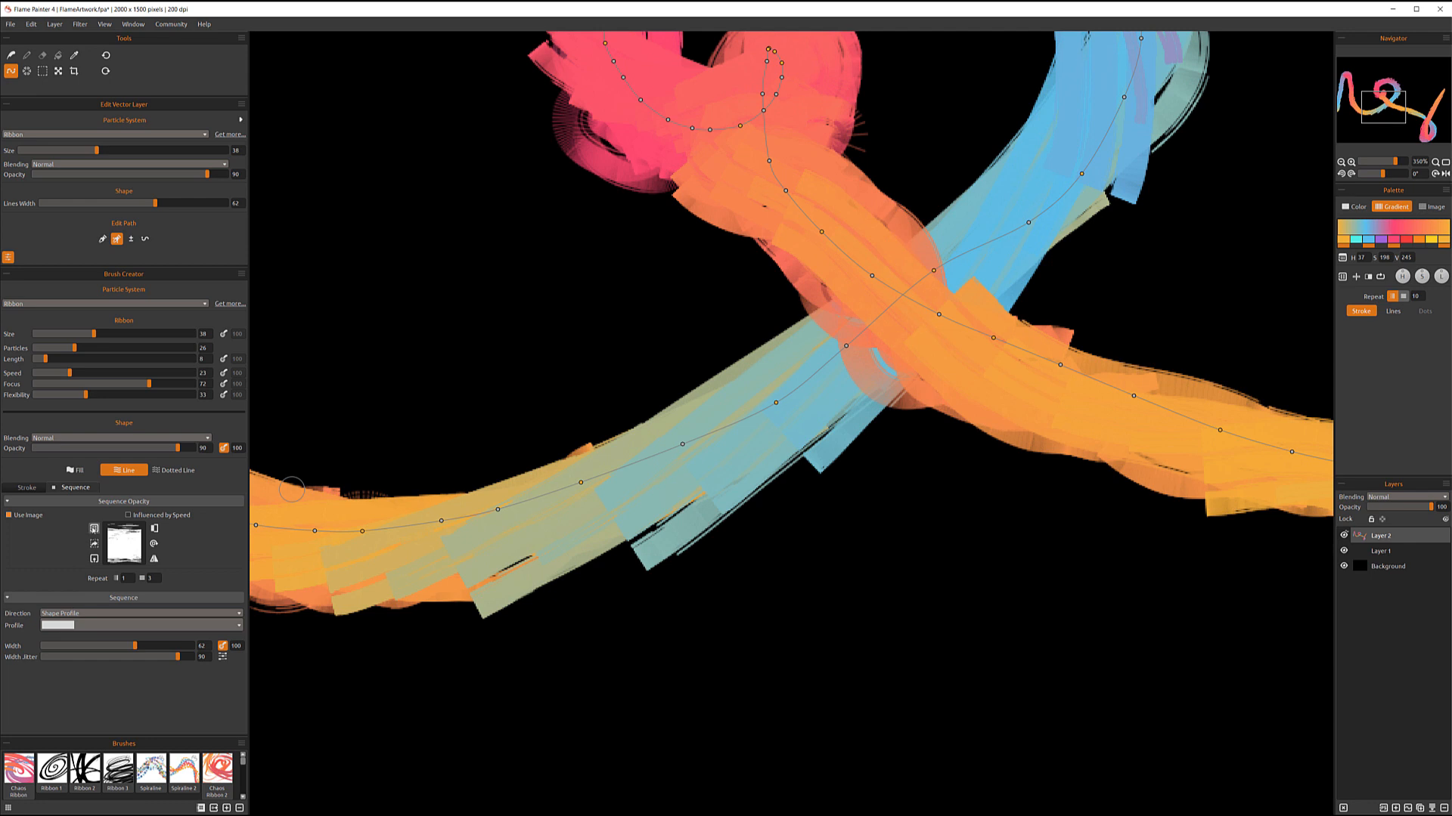
{"action": "left_click", "coordinate": [94, 528]}
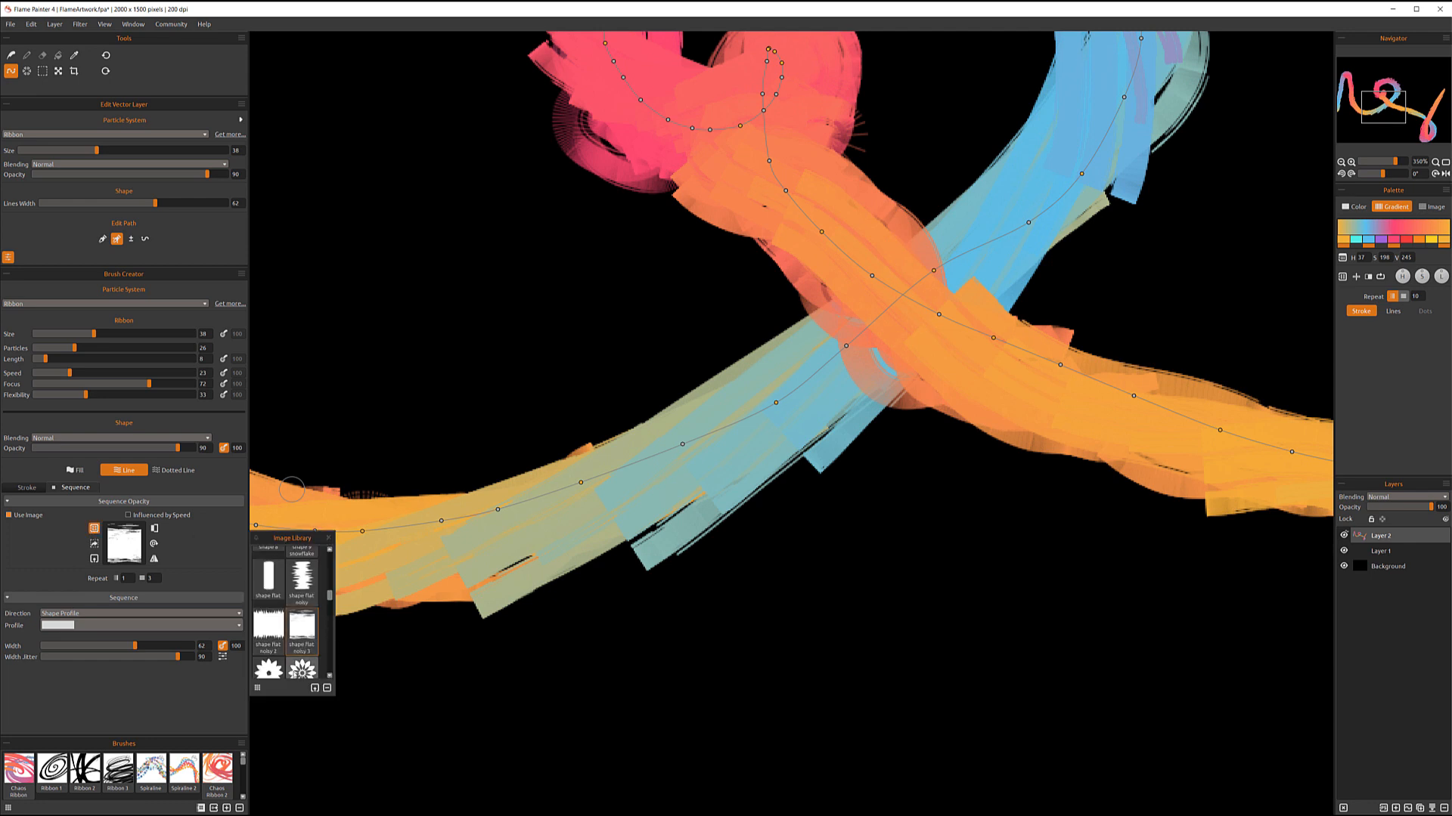
{"action": "left_click", "coordinate": [301, 668]}
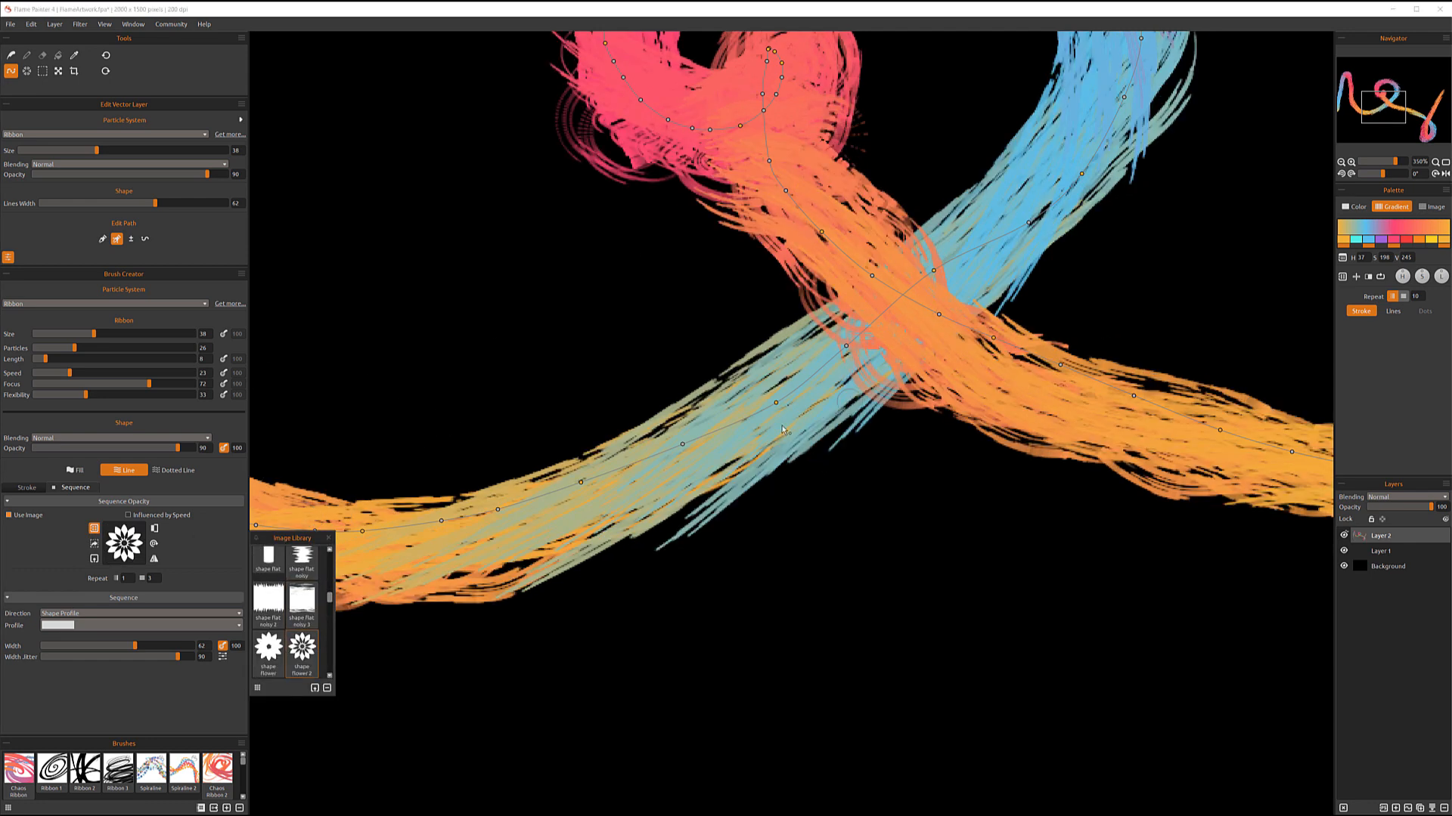
Set the stroke's Sequence Opacity image to the speckled "splats" texture and close the image library
{"action": "scroll", "coordinate": [302, 631], "scroll_direction": "down", "scroll_amount": 3}
{"action": "scroll", "coordinate": [301, 632], "scroll_direction": "down", "scroll_amount": 3}
{"action": "scroll", "coordinate": [302, 630], "scroll_direction": "down", "scroll_amount": 2}
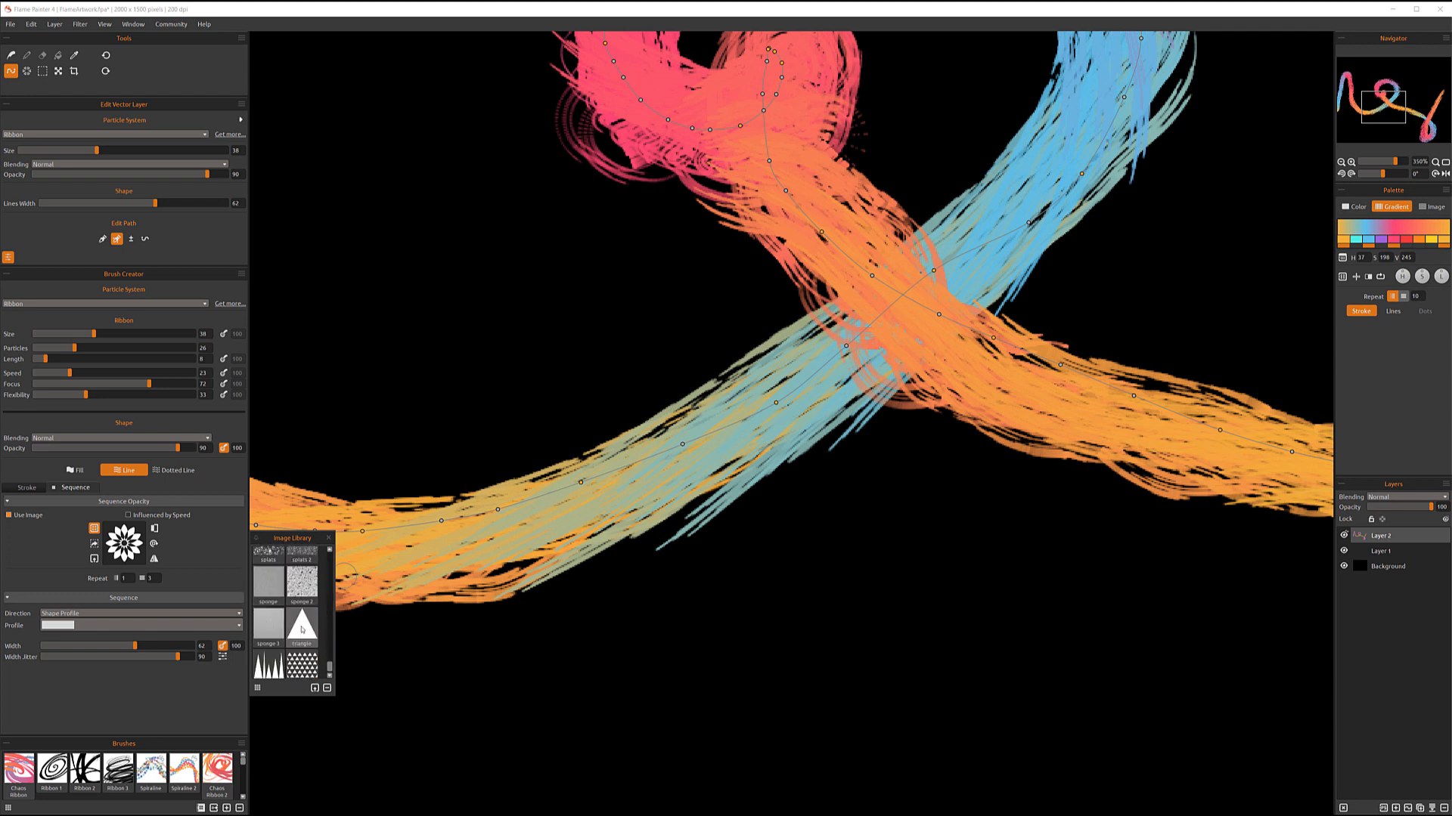
{"action": "scroll", "coordinate": [270, 588], "scroll_direction": "up", "scroll_amount": 2}
{"action": "left_click", "coordinate": [269, 664]}
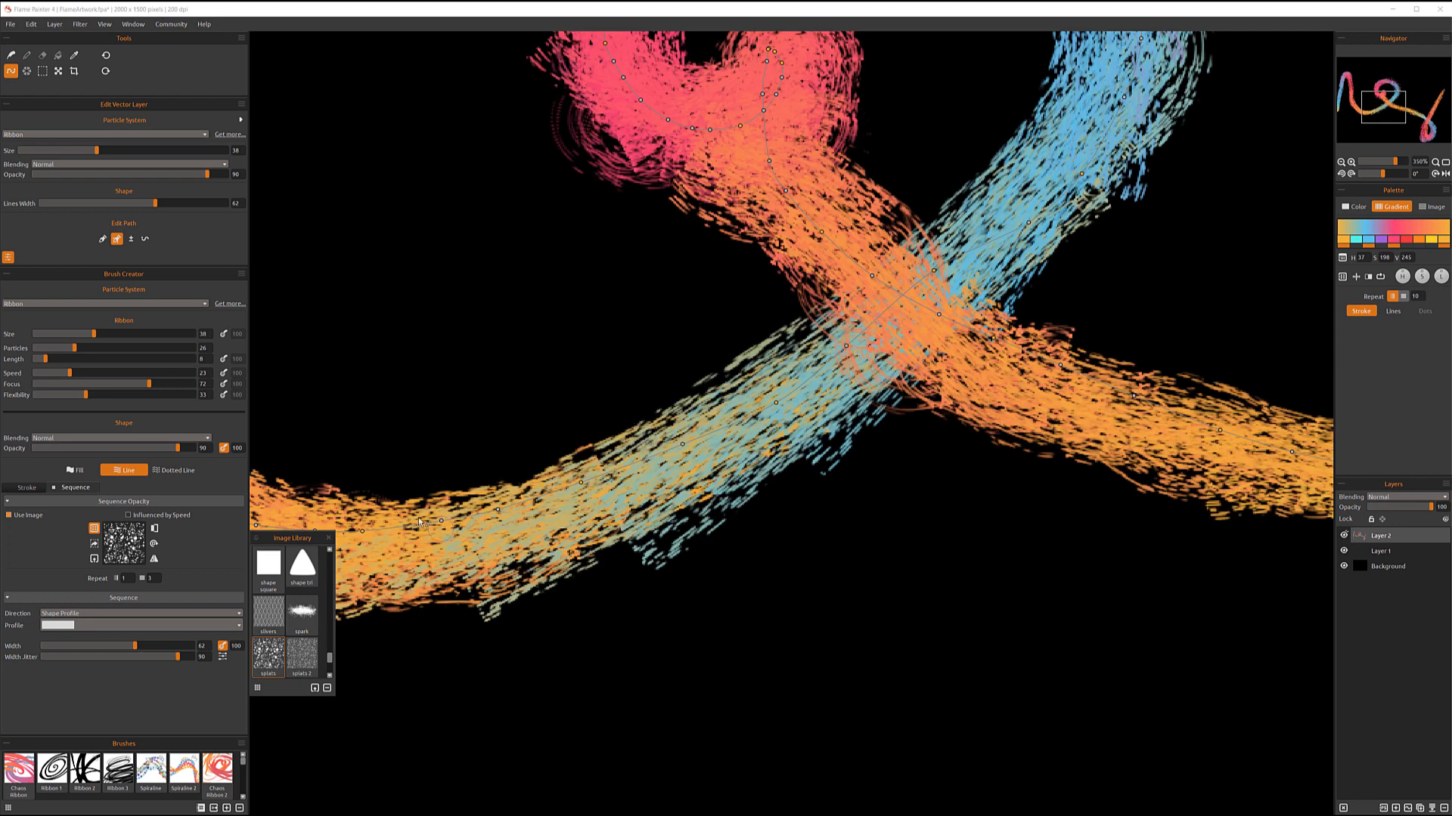
{"action": "left_click", "coordinate": [328, 538]}
Enable Influenced by Speed for the stroke's Sequence Opacity
{"action": "scroll", "coordinate": [730, 485], "scroll_direction": "down", "scroll_amount": 4}
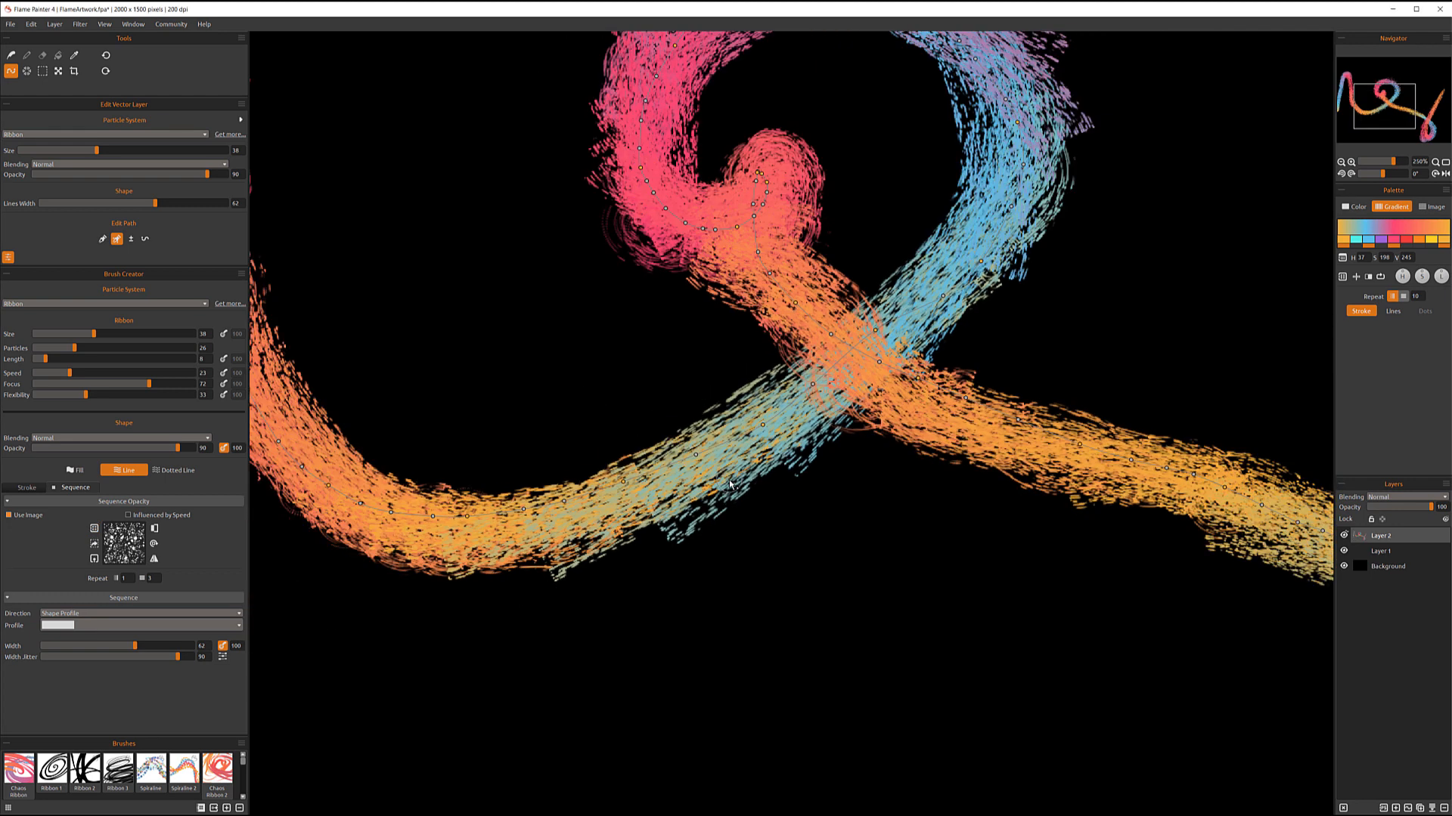
{"action": "scroll", "coordinate": [604, 424], "scroll_direction": "up", "scroll_amount": 1}
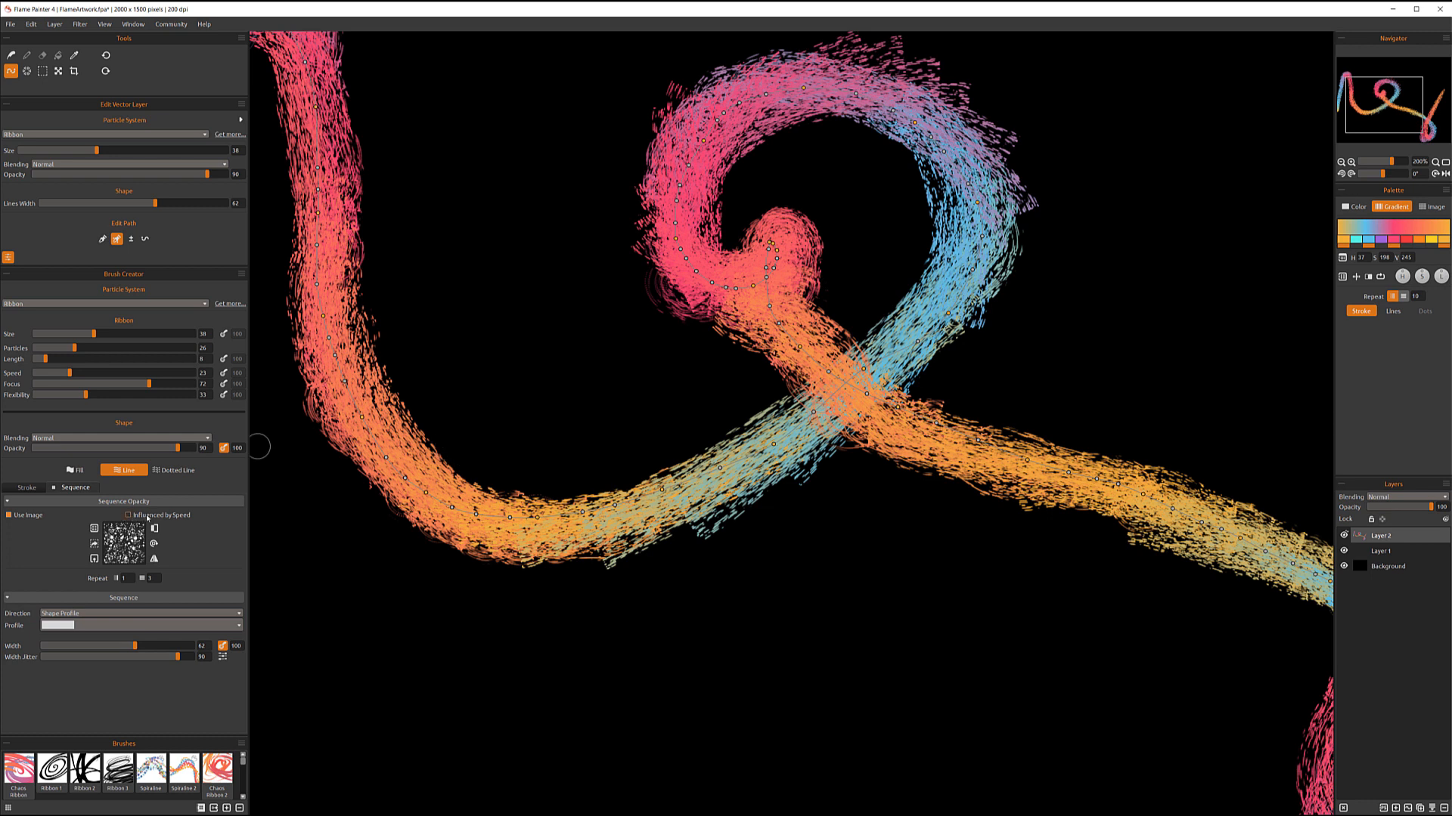
{"action": "scroll", "coordinate": [672, 463], "scroll_direction": "down", "scroll_amount": 4}
{"action": "scroll", "coordinate": [634, 461], "scroll_direction": "up", "scroll_amount": 1}
{"action": "scroll", "coordinate": [632, 459], "scroll_direction": "up", "scroll_amount": 1}
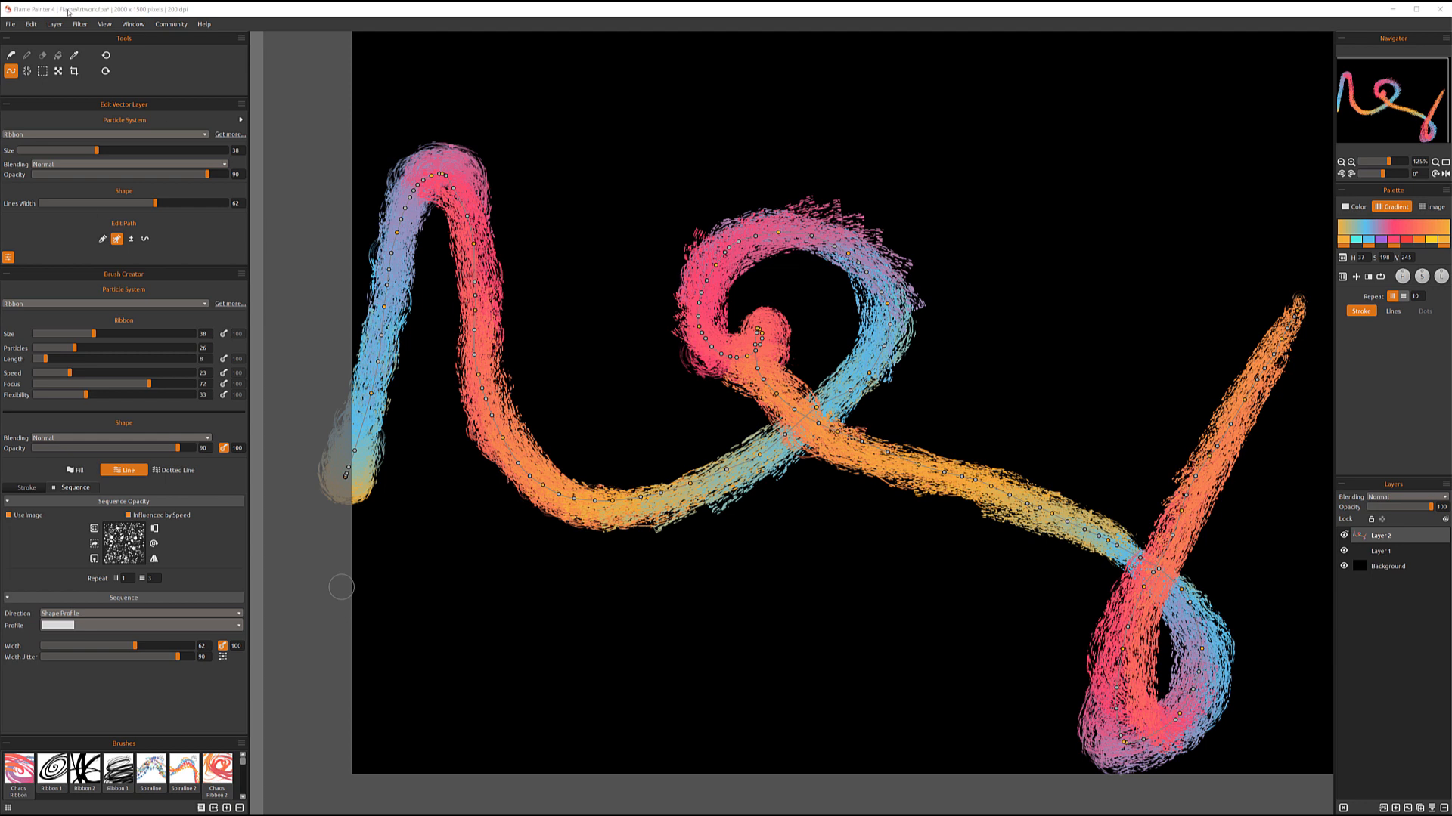
Discard the existing vector stroke and paint a new one rising diagonally from the lower-left canvas corner, curling back in an S-shape
{"action": "left_click", "coordinate": [11, 55]}
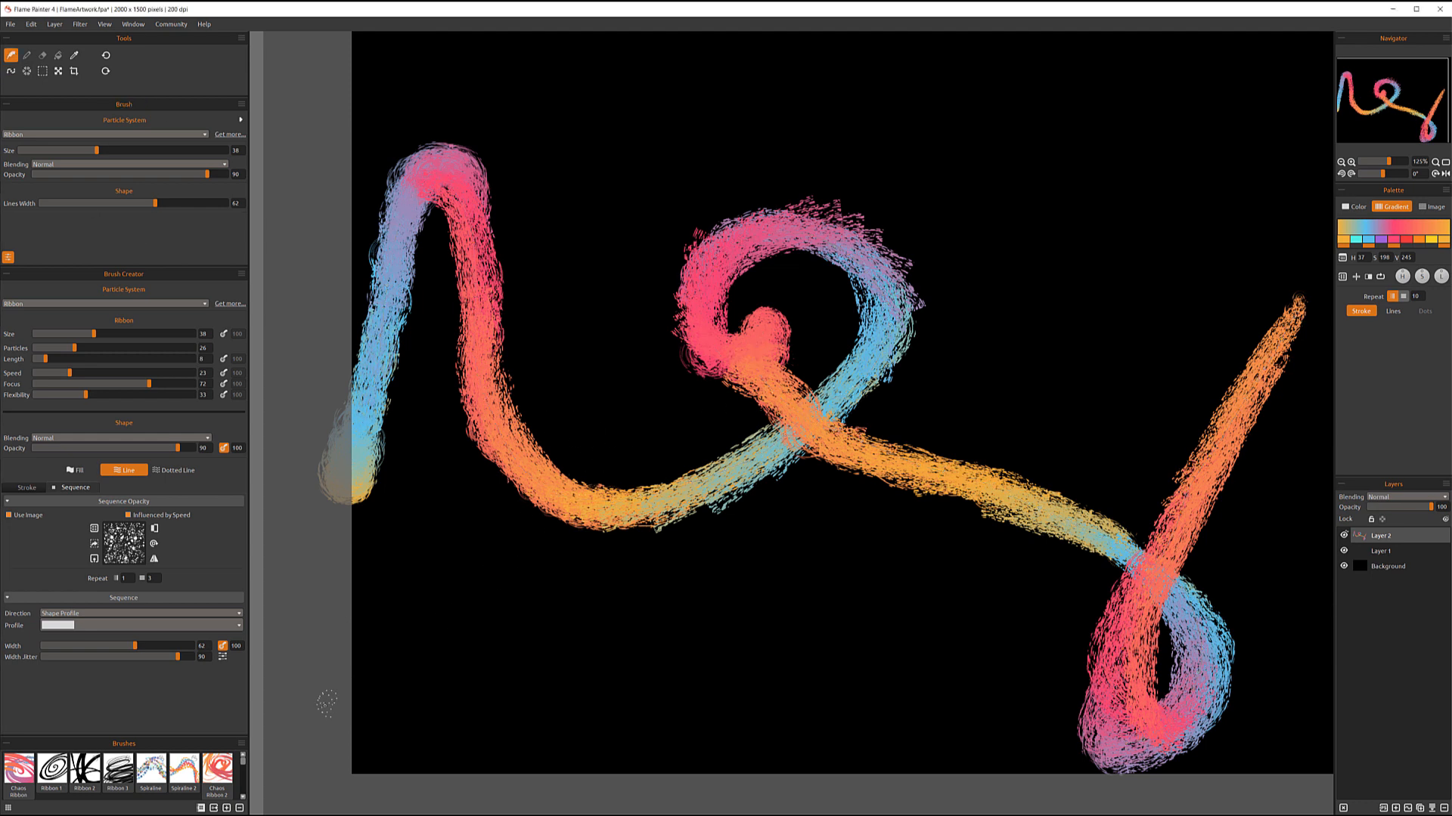
{"action": "left_click", "coordinate": [325, 695]}
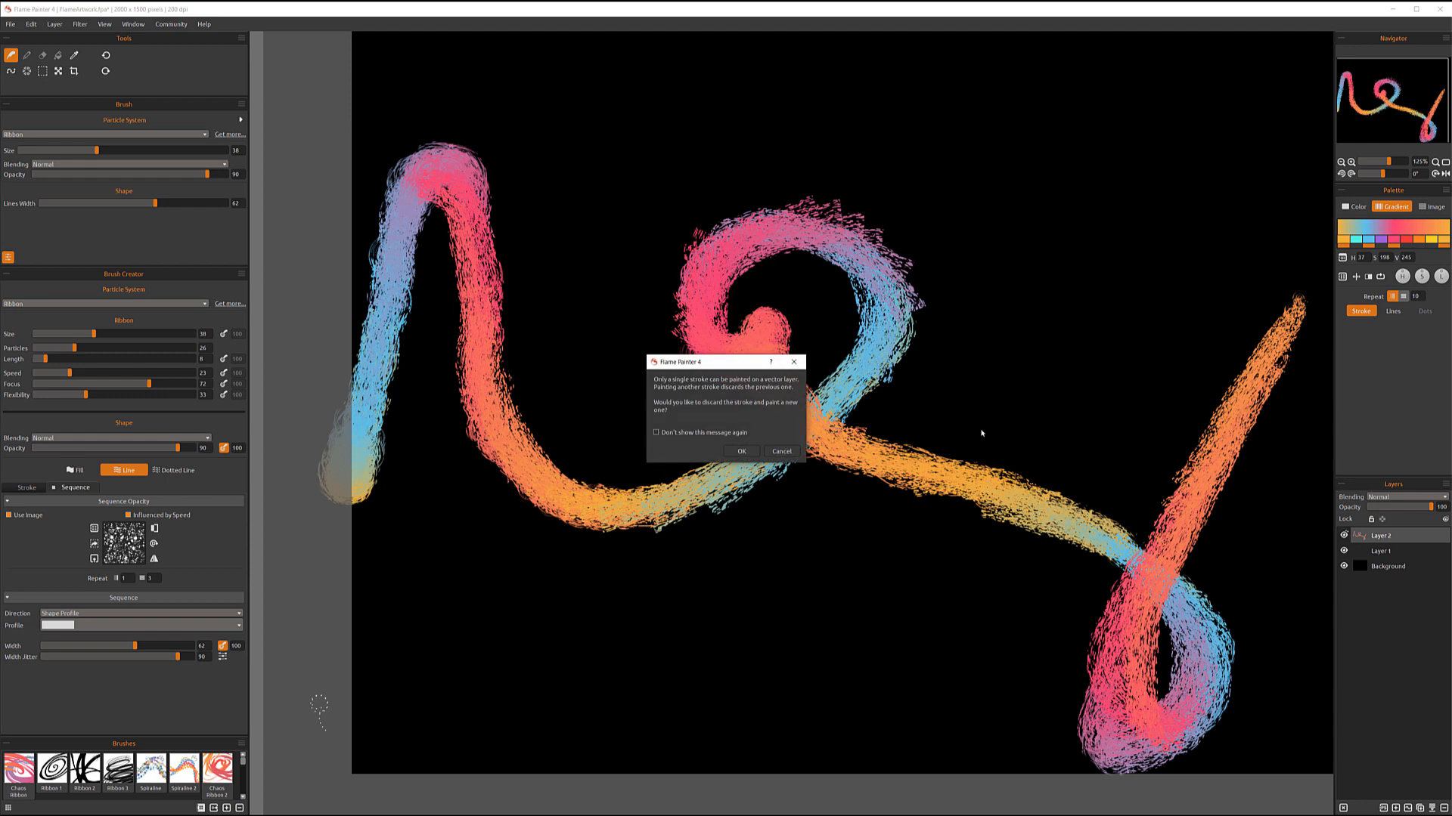
{"action": "left_click", "coordinate": [740, 452]}
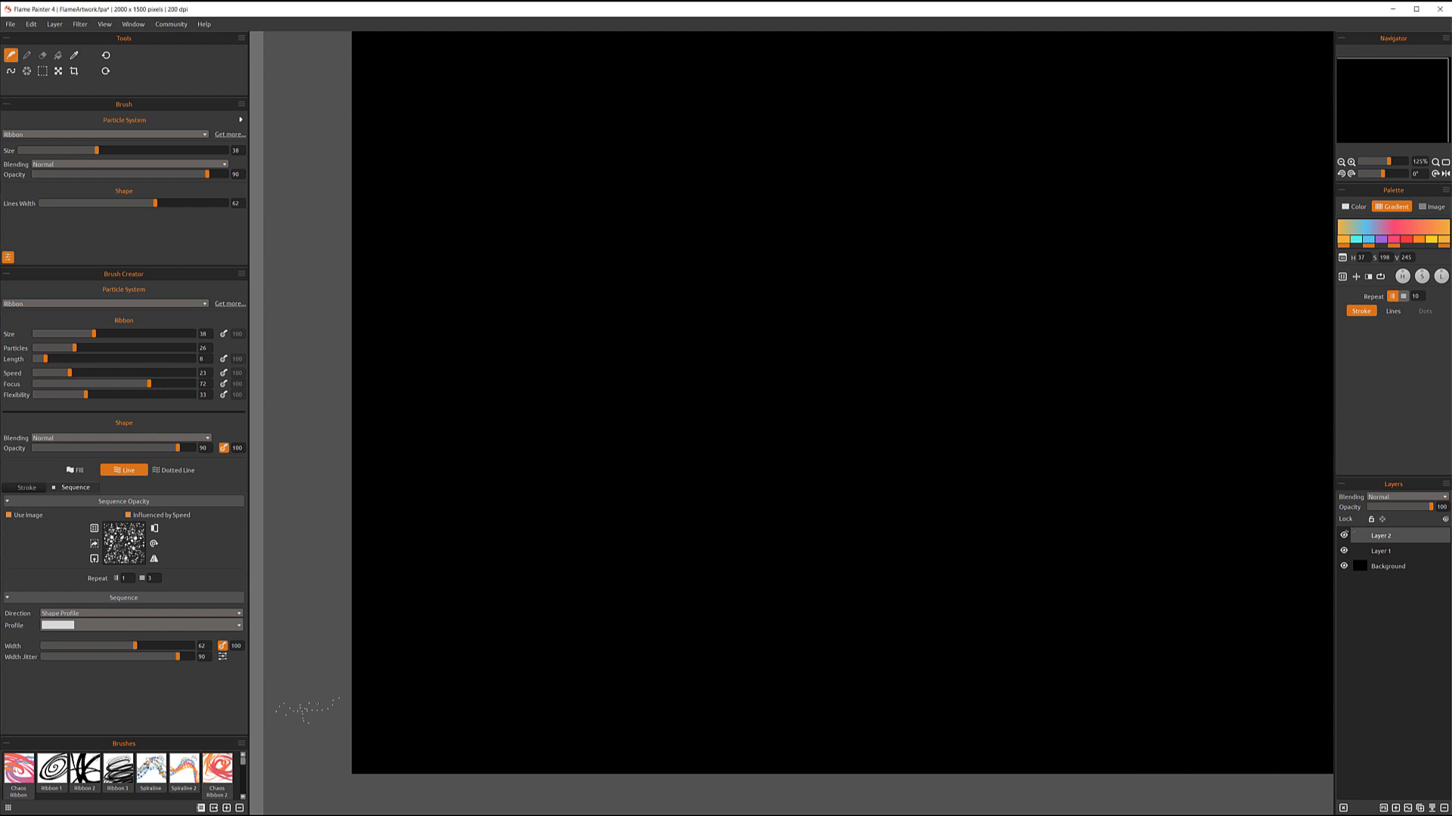
{"action": "mouse_move", "coordinate": [314, 704]}
{"action": "left_mouse_down"}
{"action": "mouse_move", "coordinate": [621, 538]}
{"action": "mouse_move", "coordinate": [823, 329]}
{"action": "mouse_move", "coordinate": [1023, 163]}
{"action": "mouse_move", "coordinate": [1078, 177]}
{"action": "mouse_move", "coordinate": [1114, 259]}
{"action": "mouse_move", "coordinate": [1098, 288]}
{"action": "mouse_move", "coordinate": [1017, 316]}
{"action": "mouse_move", "coordinate": [962, 370]}
{"action": "mouse_move", "coordinate": [972, 401]}
{"action": "mouse_move", "coordinate": [1006, 416]}
{"action": "mouse_move", "coordinate": [1103, 414]}
{"action": "left_mouse_up"}
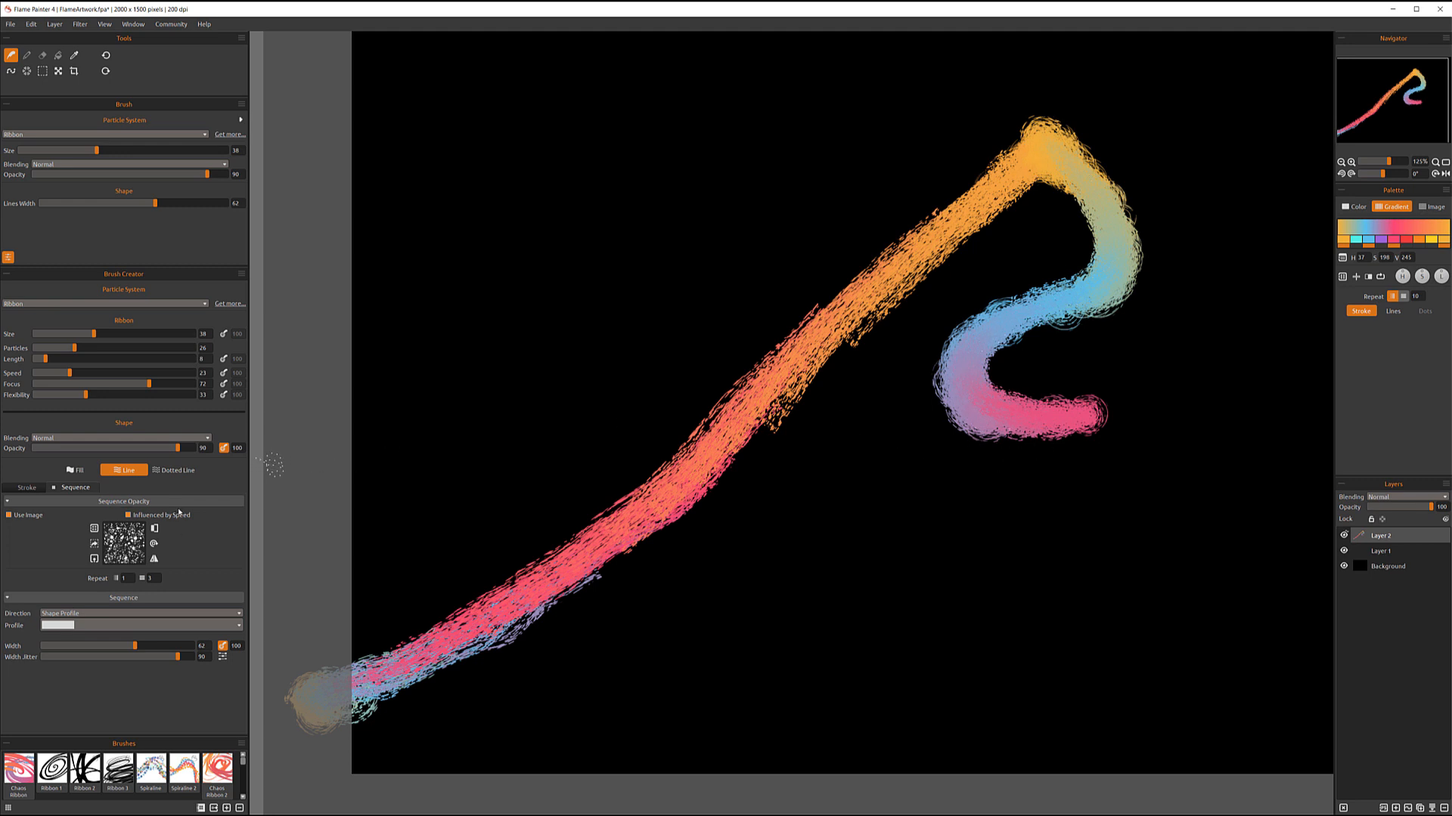
Try Stroke Direction as the sequence's Direction setting and return it to Shape Profile
{"action": "left_click", "coordinate": [124, 544]}
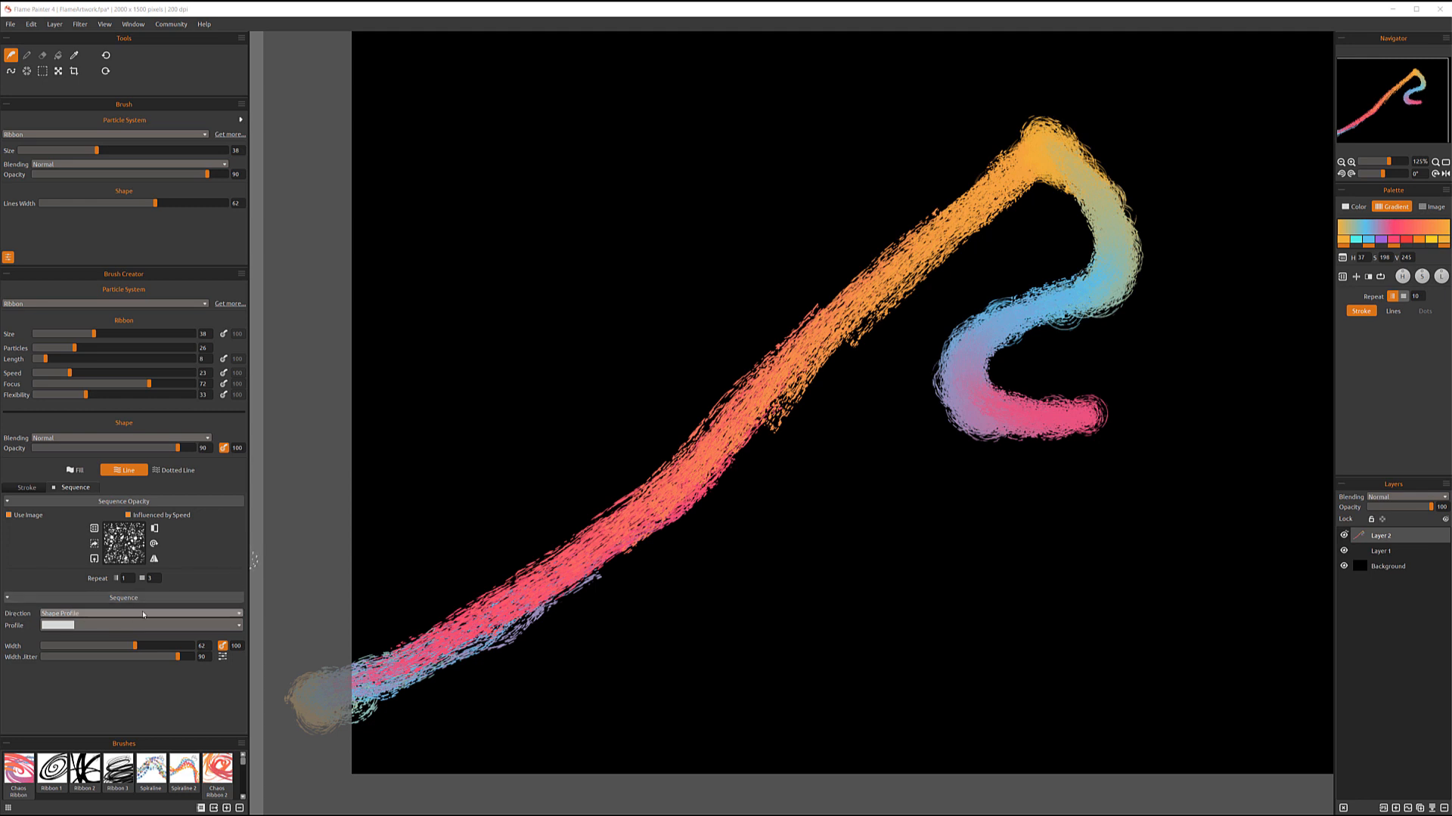
{"action": "left_click", "coordinate": [106, 614]}
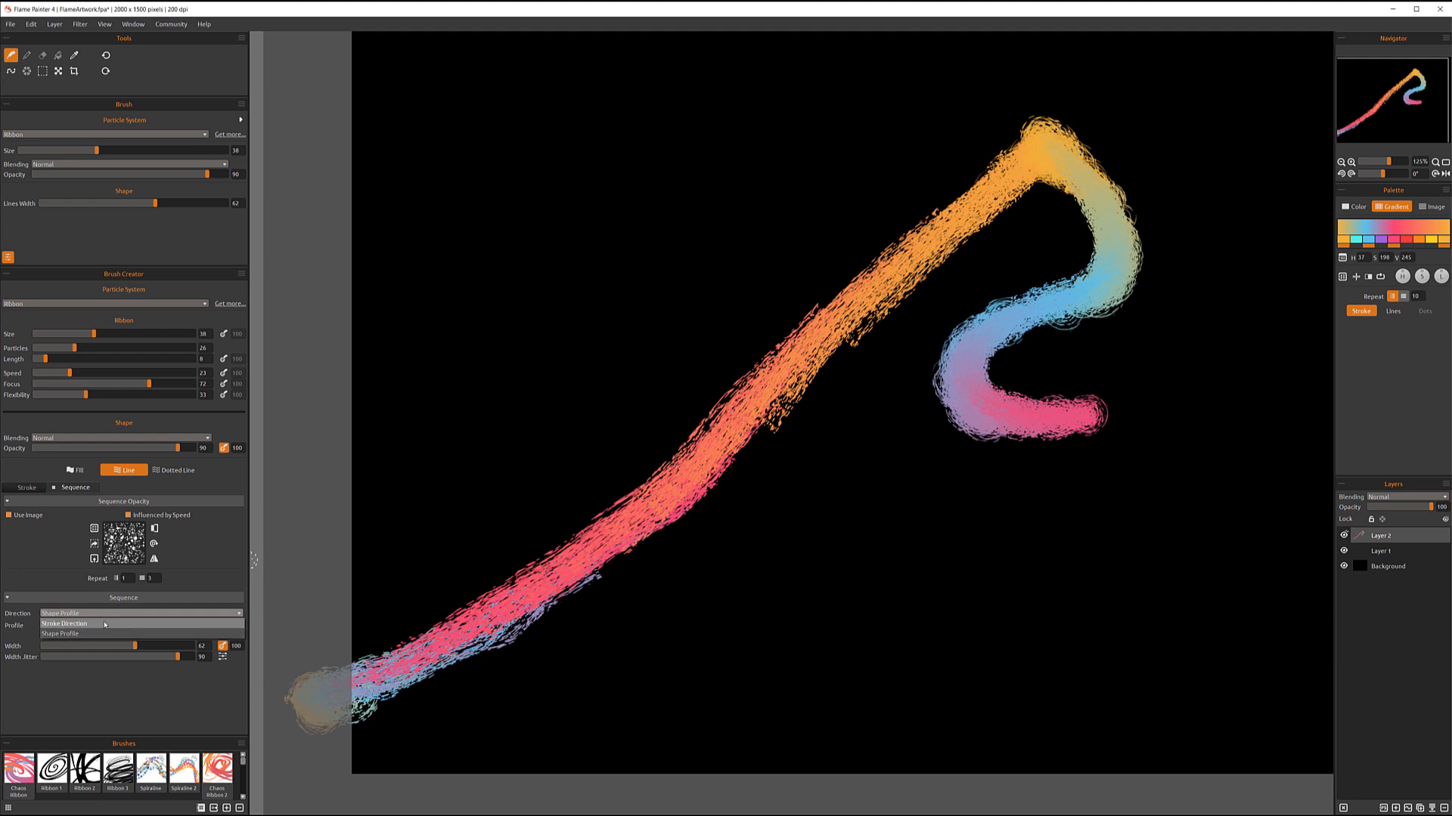
{"action": "left_click", "coordinate": [107, 624]}
{"action": "left_click", "coordinate": [110, 614]}
{"action": "left_click", "coordinate": [93, 634]}
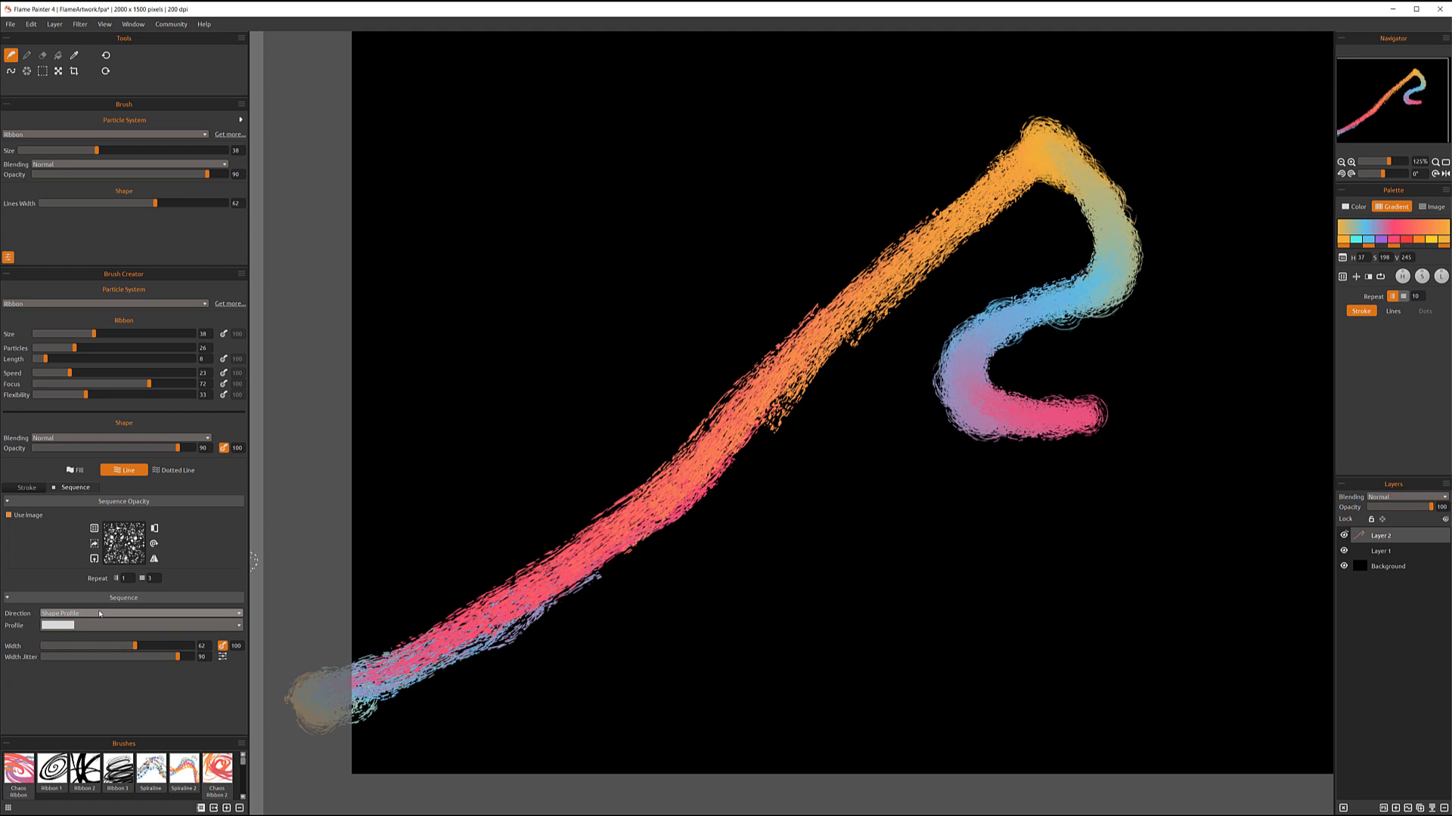
{"action": "left_click", "coordinate": [100, 613]}
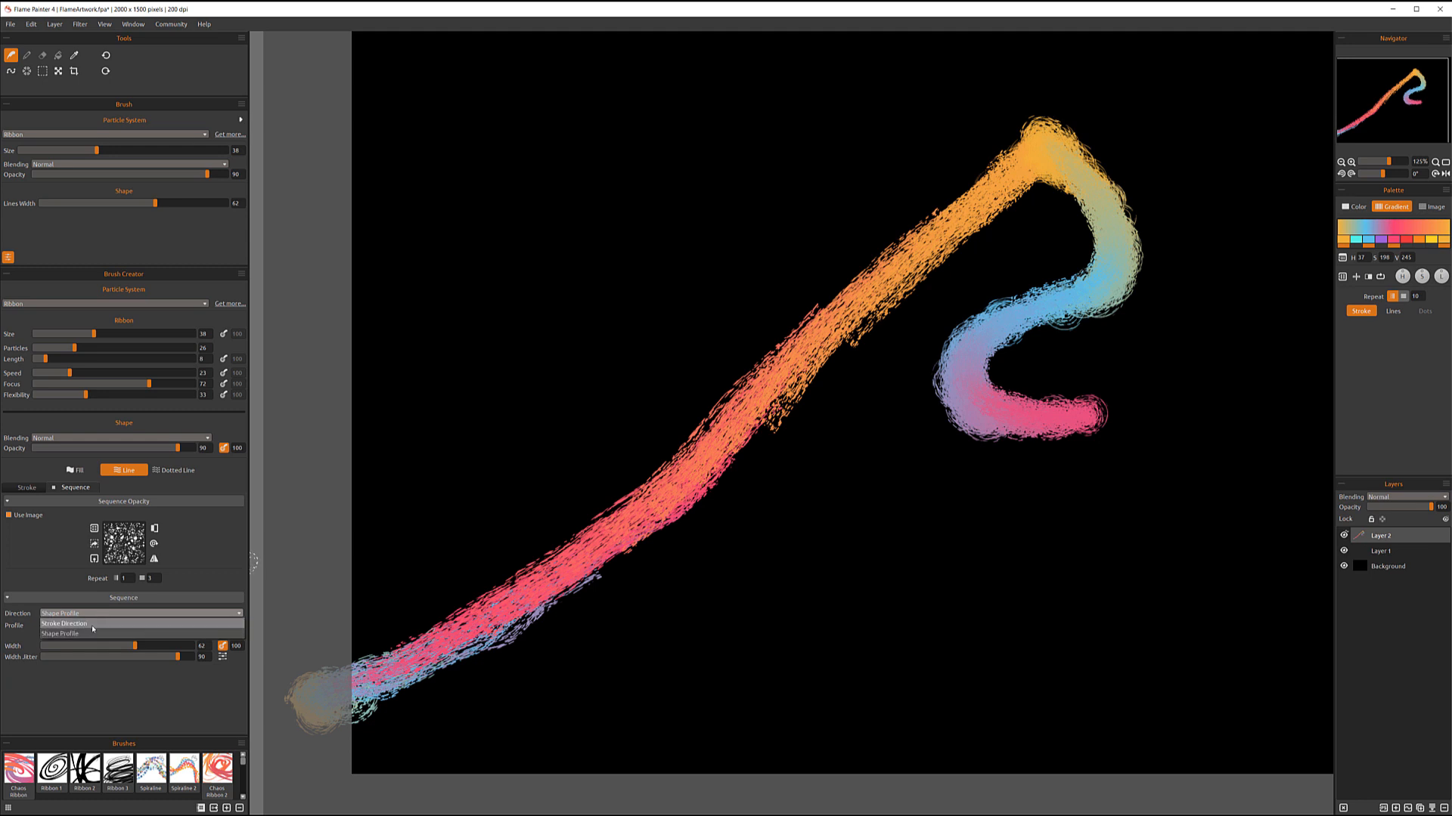
{"action": "left_click", "coordinate": [93, 626]}
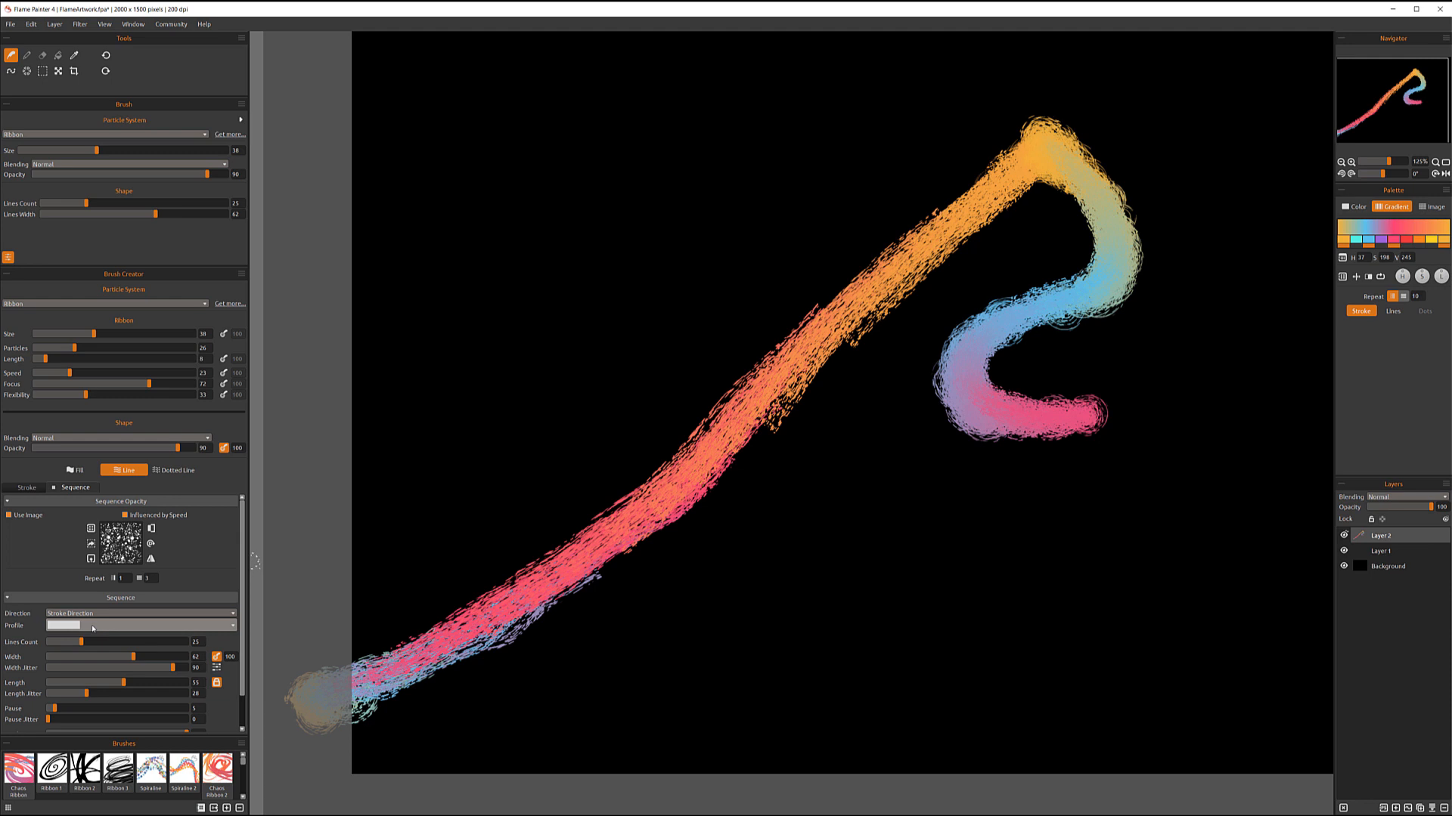
{"action": "scroll", "coordinate": [230, 525], "scroll_direction": "down", "scroll_amount": 1}
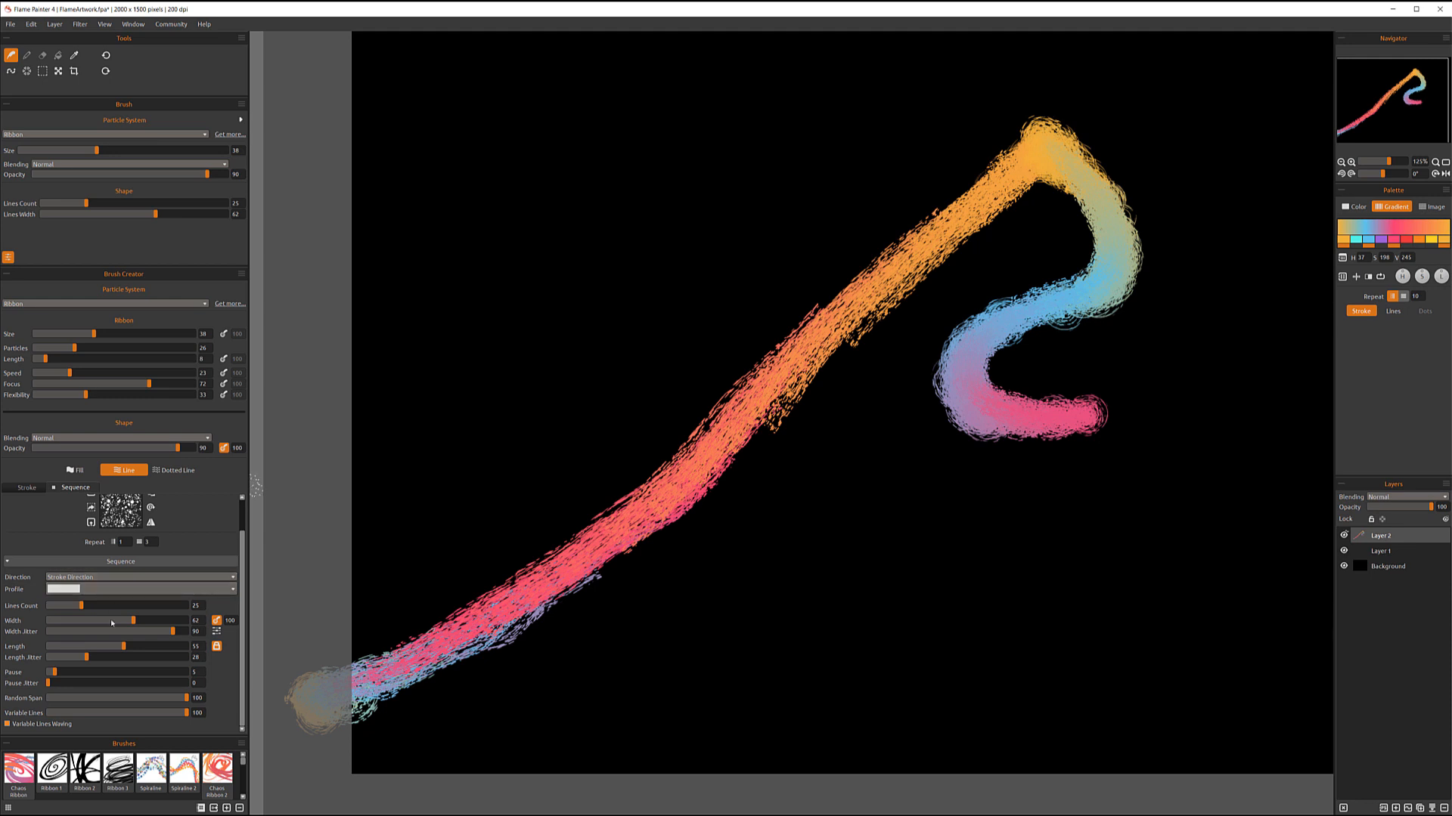
{"action": "left_click", "coordinate": [114, 577]}
{"action": "left_click", "coordinate": [93, 598]}
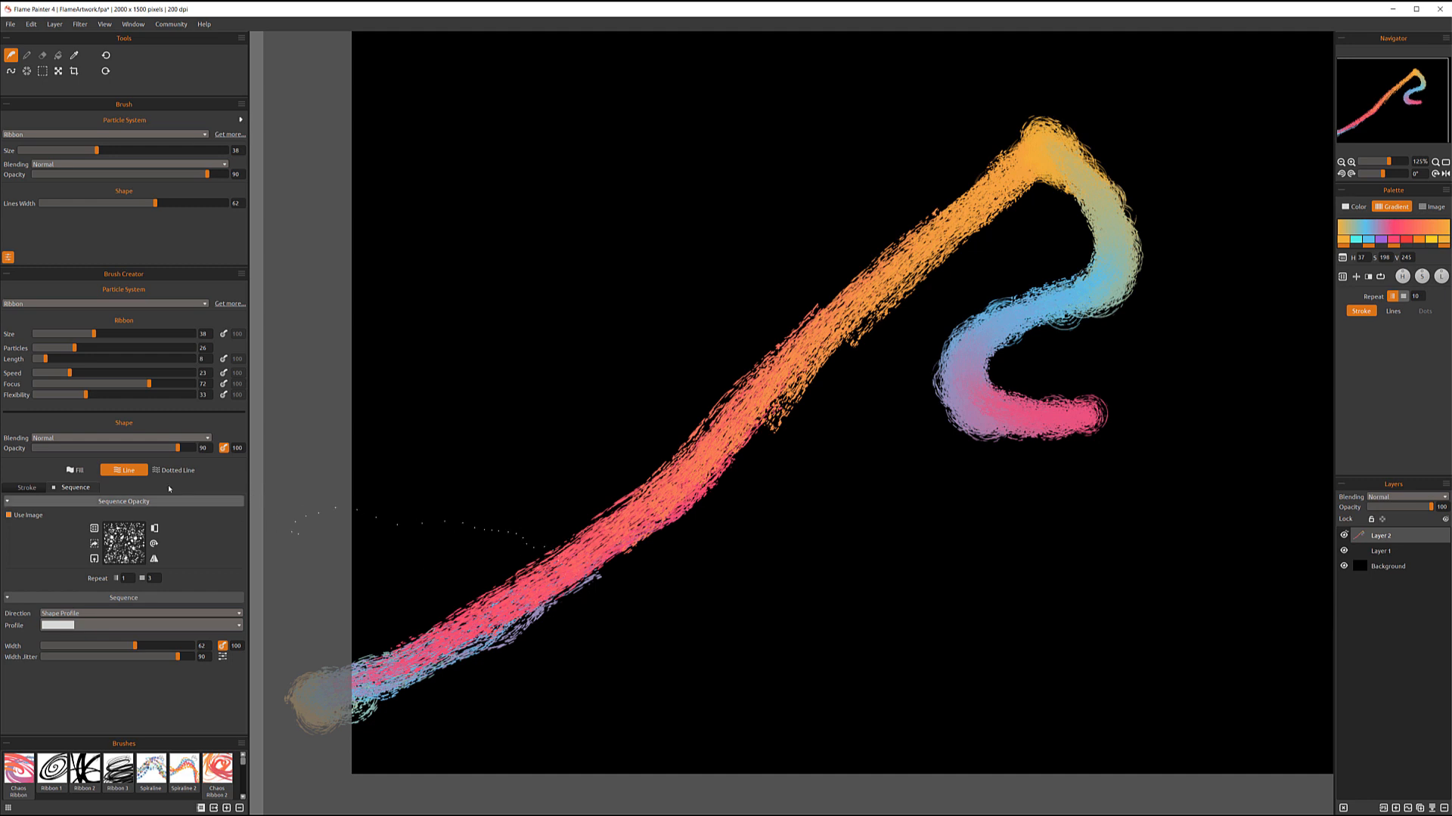
Set the sequence Profile to the shape tapered at both ends and replace the vector stroke with a new S-shaped one across the canvas
{"action": "left_click", "coordinate": [208, 627]}
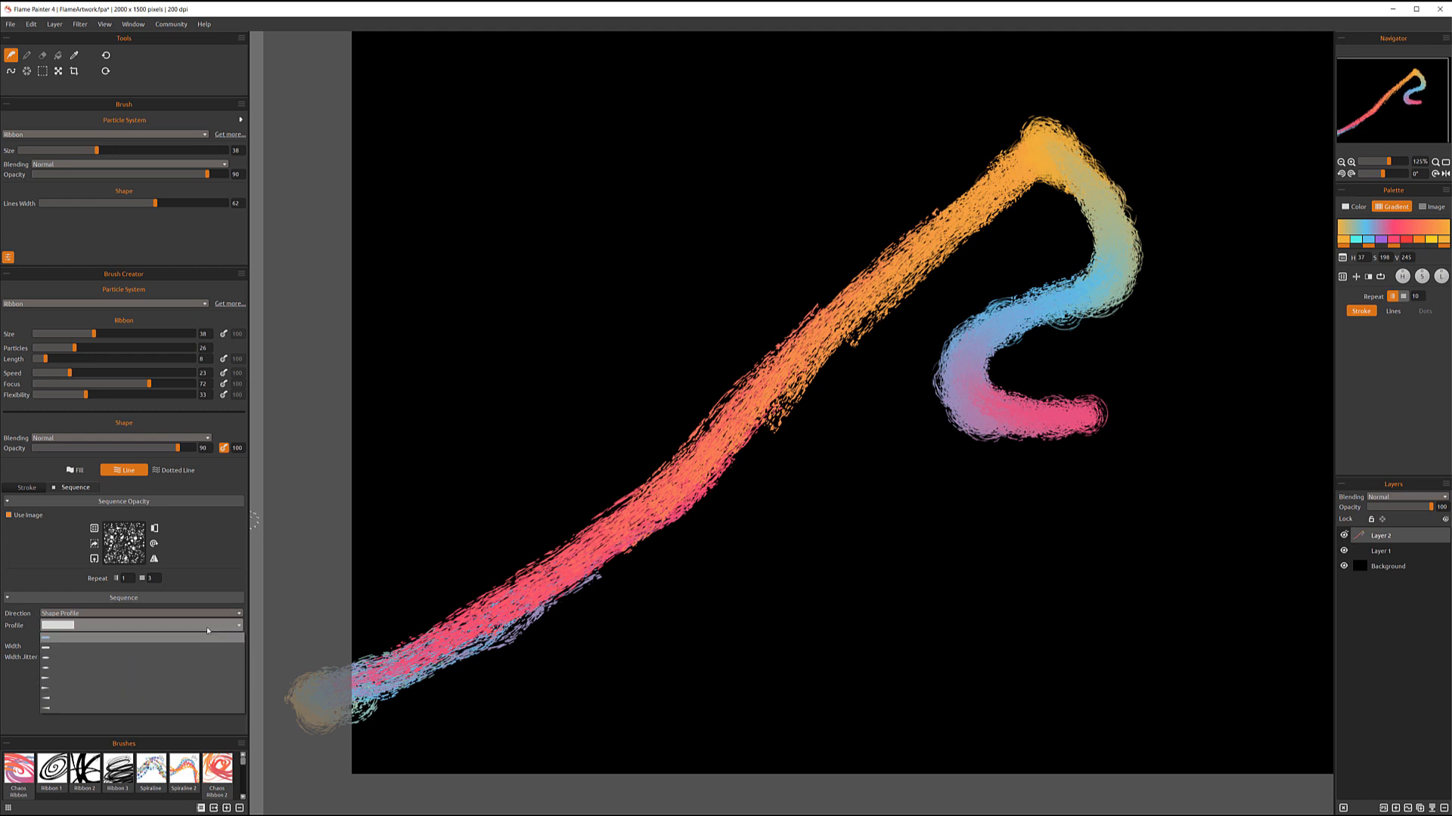
{"action": "left_click", "coordinate": [126, 658]}
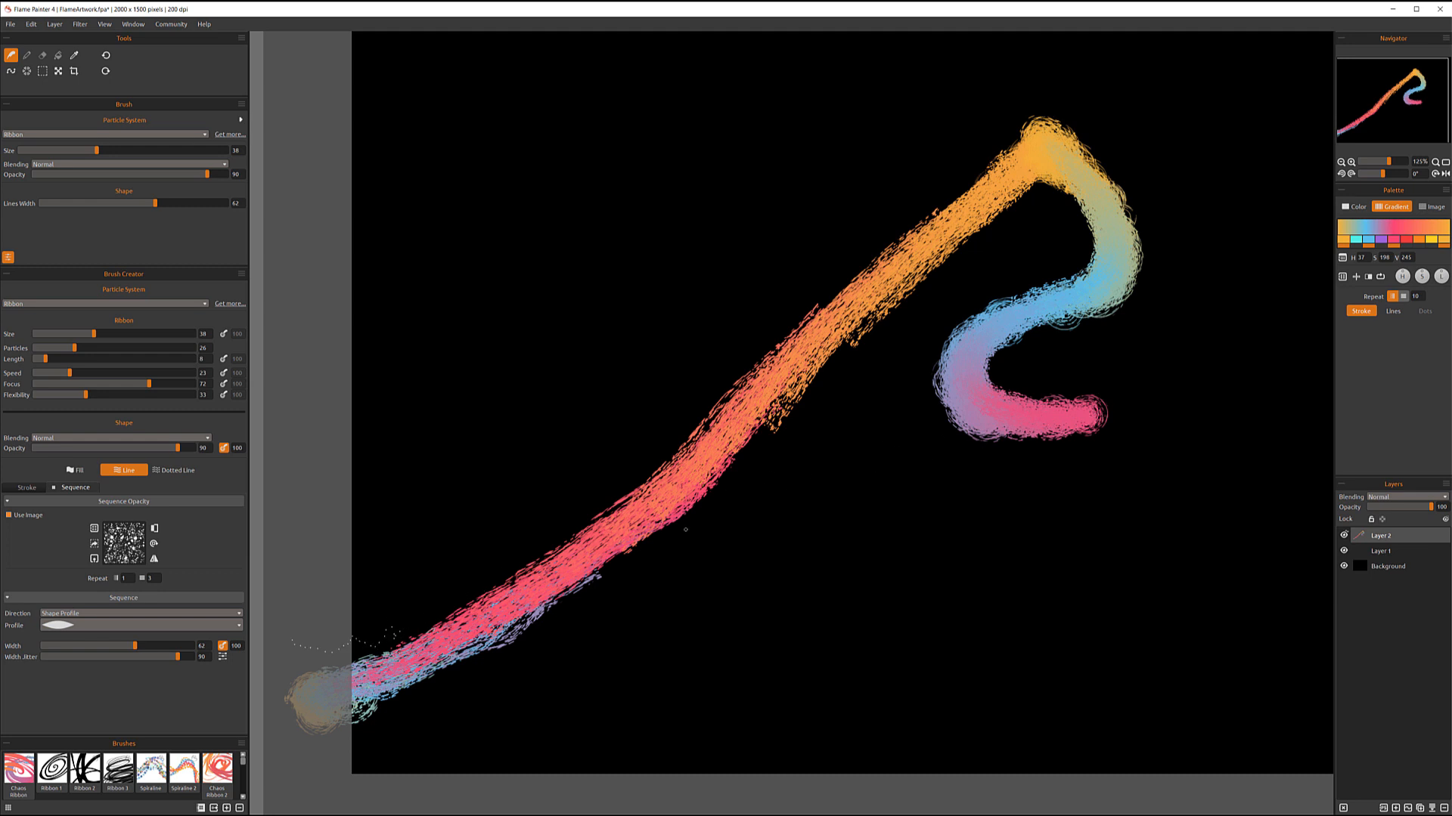
{"action": "key", "text": "Delete"}
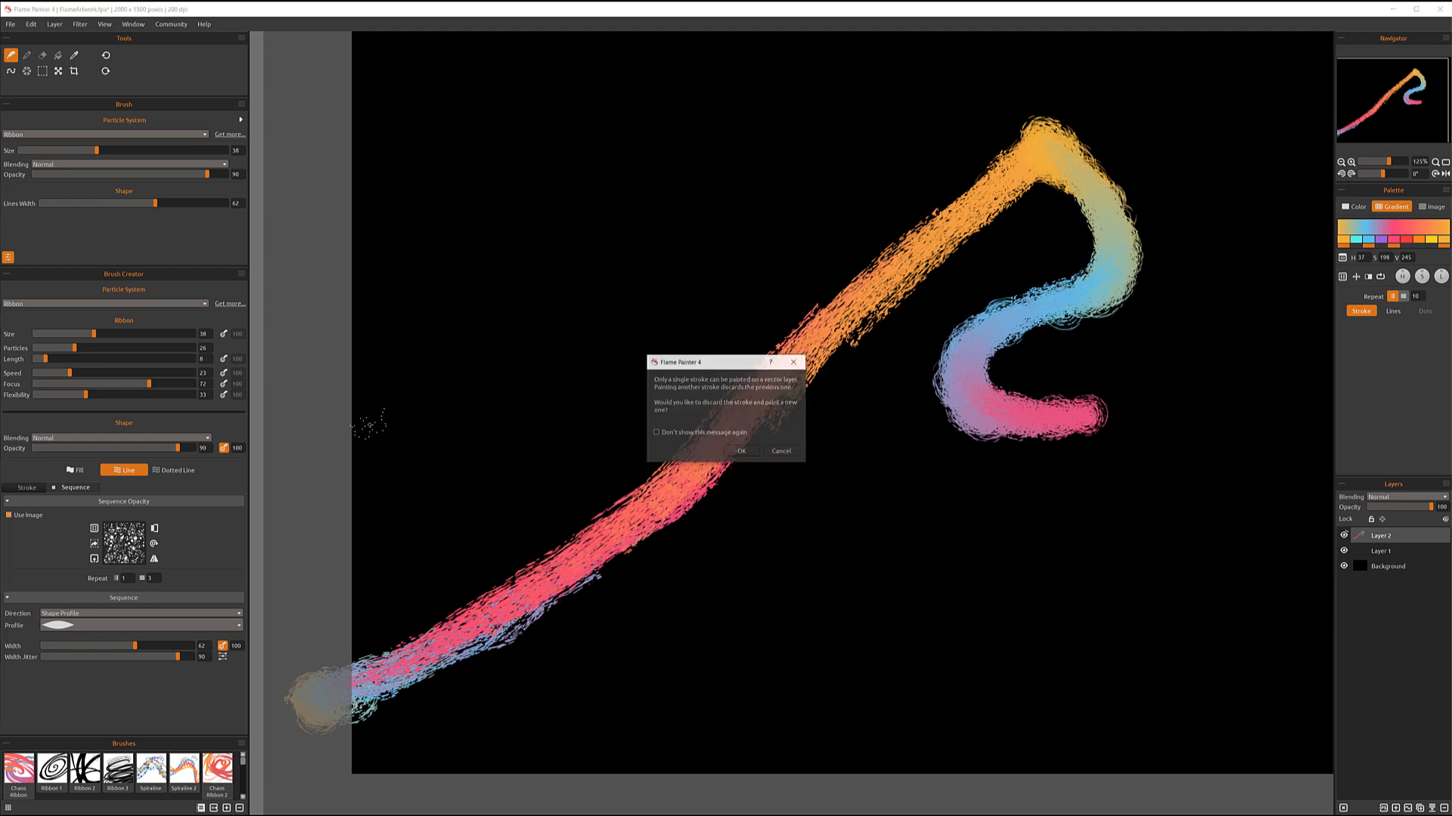
{"action": "left_click", "coordinate": [742, 452]}
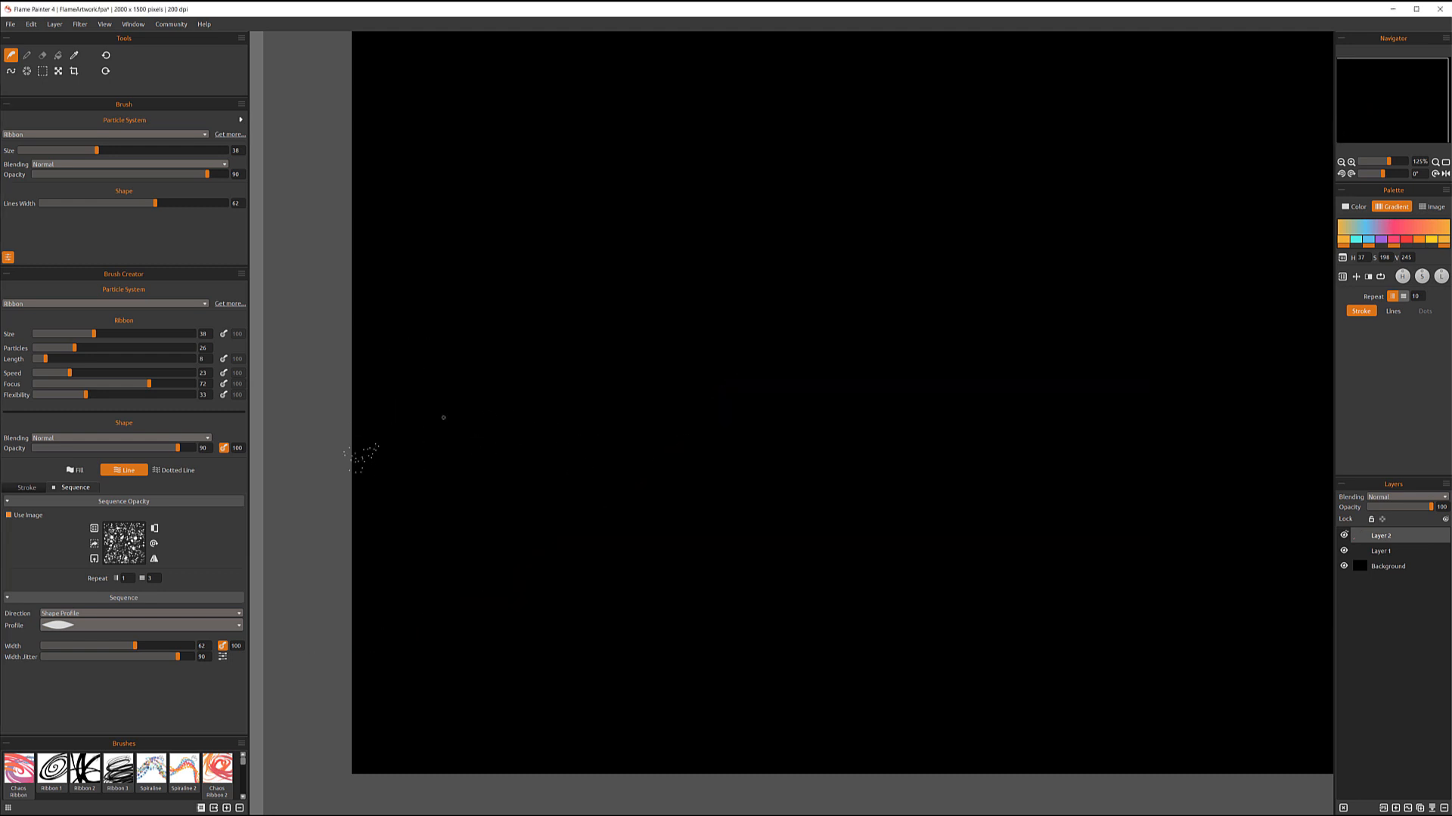
{"action": "mouse_move", "coordinate": [444, 415]}
{"action": "left_mouse_down"}
{"action": "mouse_move", "coordinate": [715, 251]}
{"action": "mouse_move", "coordinate": [872, 211]}
{"action": "mouse_move", "coordinate": [969, 230]}
{"action": "left_mouse_up"}
{"action": "mouse_move", "coordinate": [891, 333]}
{"action": "left_mouse_down"}
{"action": "mouse_move", "coordinate": [710, 405]}
{"action": "mouse_move", "coordinate": [794, 586]}
{"action": "mouse_move", "coordinate": [1073, 476]}
{"action": "mouse_move", "coordinate": [1164, 352]}
{"action": "left_mouse_up"}
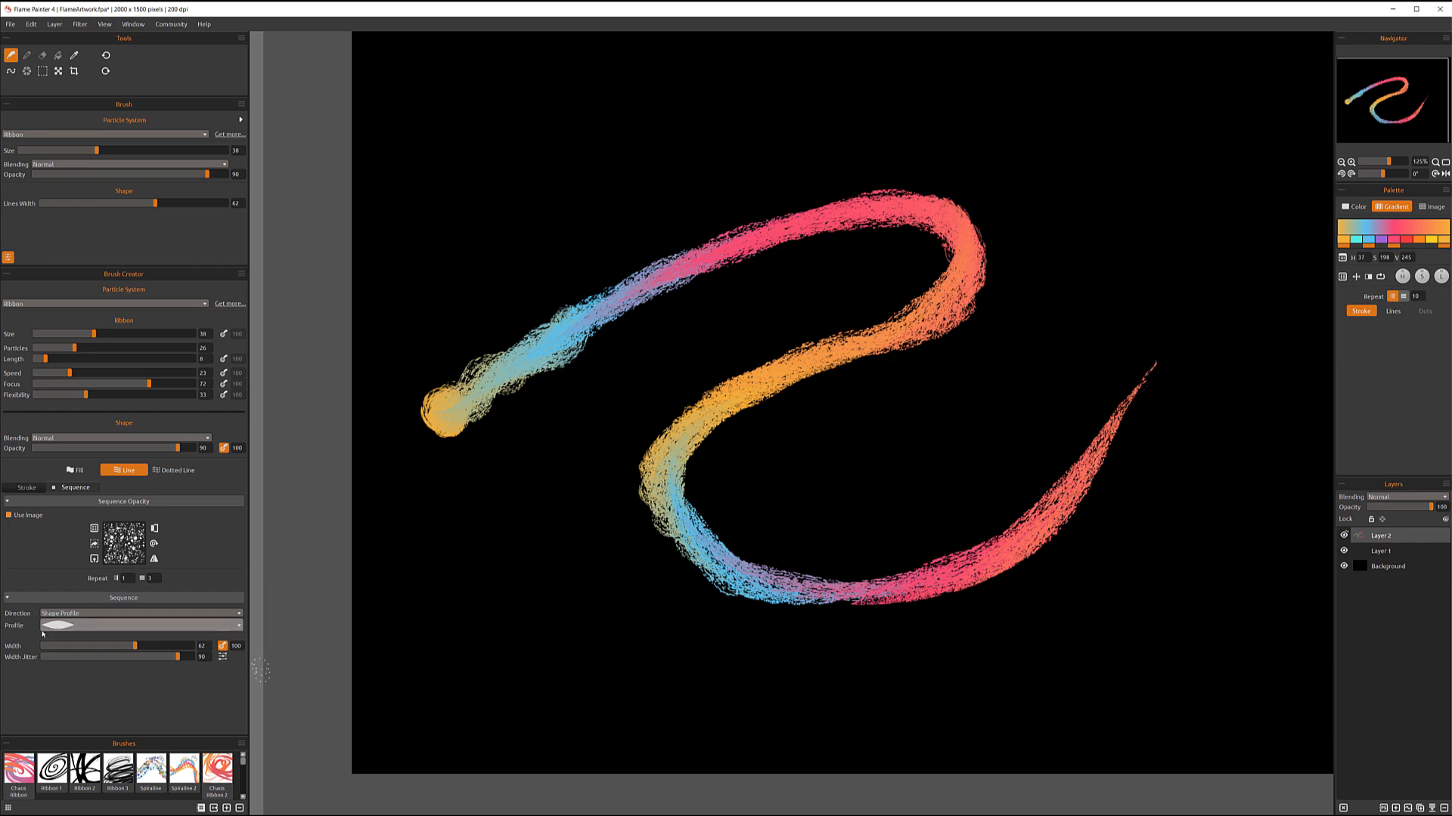
Switch to editing the vector stroke and try the one-sided wedge Profile before restoring the one tapered at both ends
{"action": "left_click", "coordinate": [107, 626]}
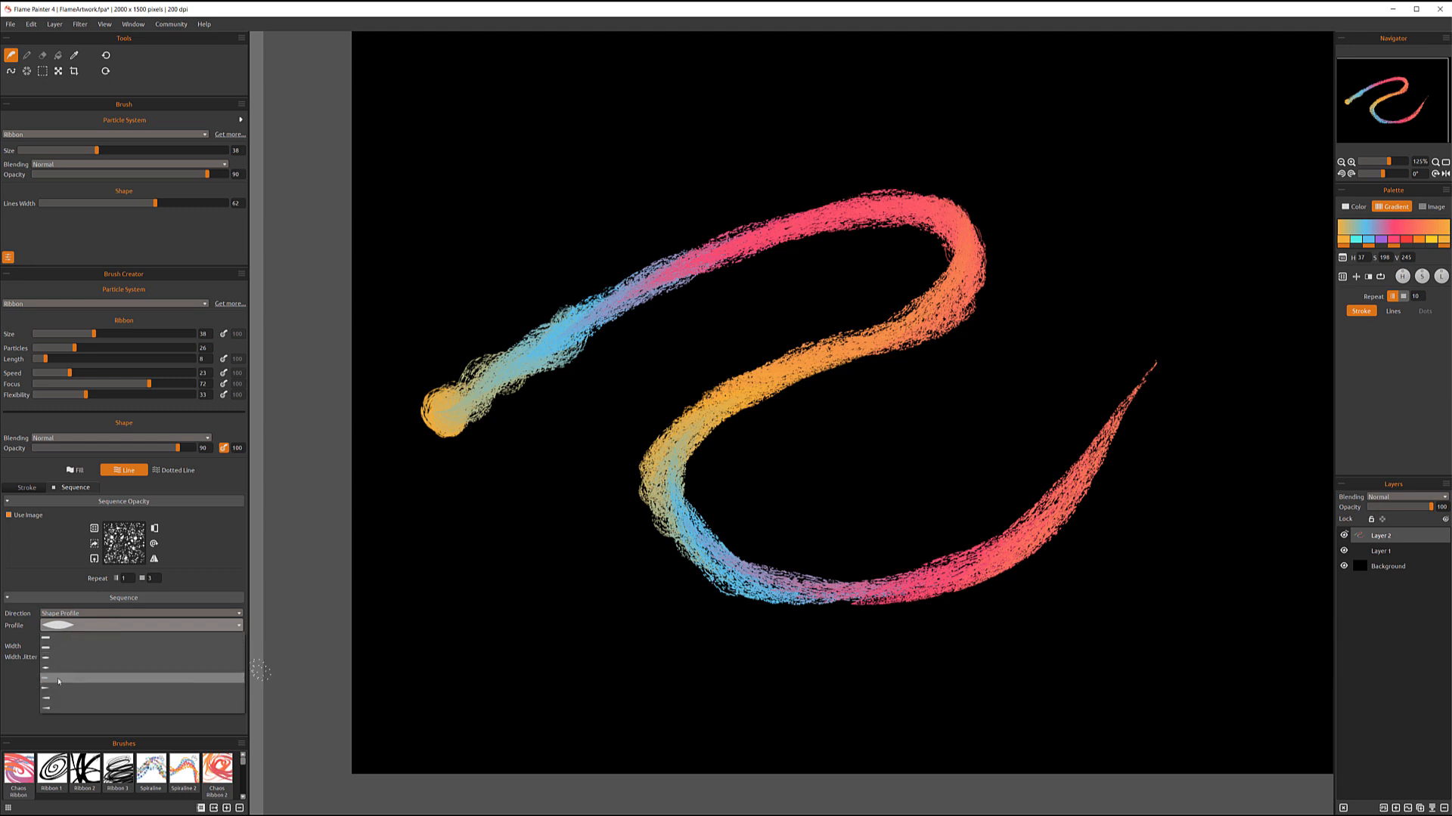
{"action": "left_click", "coordinate": [10, 71]}
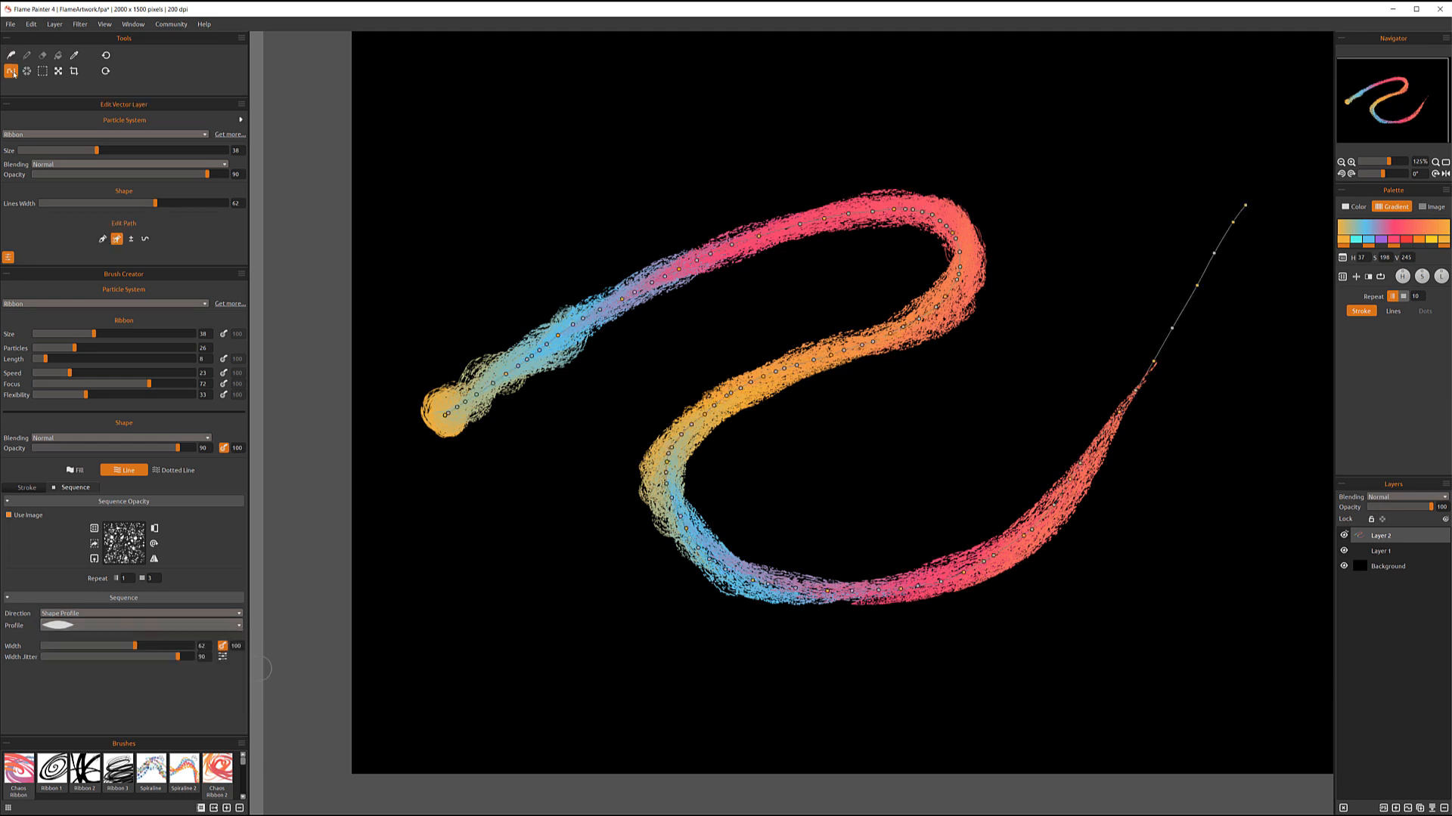
{"action": "left_click", "coordinate": [145, 622]}
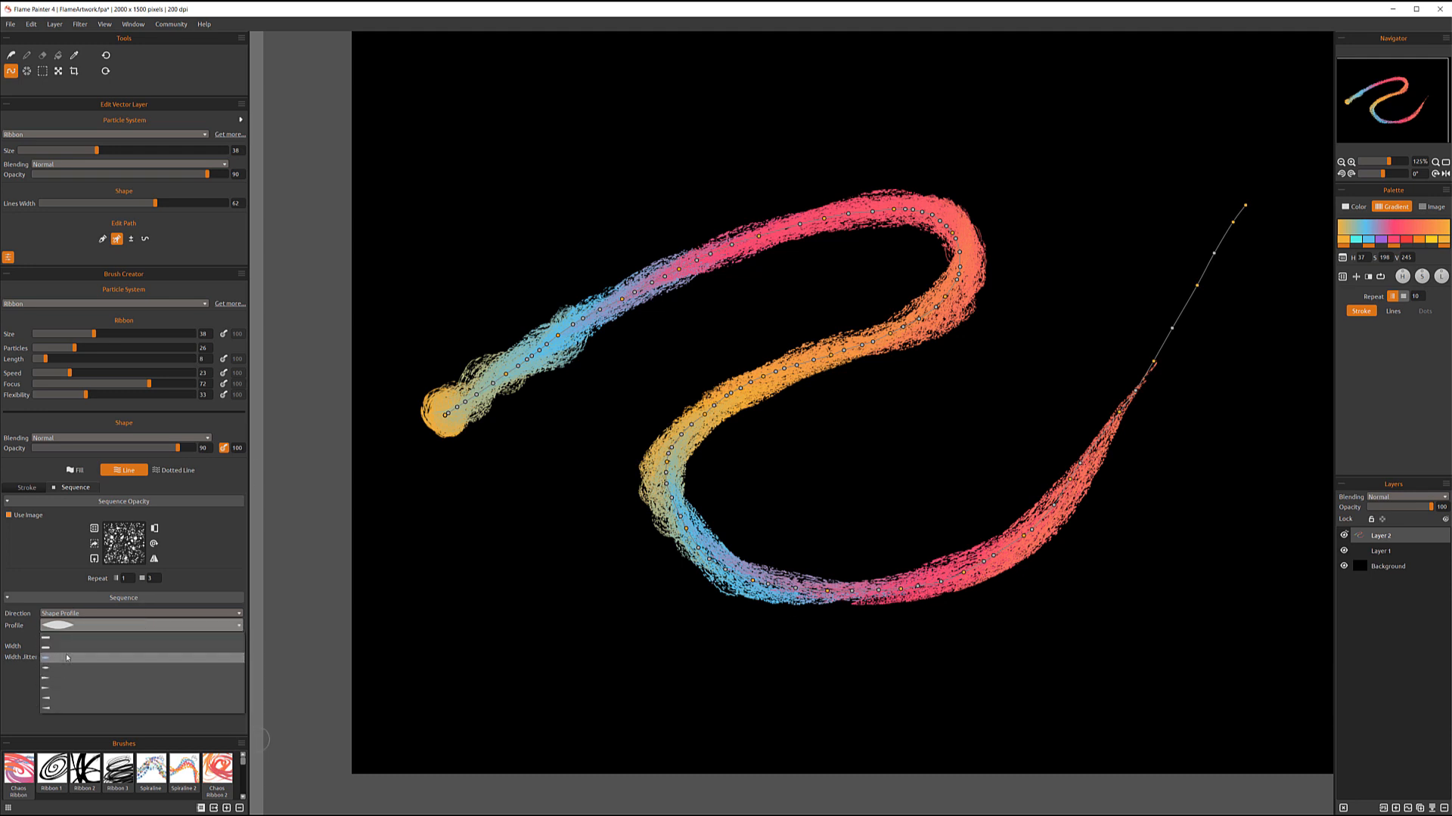
{"action": "left_click", "coordinate": [63, 679]}
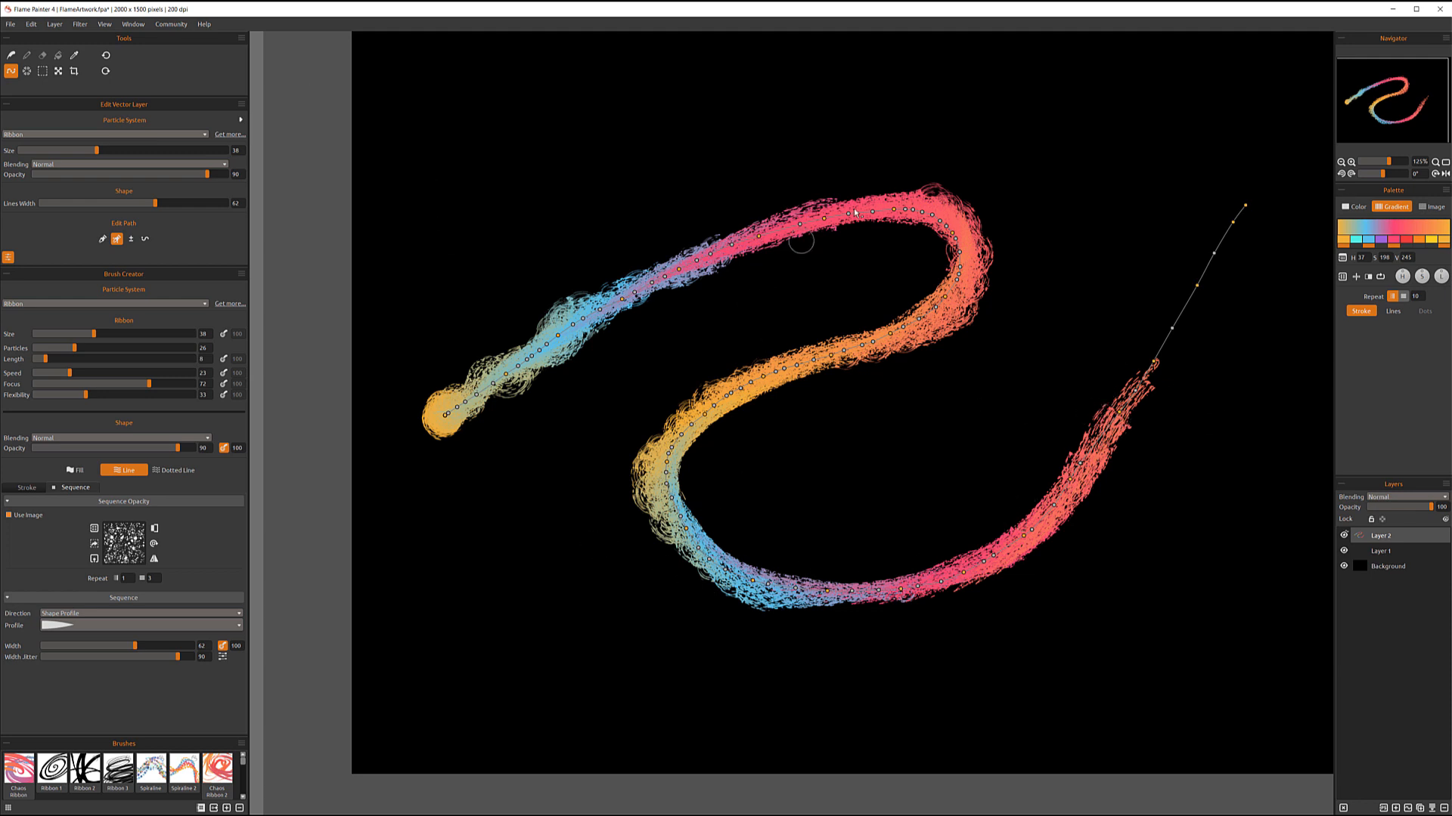
{"action": "left_click", "coordinate": [184, 626]}
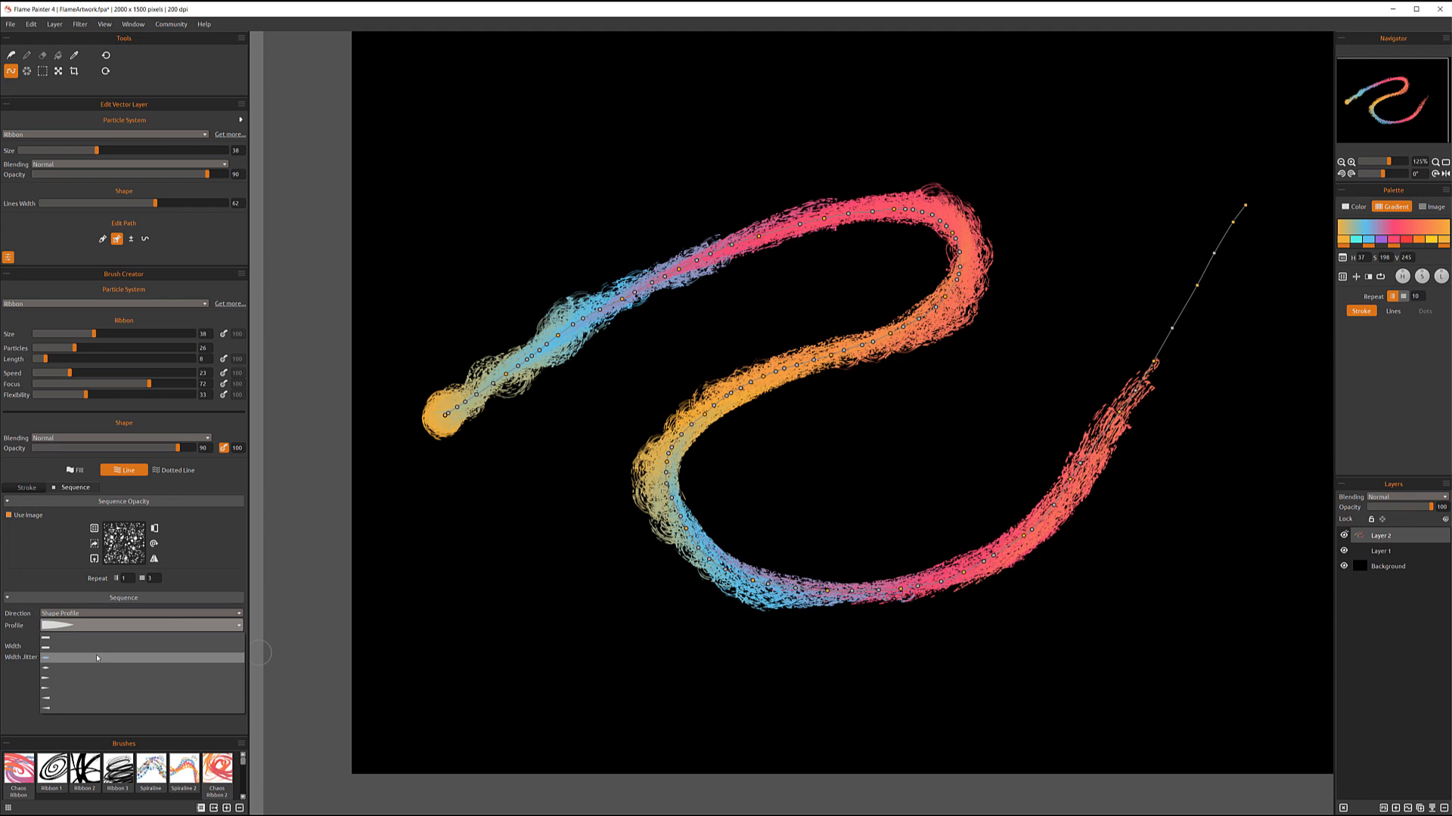
{"action": "left_click", "coordinate": [96, 655]}
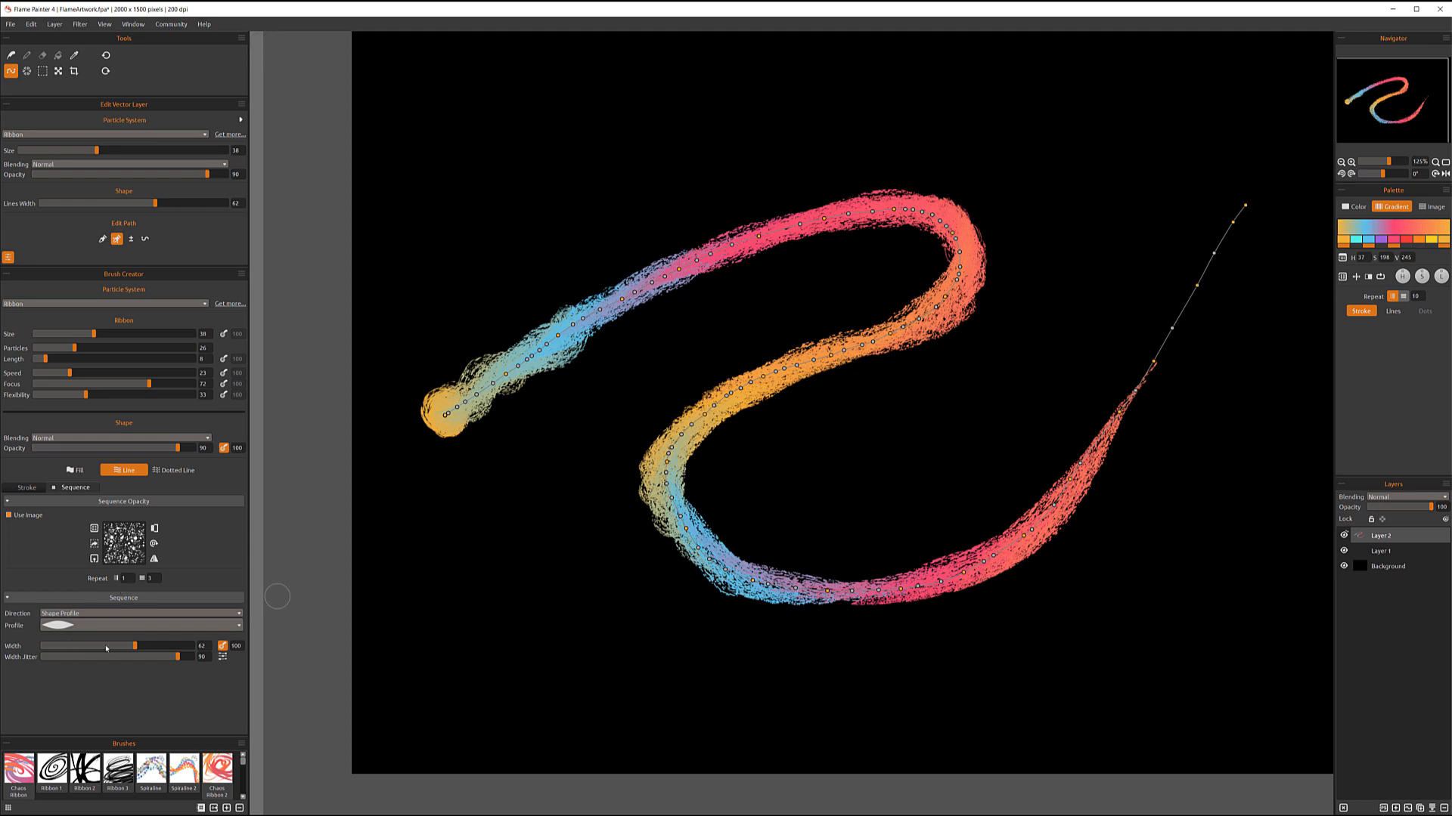
Try wider sequence lines up to 97, settle on a Width of 83, and set the Width Jitter to 96
{"action": "left_click_drag", "start_coordinate": [137, 649], "coordinate": [168, 651]}
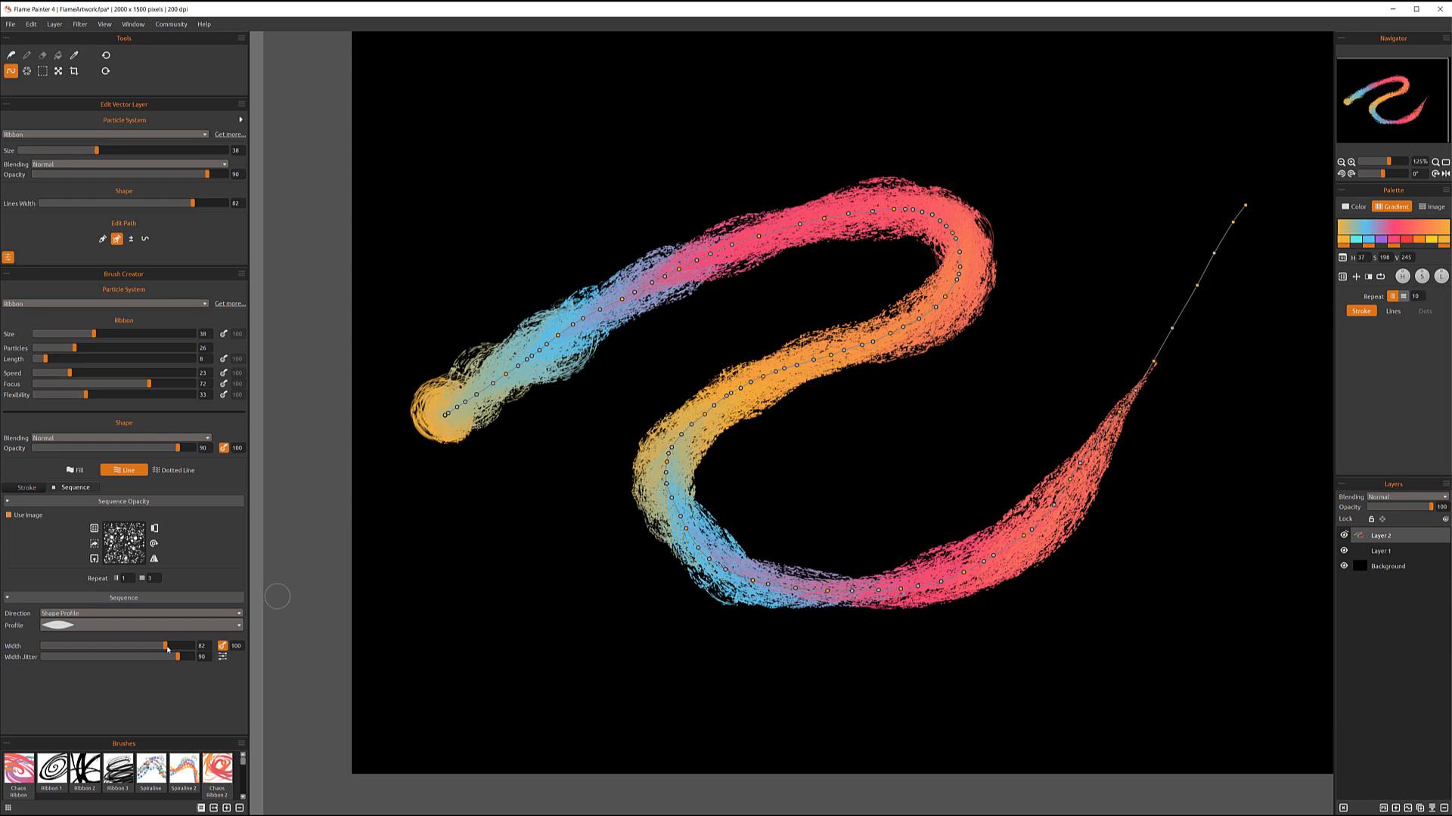
{"action": "left_click_drag", "start_coordinate": [164, 648], "coordinate": [188, 651]}
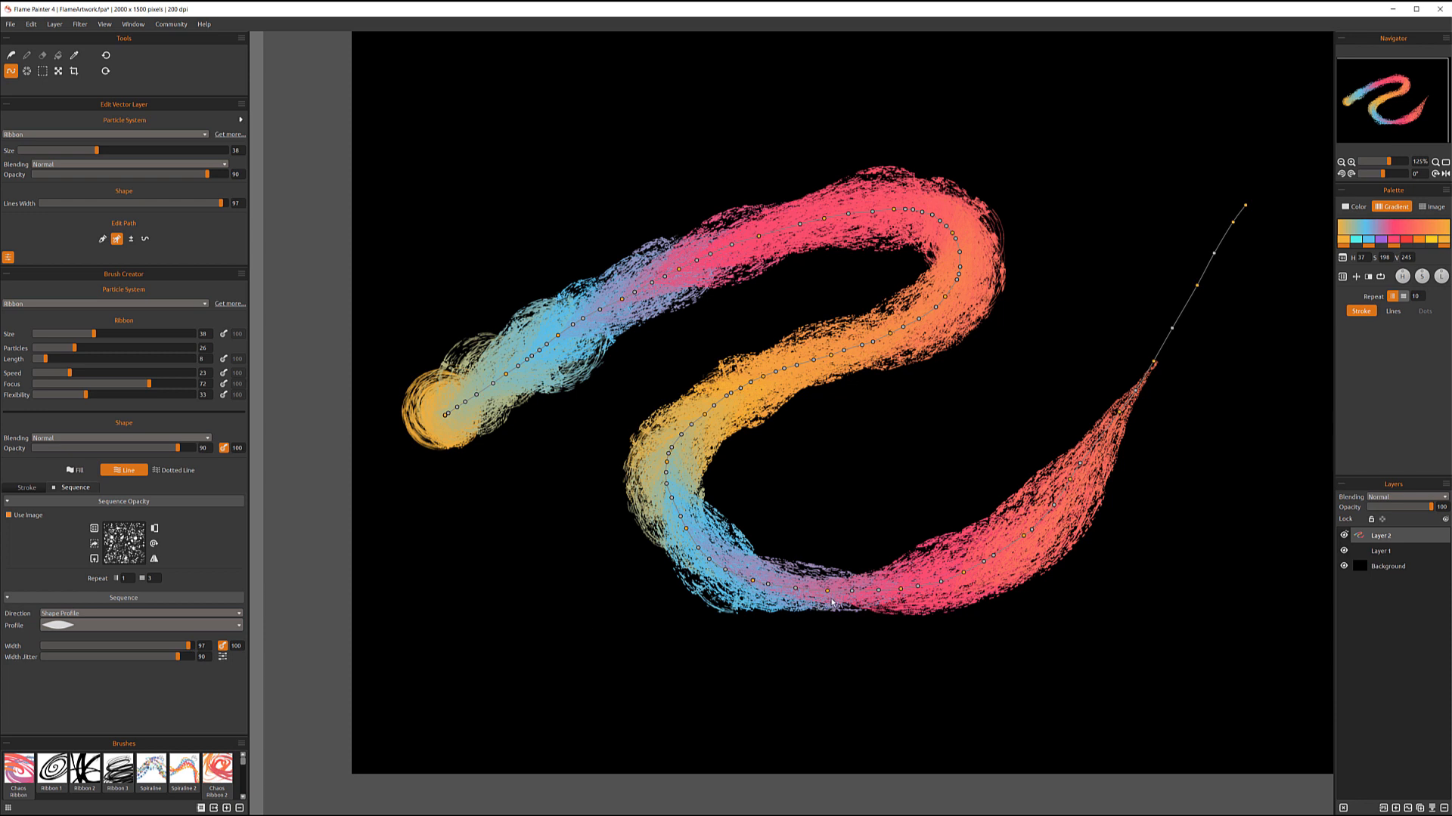
{"action": "mouse_move", "coordinate": [188, 650]}
{"action": "left_mouse_down"}
{"action": "mouse_move", "coordinate": [81, 657]}
{"action": "mouse_move", "coordinate": [187, 657]}
{"action": "left_mouse_up"}
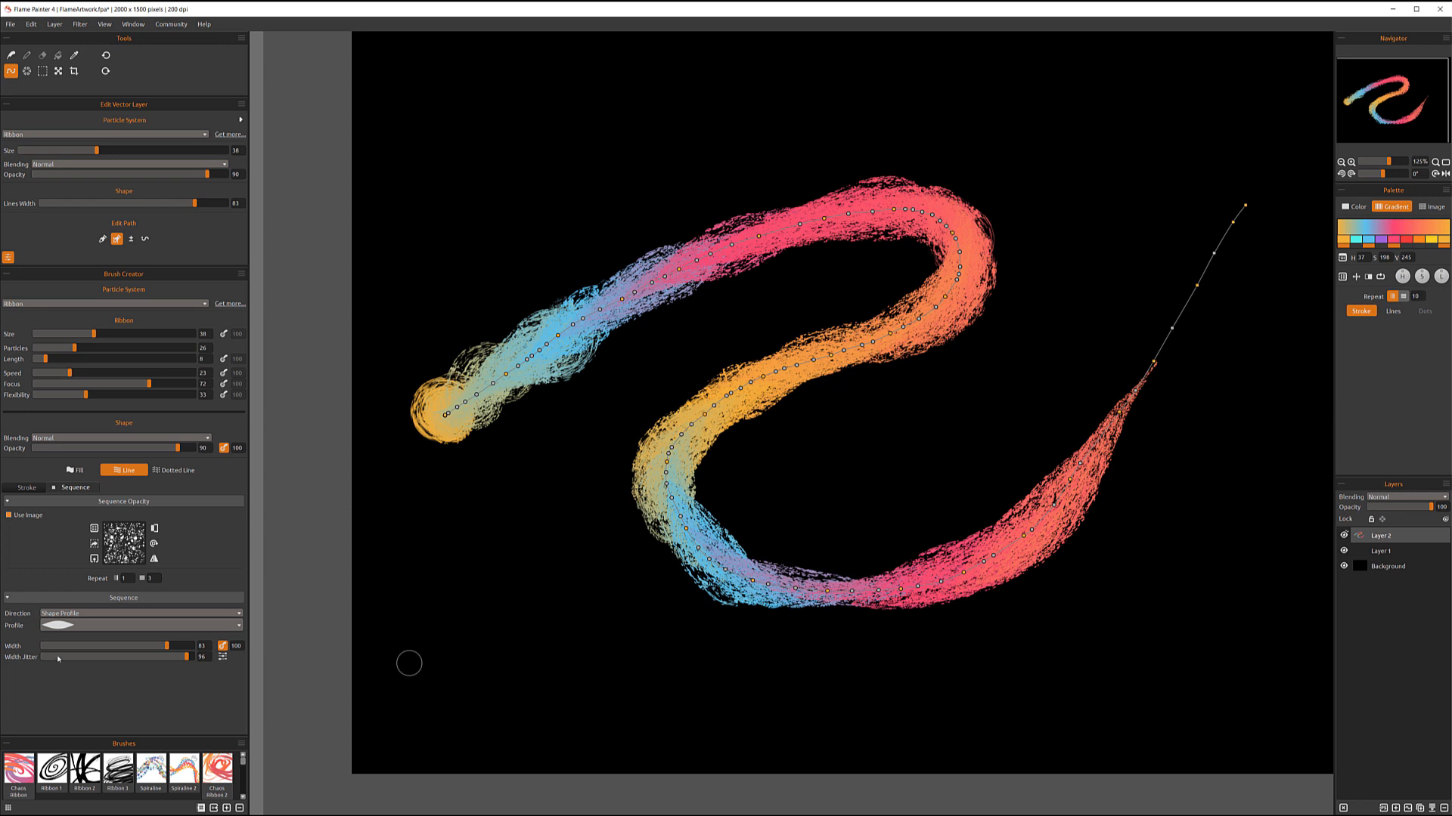
Set the sequence Direction to Stroke Direction, and collapse the Brushes panel and resize Brush Creator so all its sequence settings fit
{"action": "left_click", "coordinate": [147, 614]}
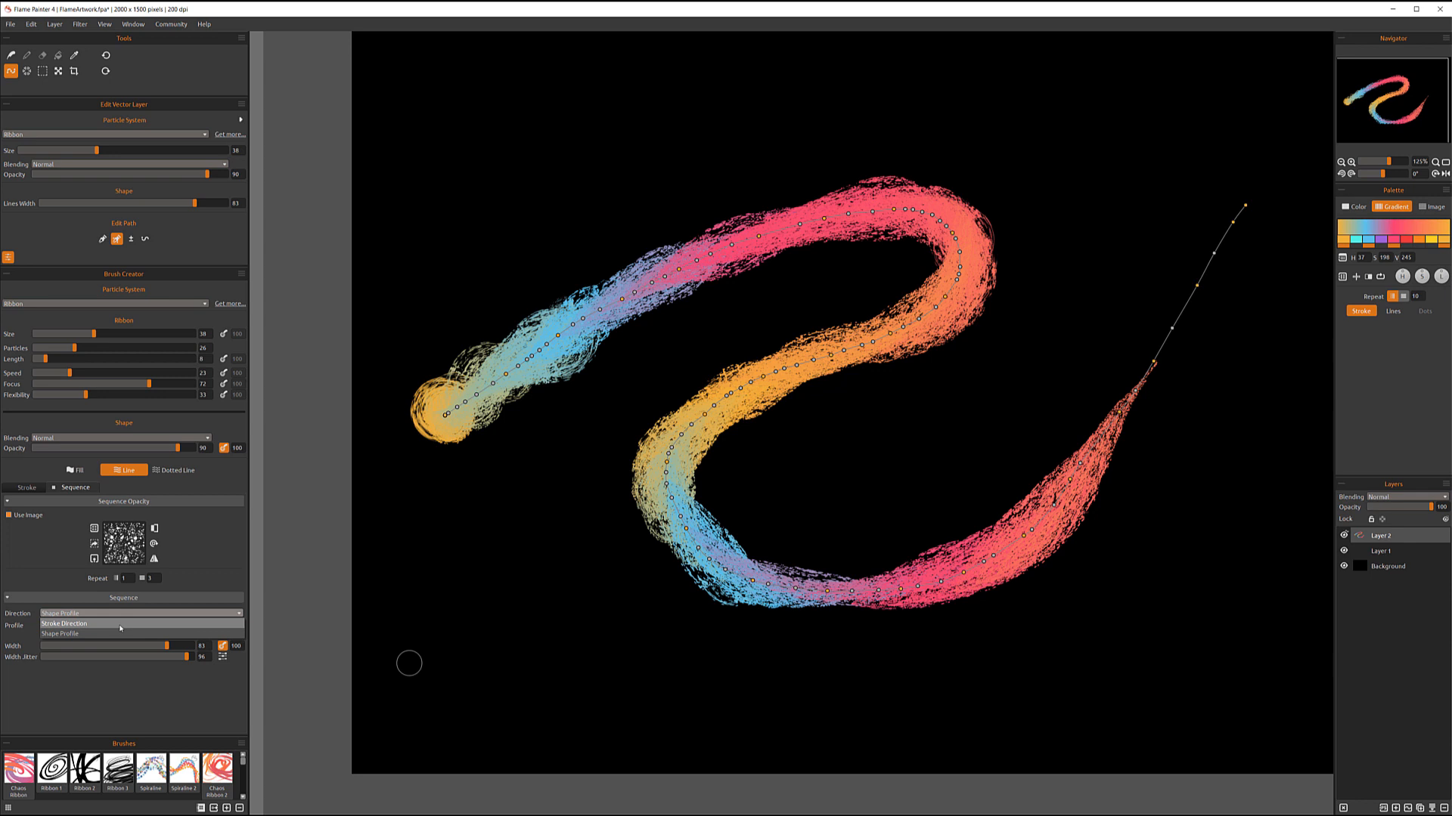
{"action": "left_click", "coordinate": [120, 628]}
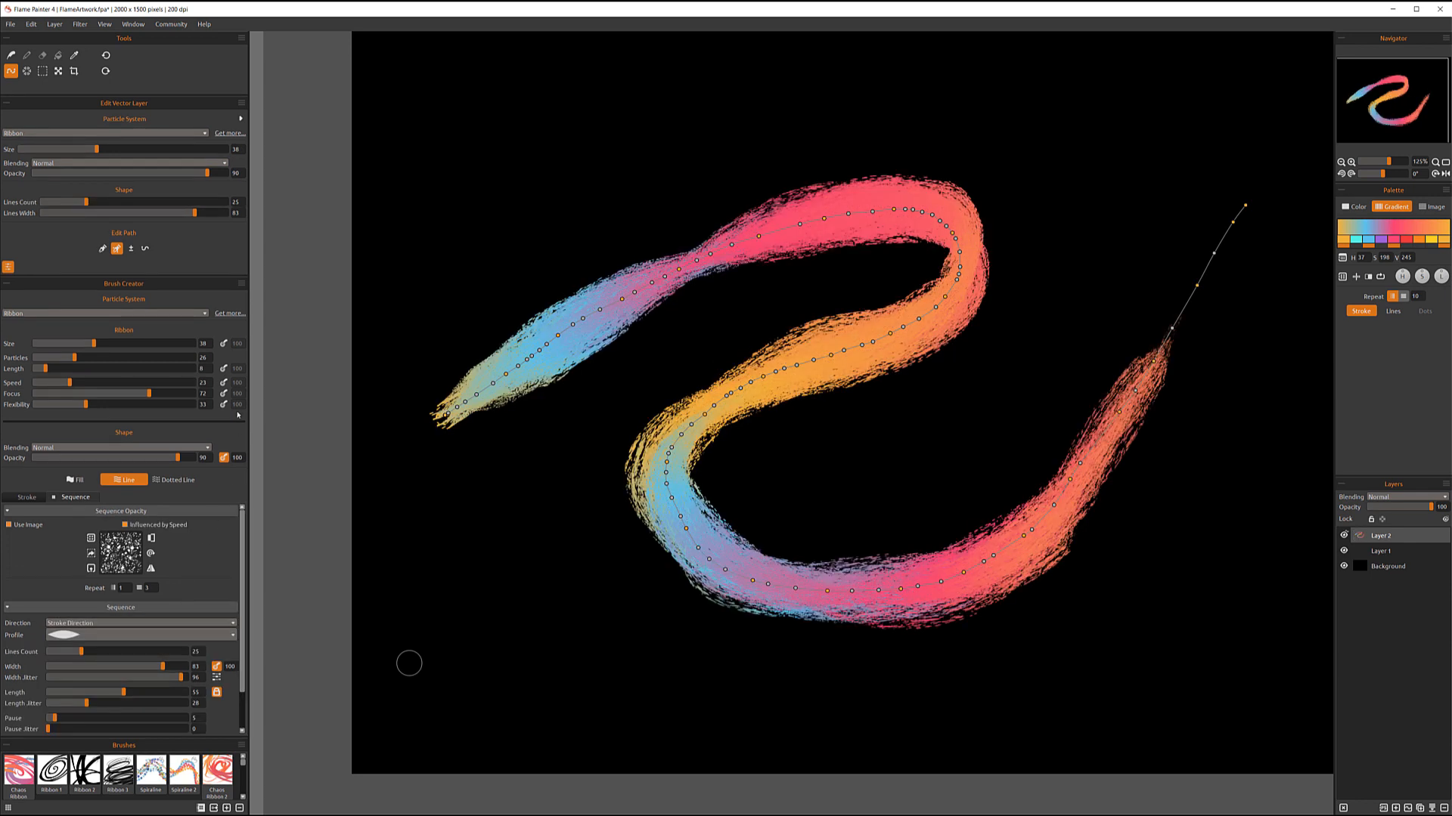
{"action": "mouse_move", "coordinate": [234, 280]}
{"action": "left_mouse_down"}
{"action": "mouse_move", "coordinate": [234, 267]}
{"action": "mouse_move", "coordinate": [151, 424]}
{"action": "mouse_move", "coordinate": [178, 467]}
{"action": "mouse_move", "coordinate": [174, 587]}
{"action": "mouse_move", "coordinate": [178, 575]}
{"action": "left_mouse_up"}
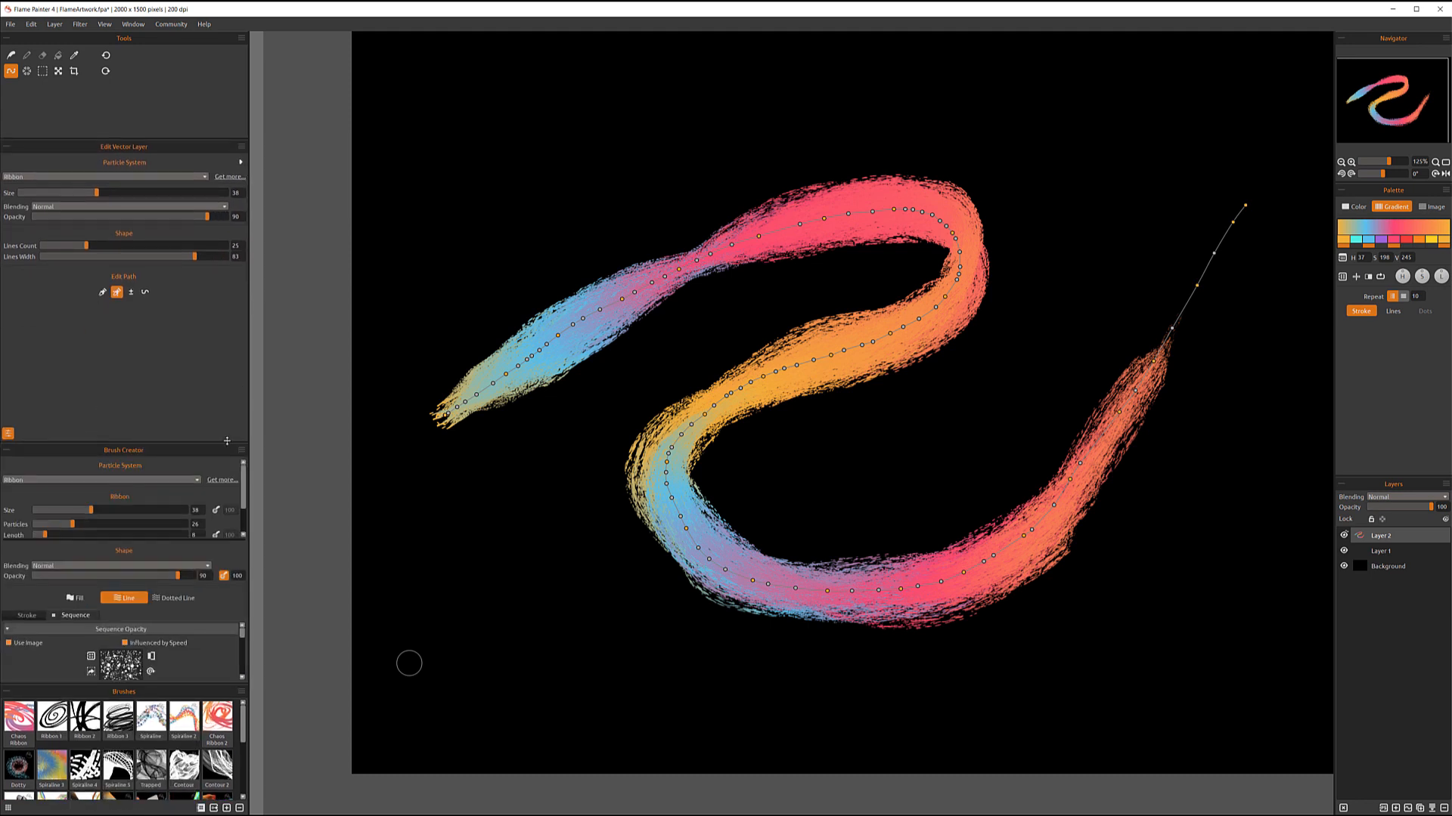
{"action": "left_click_drag", "start_coordinate": [225, 444], "coordinate": [233, 265]}
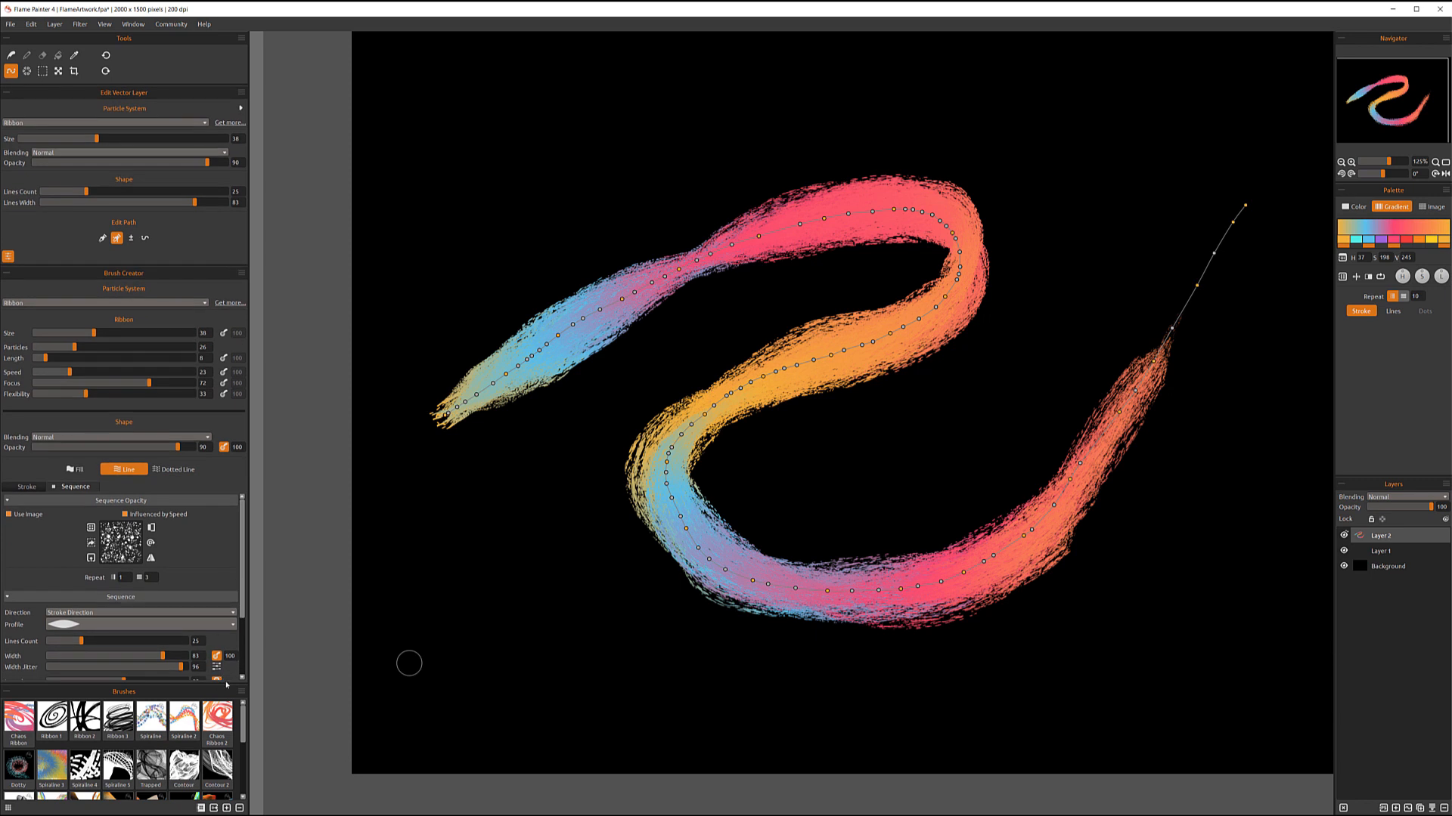
{"action": "left_click", "coordinate": [7, 692]}
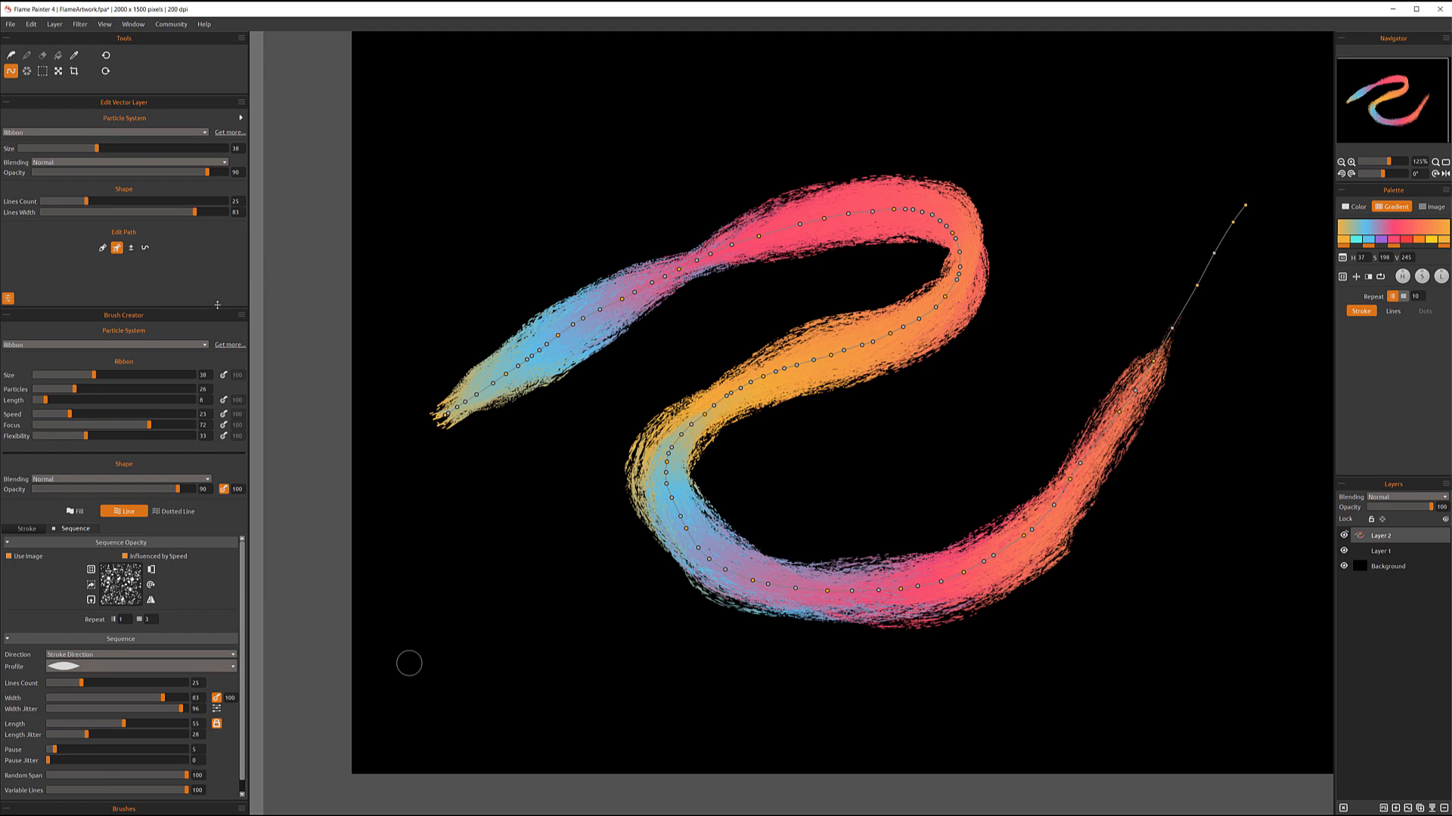
{"action": "left_click_drag", "start_coordinate": [218, 312], "coordinate": [219, 254]}
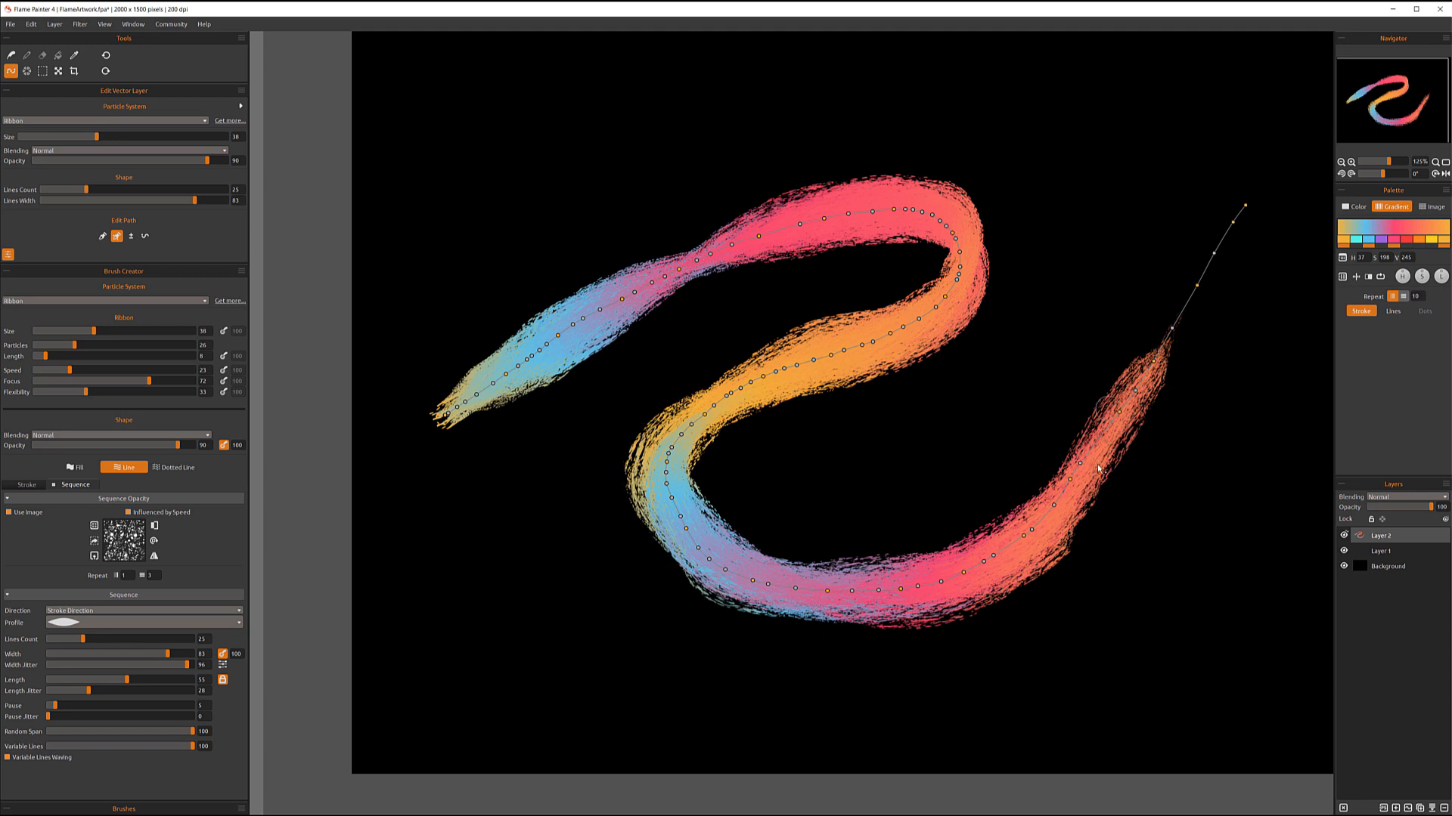
Compare the stroke with the sequence Direction on Shape Profile and switch it back to Stroke Direction
{"action": "left_click", "coordinate": [76, 611]}
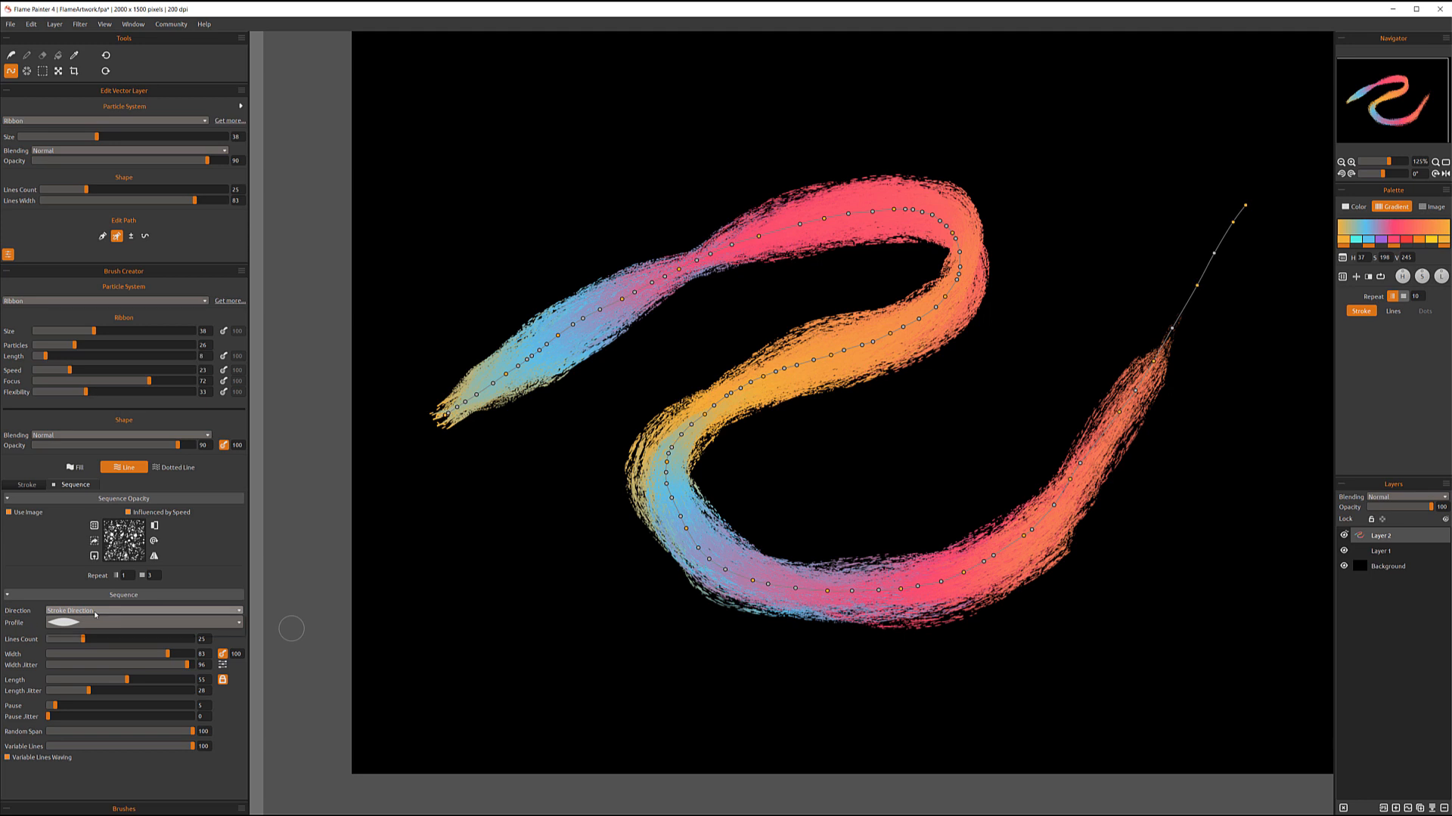
{"action": "left_click", "coordinate": [86, 632]}
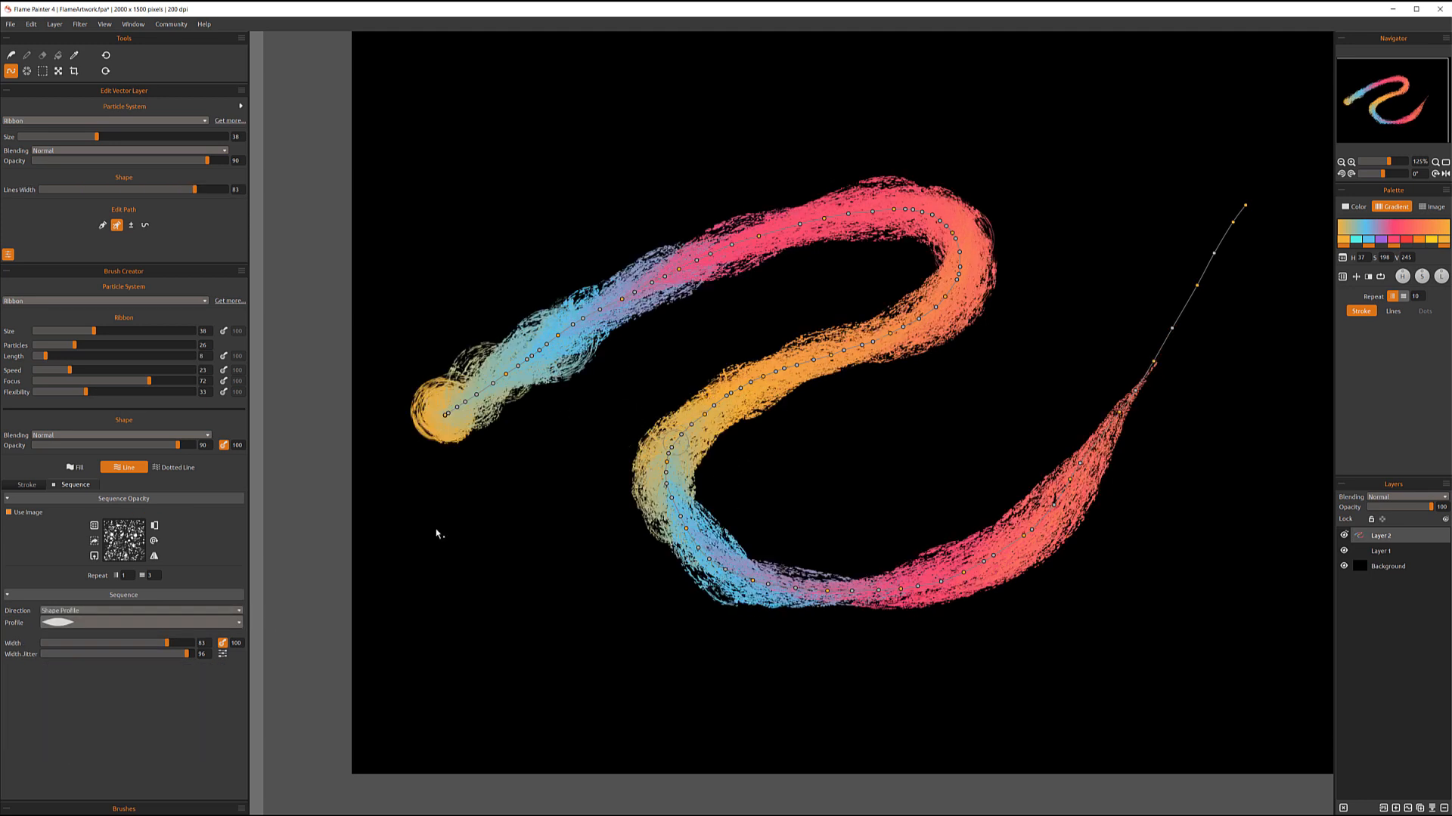
{"action": "left_click", "coordinate": [119, 613]}
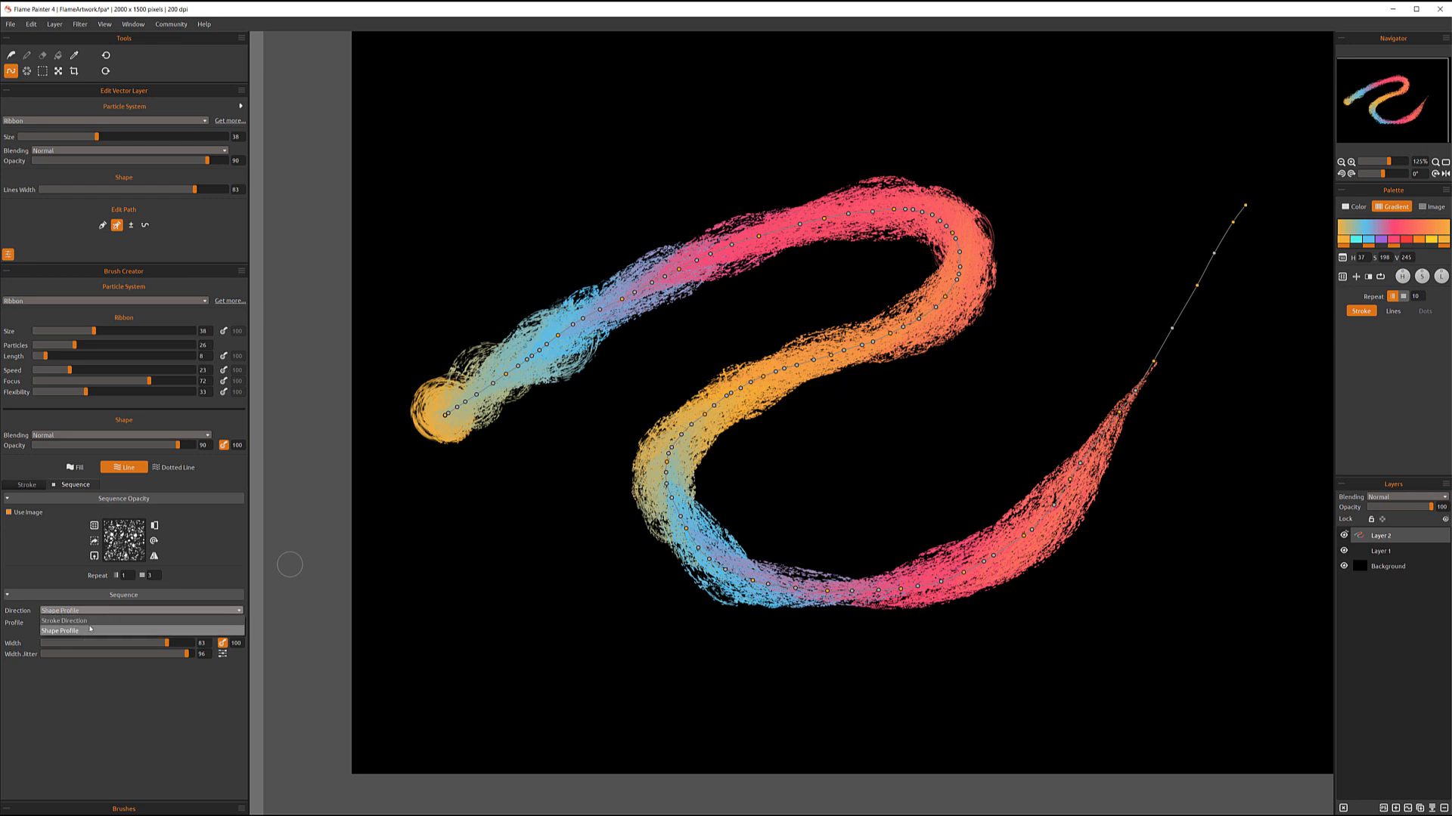
{"action": "left_click", "coordinate": [240, 619]}
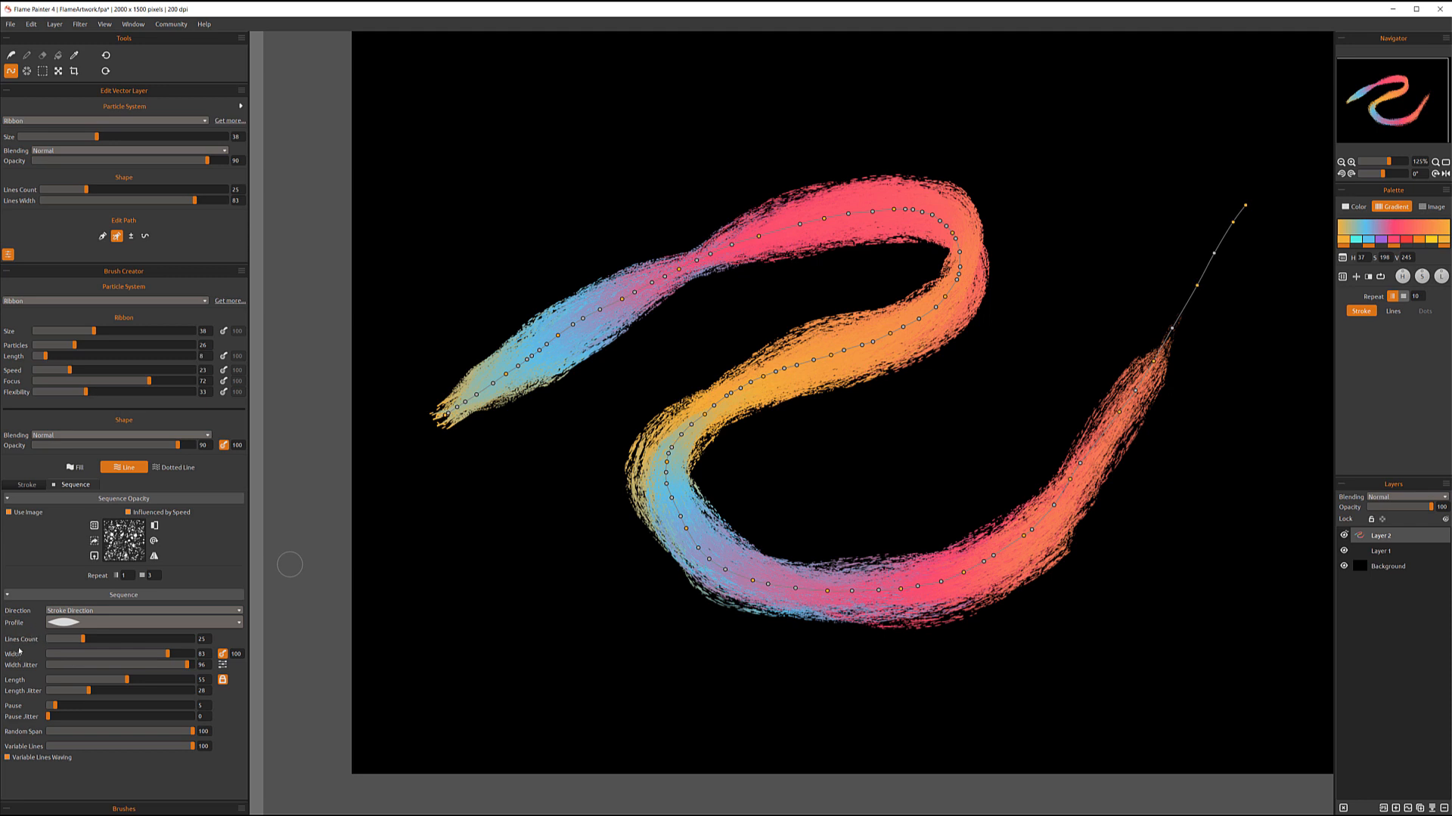
Try a Lines Count of 71, reduce it to 13, and set the sequence Width to 71 with Width Jitter 86
{"action": "left_click_drag", "start_coordinate": [85, 640], "coordinate": [150, 642]}
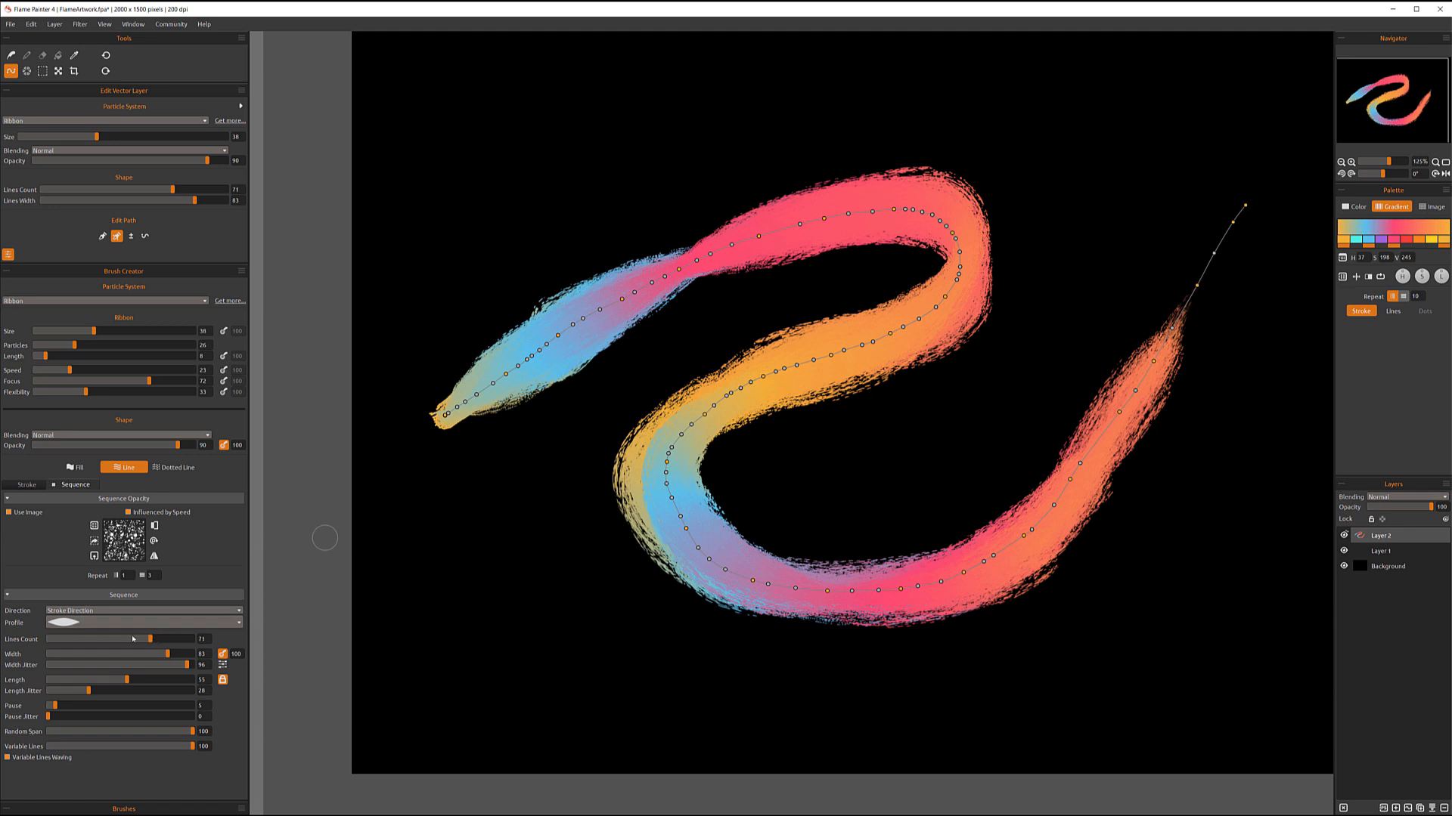
{"action": "left_click_drag", "start_coordinate": [152, 638], "coordinate": [93, 638]}
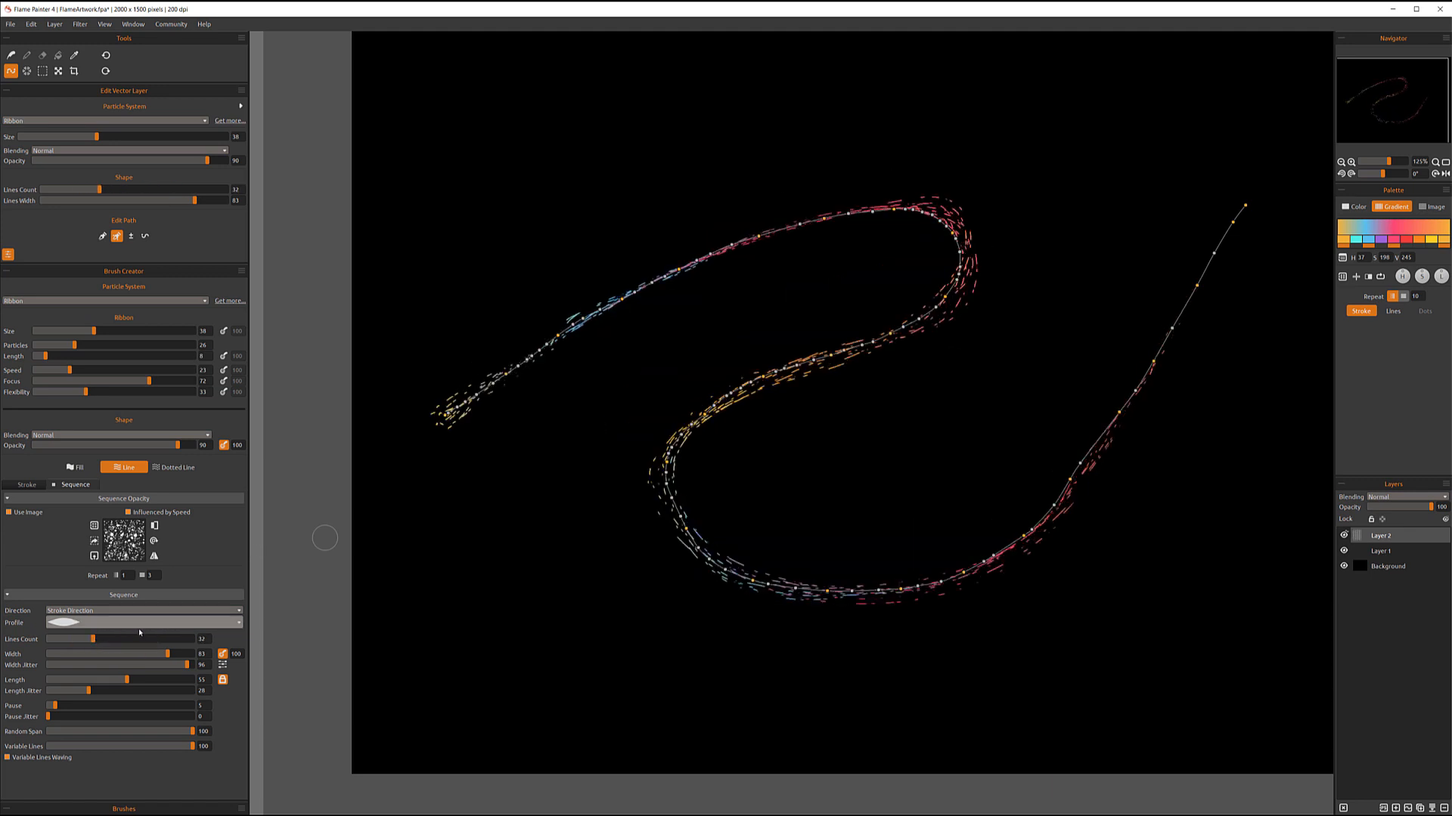
{"action": "left_click_drag", "start_coordinate": [87, 641], "coordinate": [65, 640]}
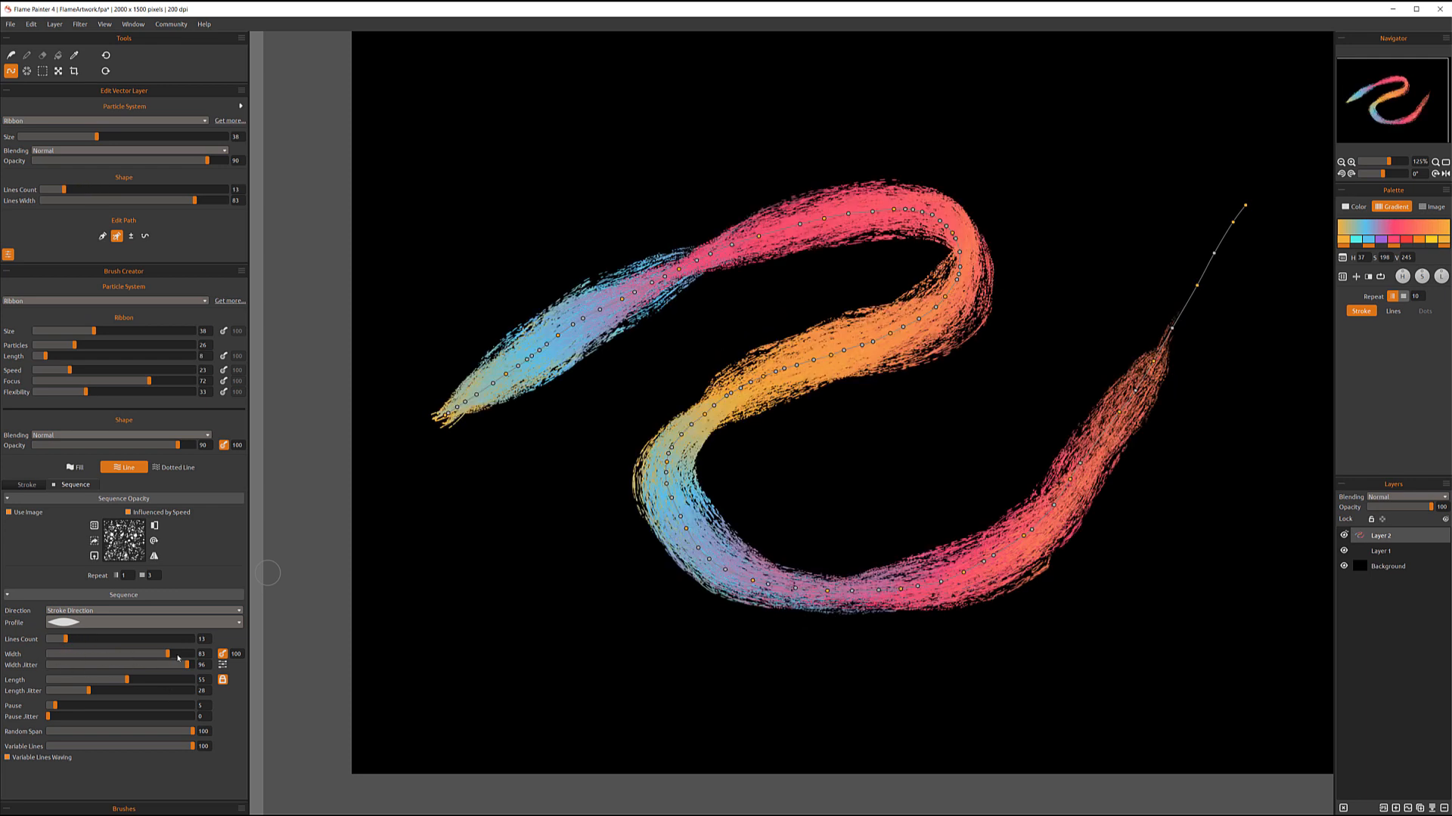
{"action": "mouse_move", "coordinate": [178, 658]}
{"action": "left_mouse_down"}
{"action": "mouse_move", "coordinate": [135, 657]}
{"action": "mouse_move", "coordinate": [173, 666]}
{"action": "left_mouse_up"}
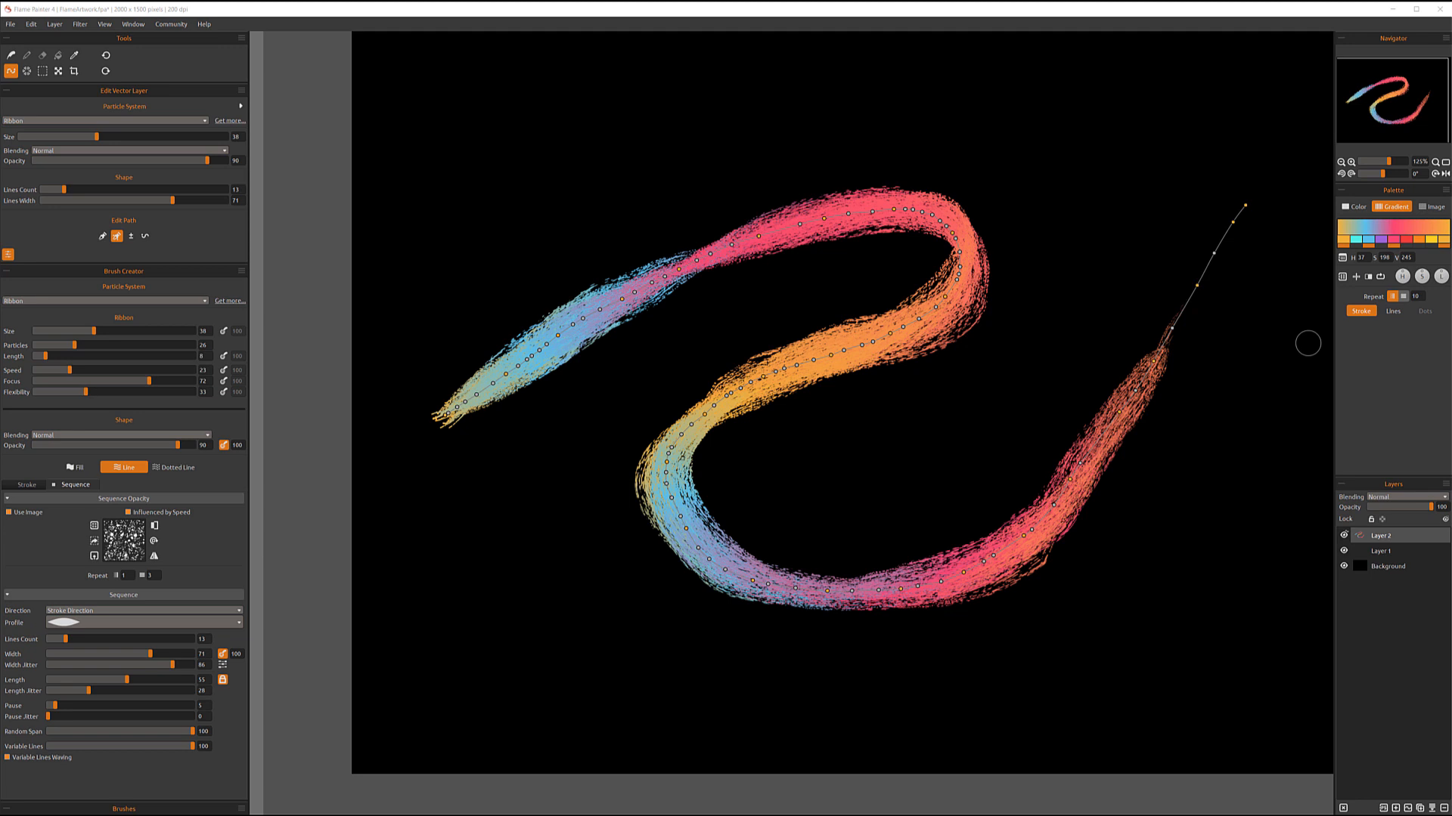
Consult the Flame manual page covering the width jitter, length, pause and random span settings for sequences
{"action": "left_click_drag", "start_coordinate": [1451, 400], "coordinate": [778, 112]}
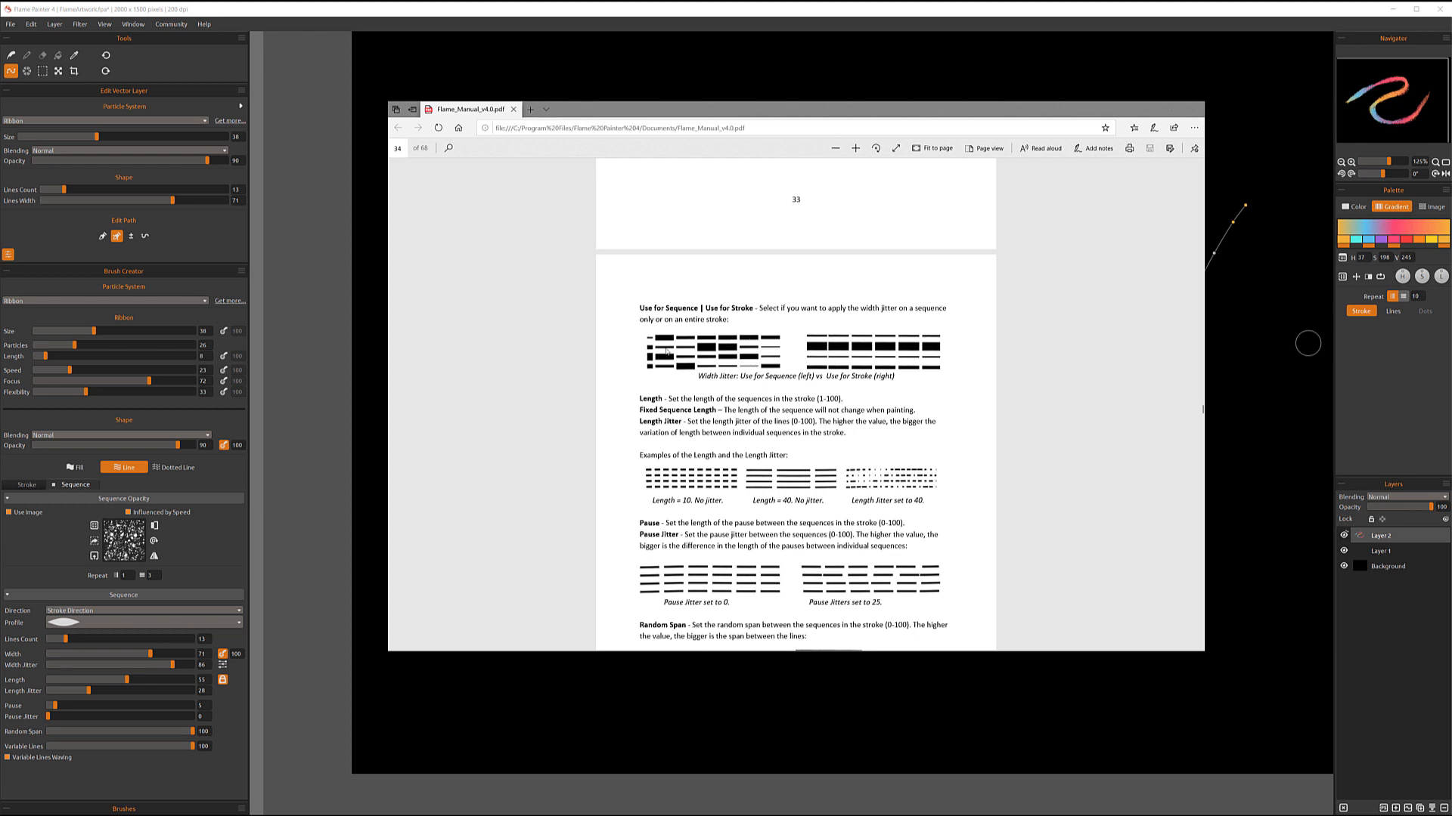
{"action": "left_click_drag", "start_coordinate": [858, 110], "coordinate": [1451, 454]}
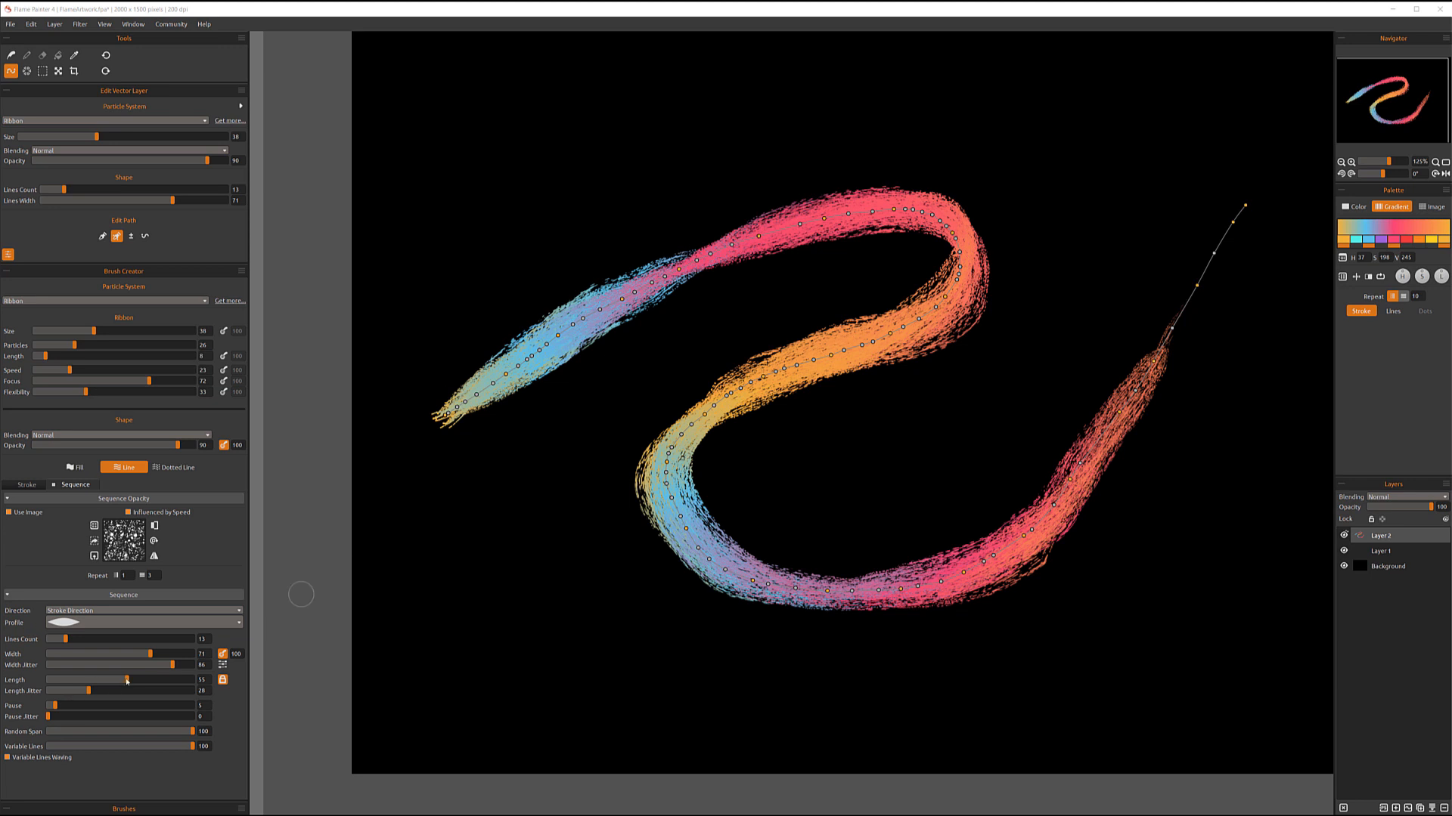
Try a sequence Length of 84 with Length Jitter at 0 and 79, and settle on Length 63 with Length Jitter 47
{"action": "mouse_move", "coordinate": [129, 681]}
{"action": "left_mouse_down"}
{"action": "mouse_move", "coordinate": [162, 681]}
{"action": "mouse_move", "coordinate": [98, 678]}
{"action": "mouse_move", "coordinate": [172, 679]}
{"action": "left_mouse_up"}
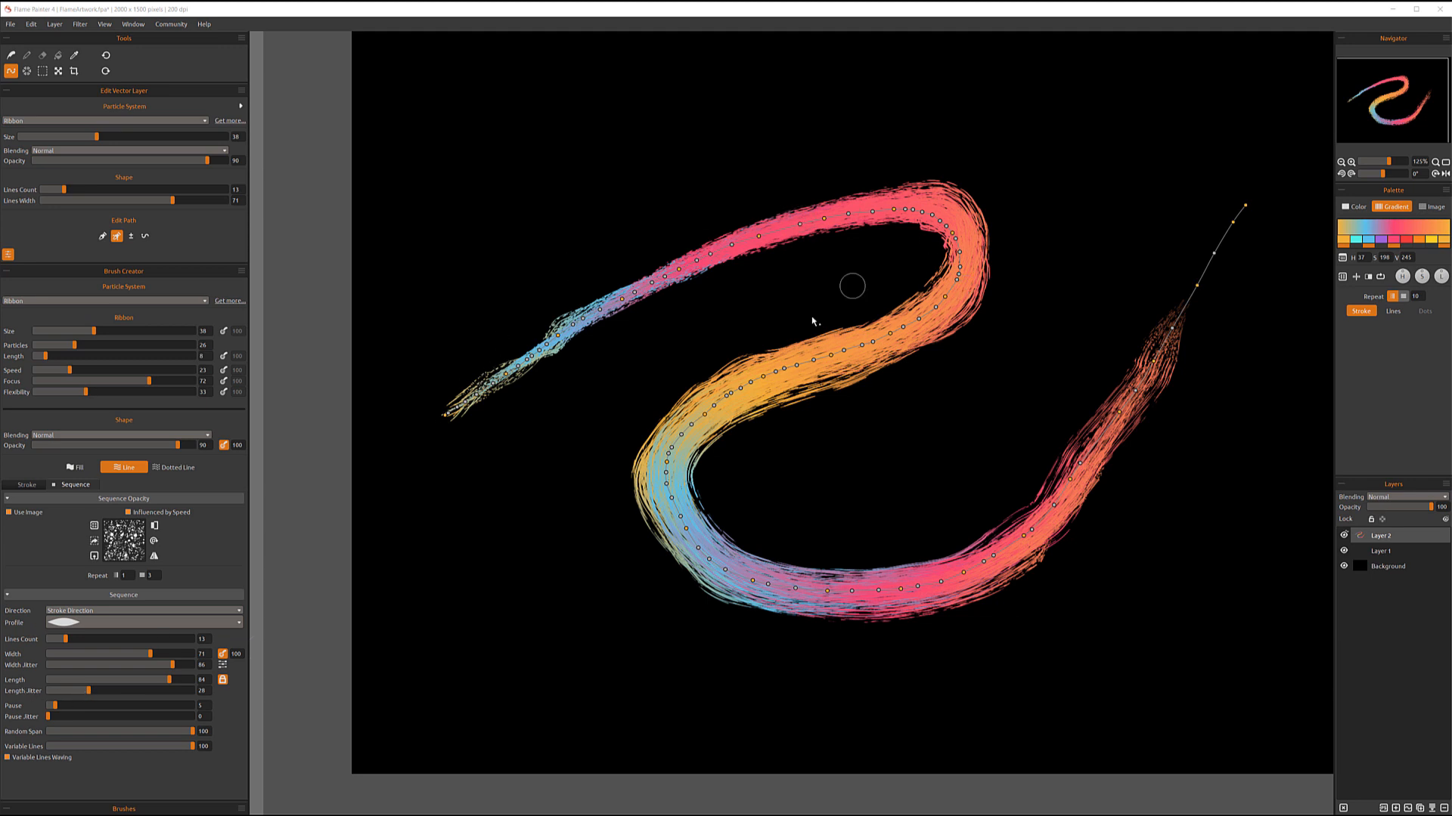
{"action": "left_click_drag", "start_coordinate": [88, 692], "coordinate": [46, 692]}
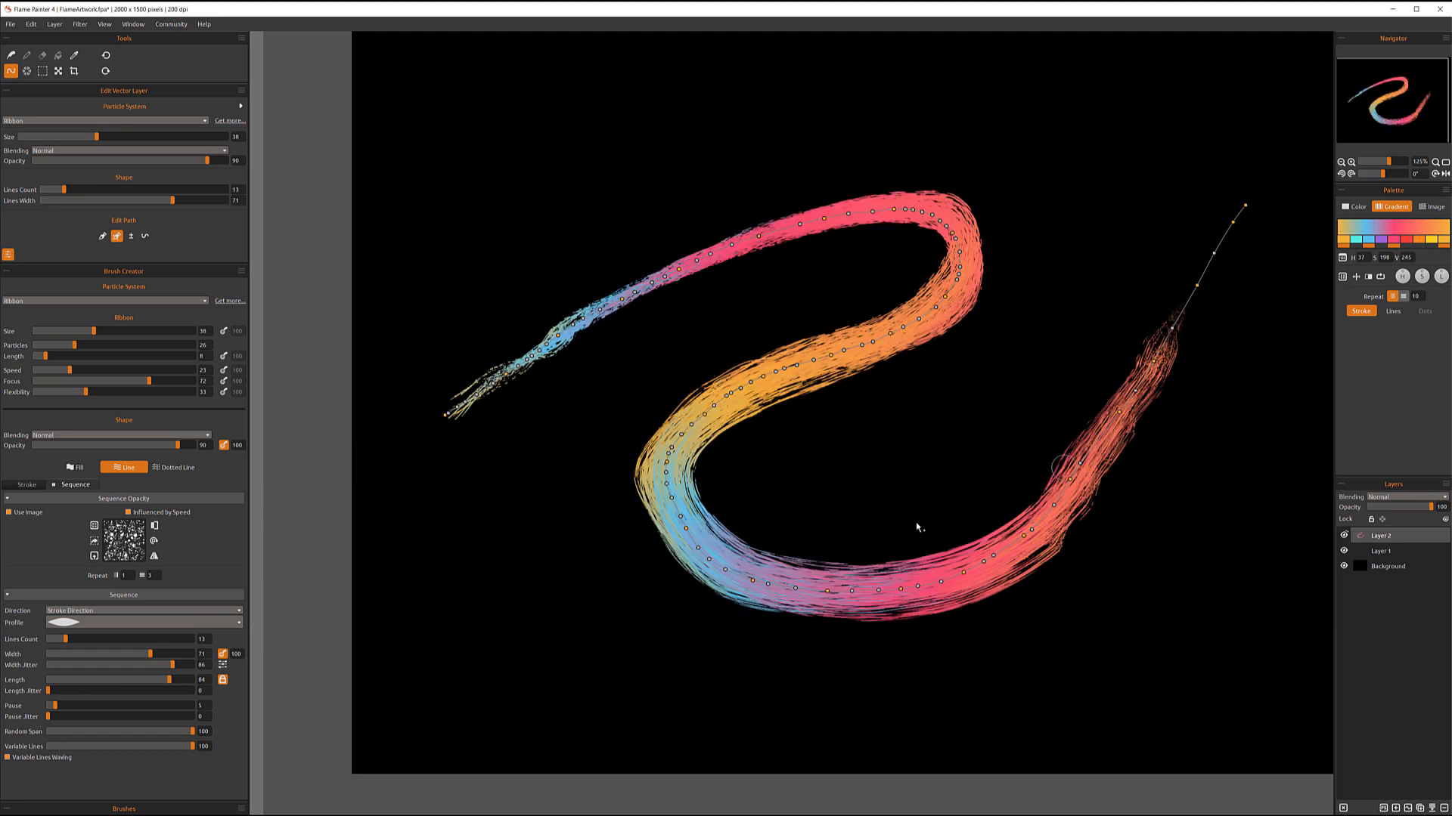
{"action": "left_click_drag", "start_coordinate": [48, 692], "coordinate": [162, 694]}
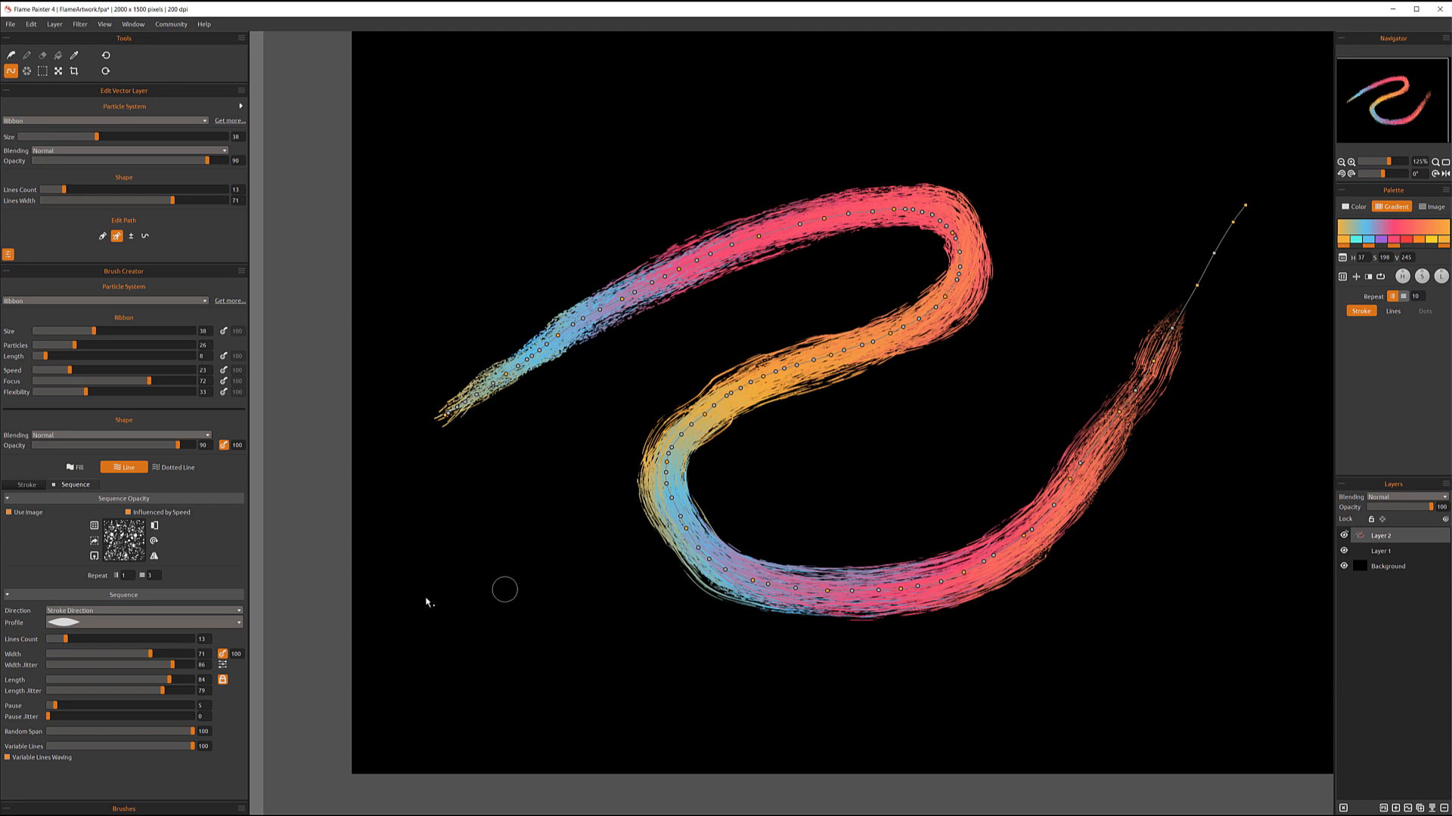
{"action": "mouse_move", "coordinate": [160, 692]}
{"action": "left_mouse_down"}
{"action": "mouse_move", "coordinate": [117, 693]}
{"action": "mouse_move", "coordinate": [156, 683]}
{"action": "mouse_move", "coordinate": [140, 682]}
{"action": "left_mouse_up"}
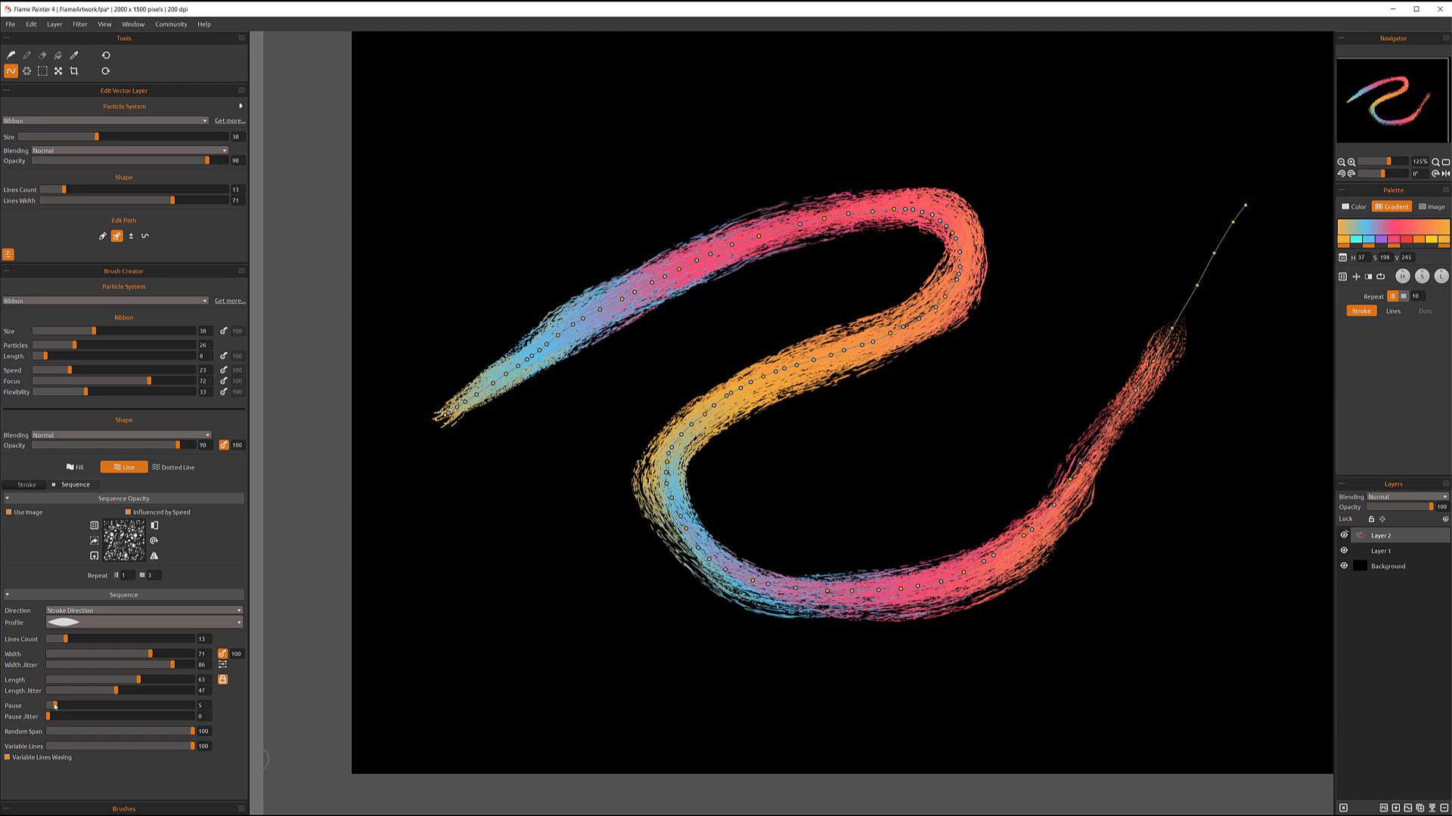
Try sequence Pause values of 68, 55 and 5, settle on 17, and set the Pause Jitter to 87
{"action": "mouse_move", "coordinate": [60, 710]}
{"action": "left_mouse_down"}
{"action": "mouse_move", "coordinate": [156, 707]}
{"action": "mouse_move", "coordinate": [149, 716]}
{"action": "left_mouse_up"}
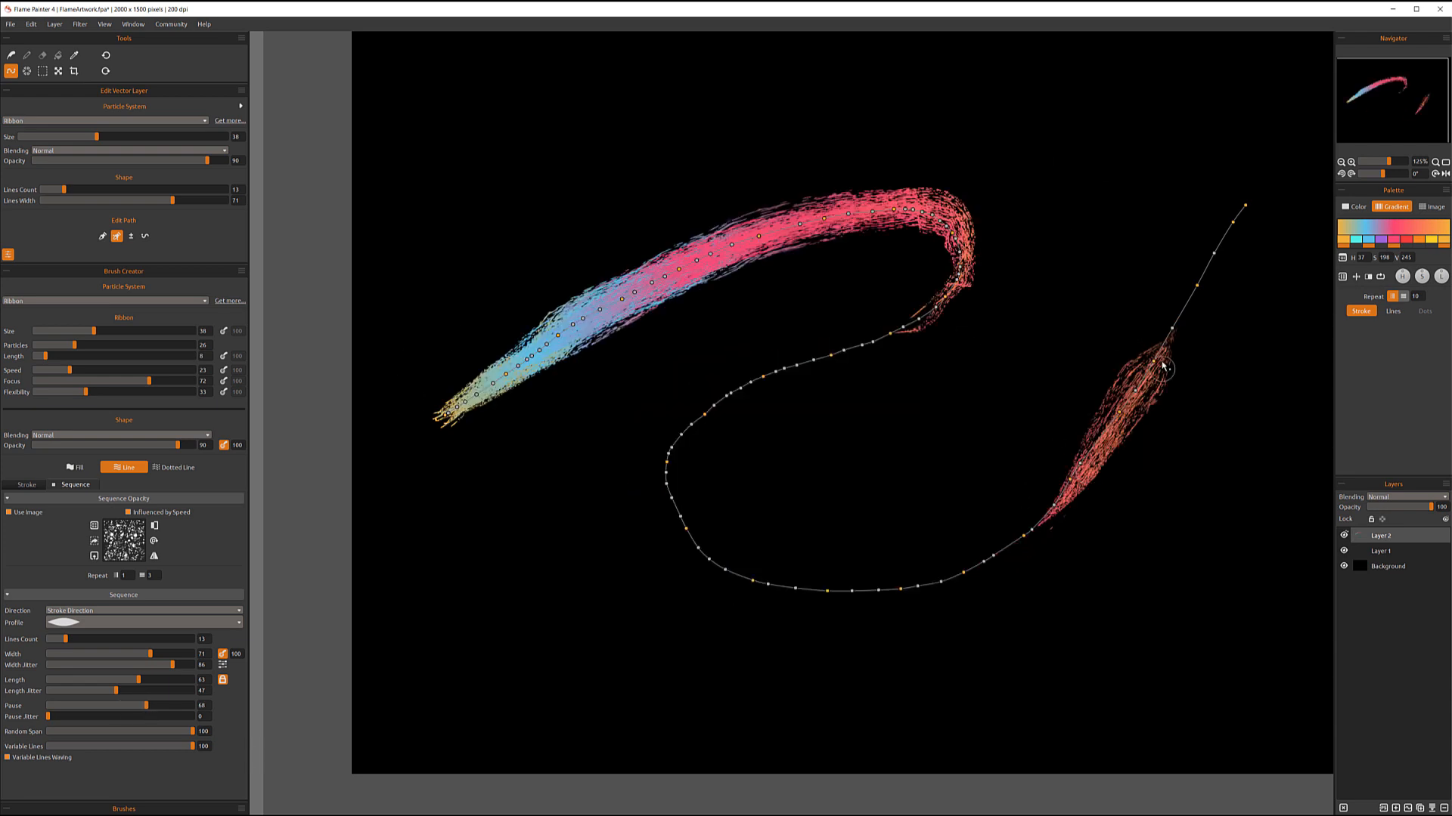
{"action": "left_click", "coordinate": [135, 706]}
{"action": "left_click_drag", "start_coordinate": [134, 707], "coordinate": [128, 708]}
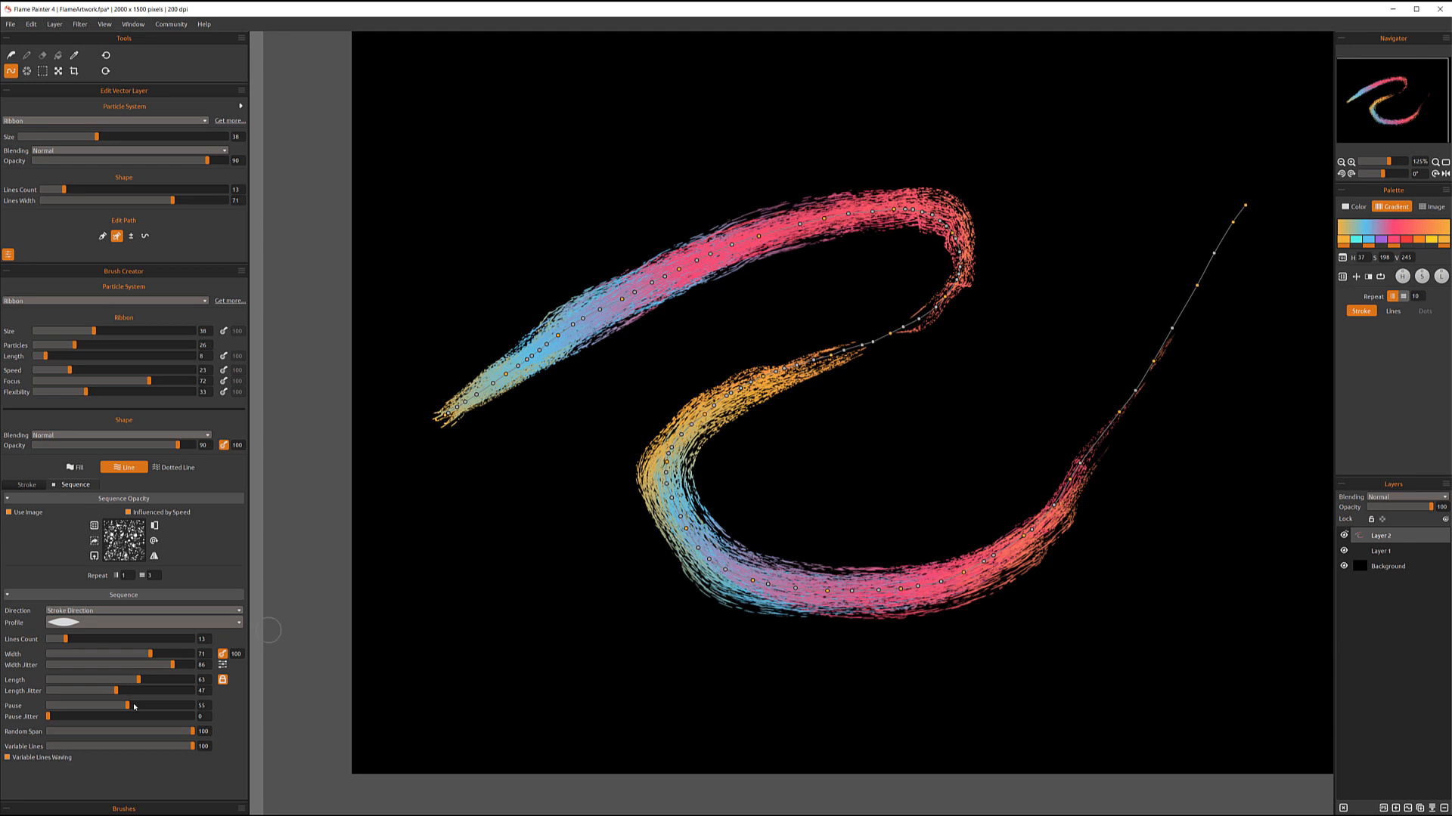
{"action": "left_click_drag", "start_coordinate": [128, 707], "coordinate": [55, 707]}
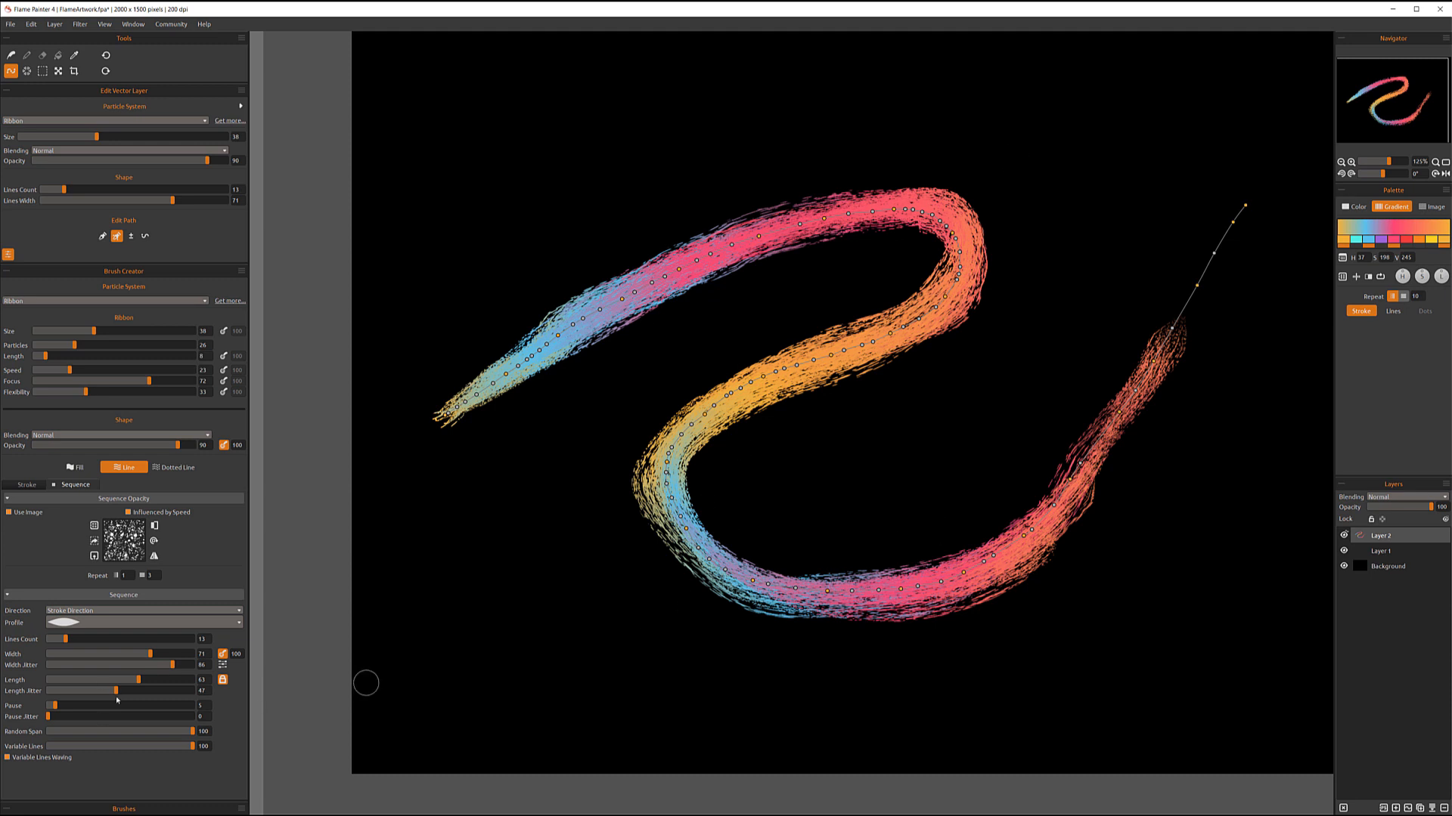
{"action": "left_click_drag", "start_coordinate": [61, 708], "coordinate": [72, 706]}
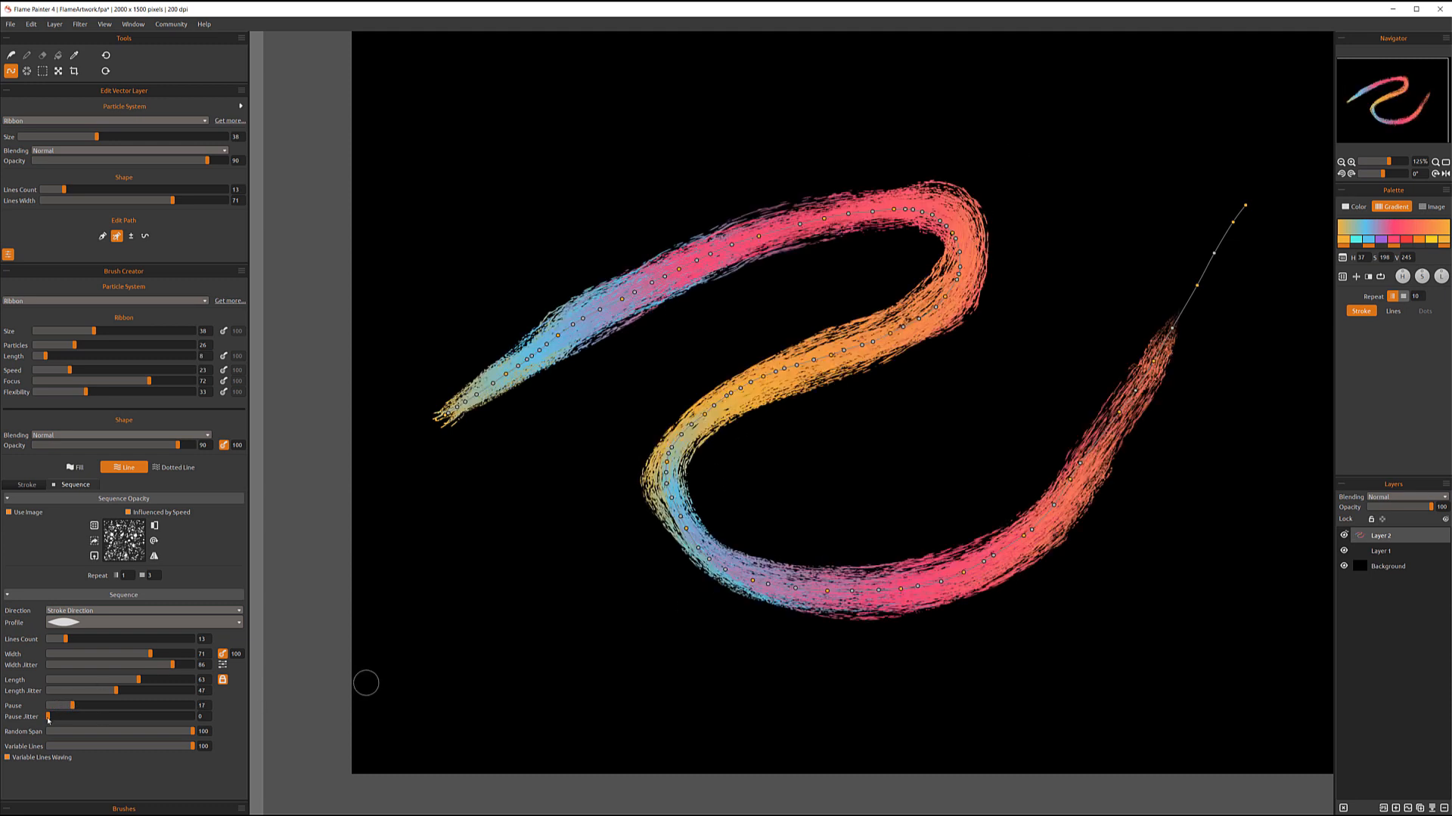
{"action": "left_click_drag", "start_coordinate": [48, 720], "coordinate": [173, 722]}
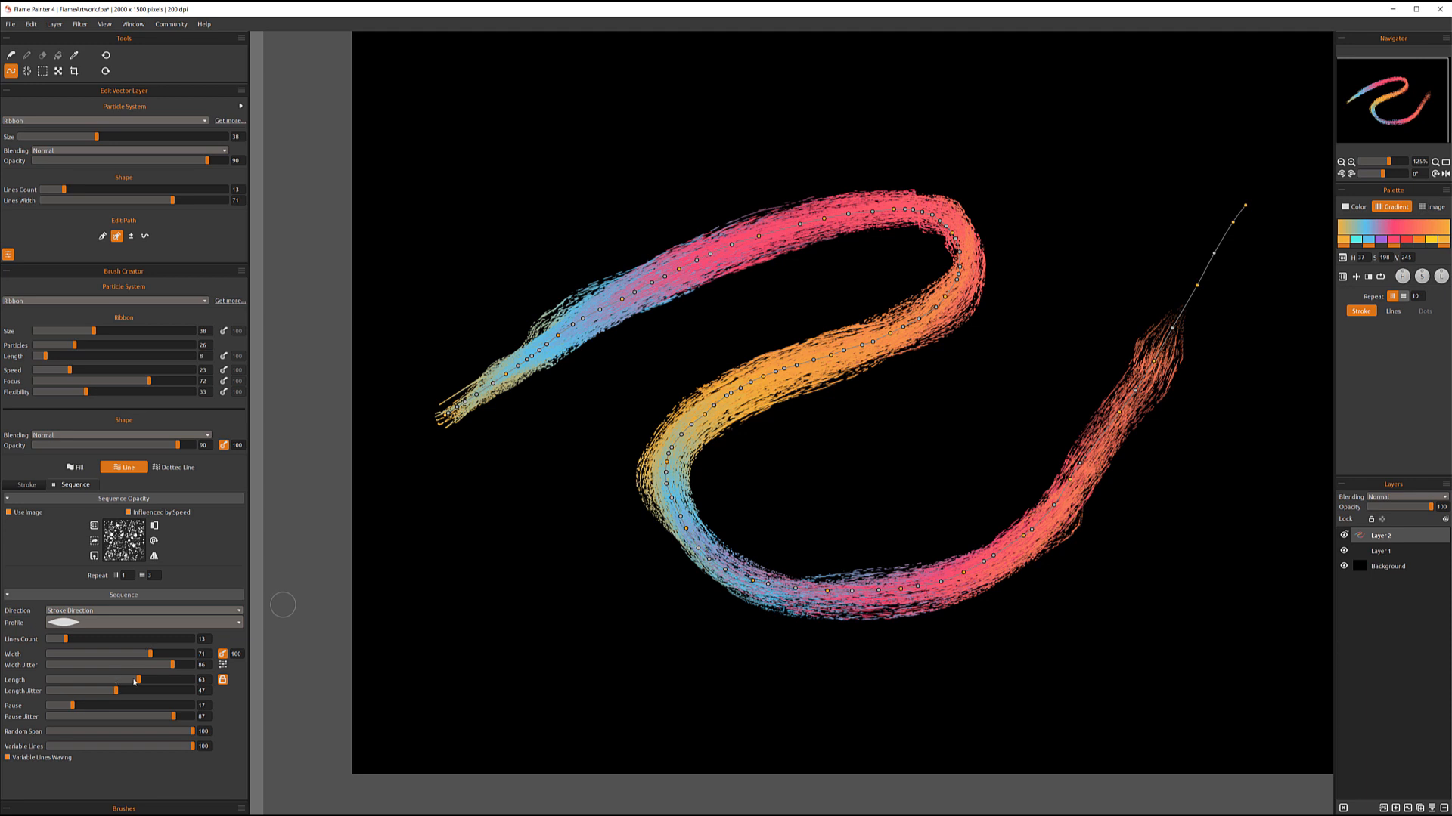
Try a sequence Length of 15 with the Pause reduced to 6, and settle on Length 85 with Pause Jitter 9
{"action": "left_click_drag", "start_coordinate": [124, 681], "coordinate": [69, 680]}
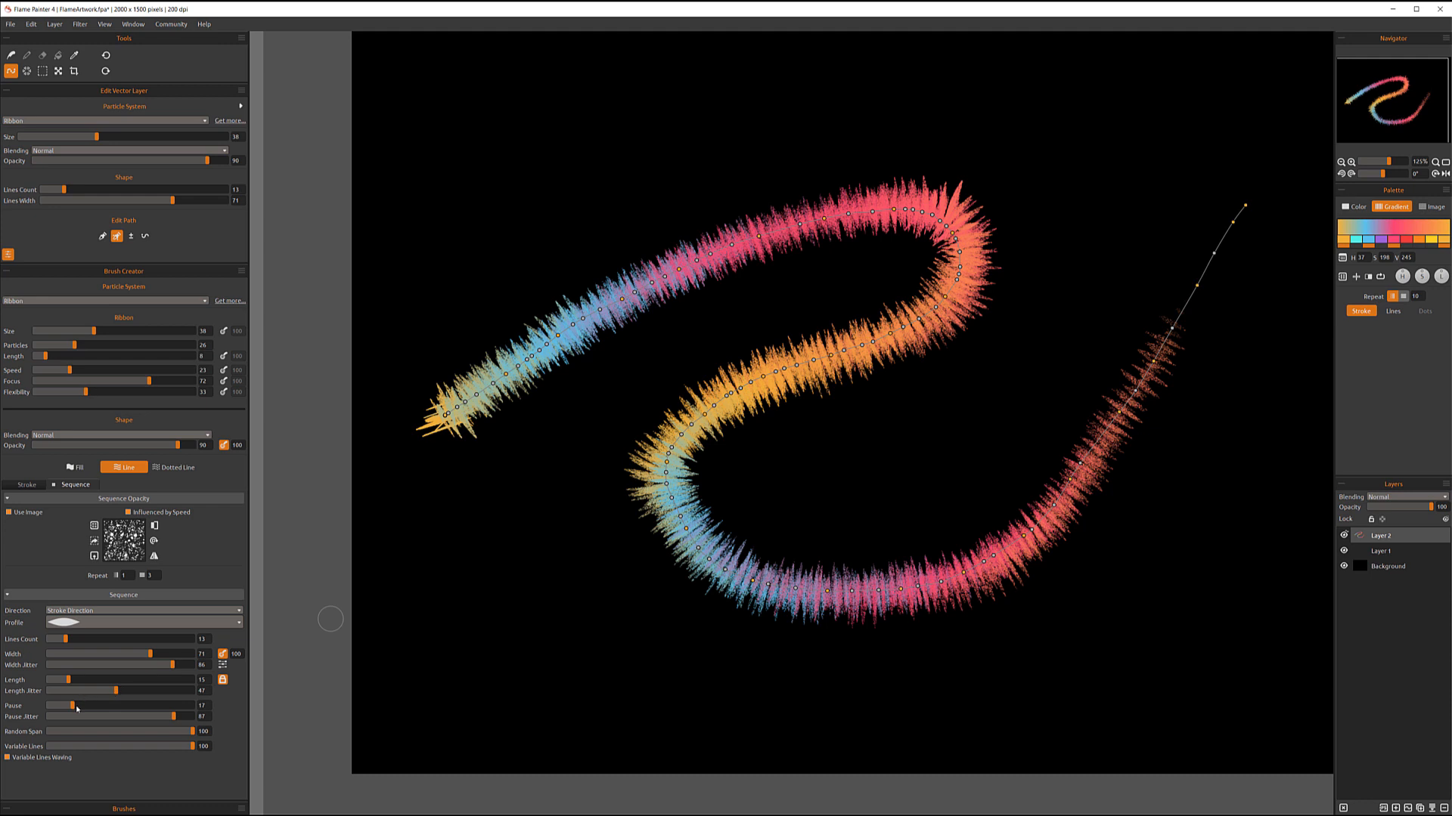
{"action": "mouse_move", "coordinate": [70, 709]}
{"action": "left_mouse_down"}
{"action": "mouse_move", "coordinate": [92, 707]}
{"action": "mouse_move", "coordinate": [56, 707]}
{"action": "left_mouse_up"}
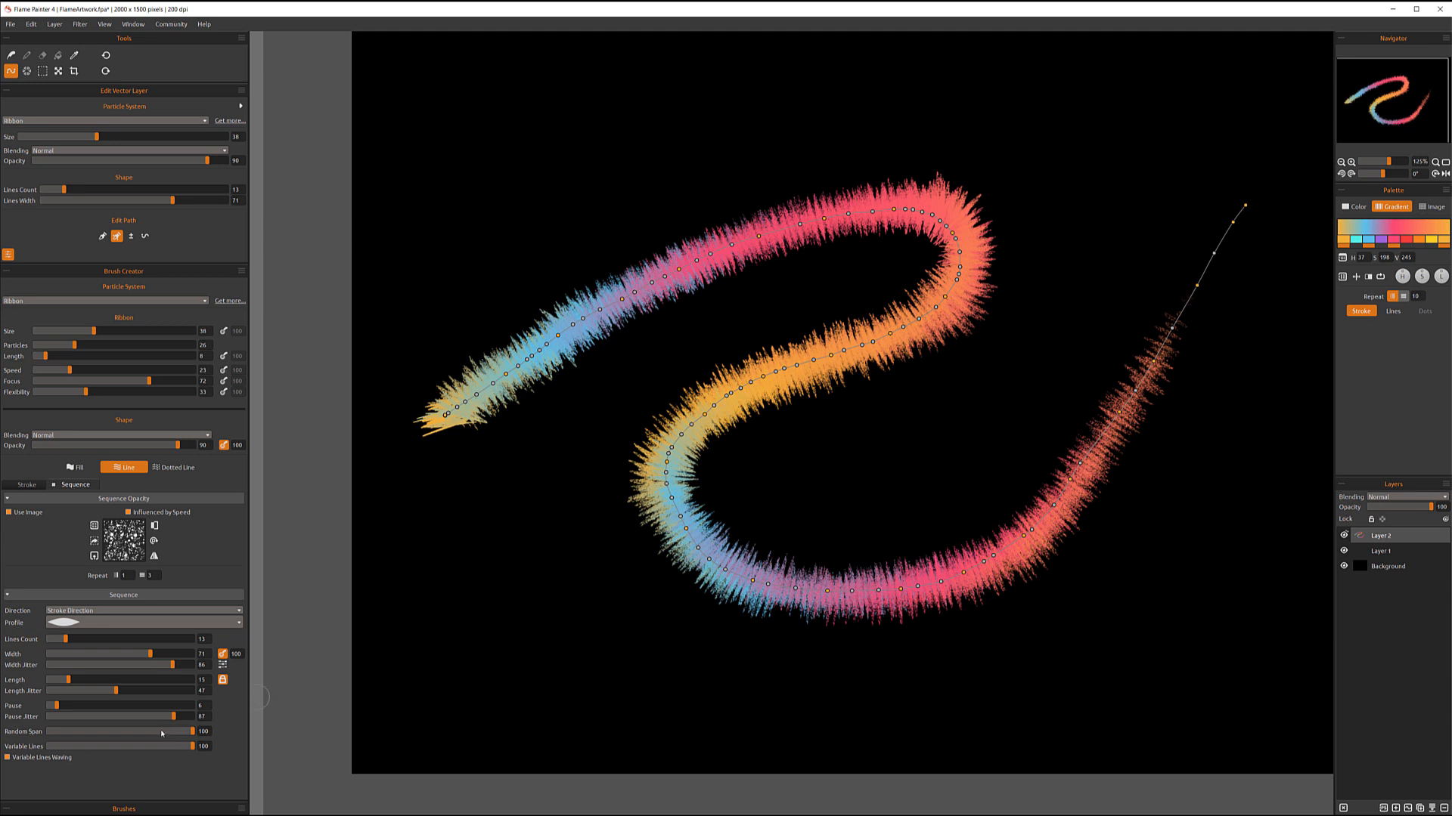
{"action": "left_click", "coordinate": [236, 620]}
{"action": "left_click_drag", "start_coordinate": [68, 680], "coordinate": [63, 721]}
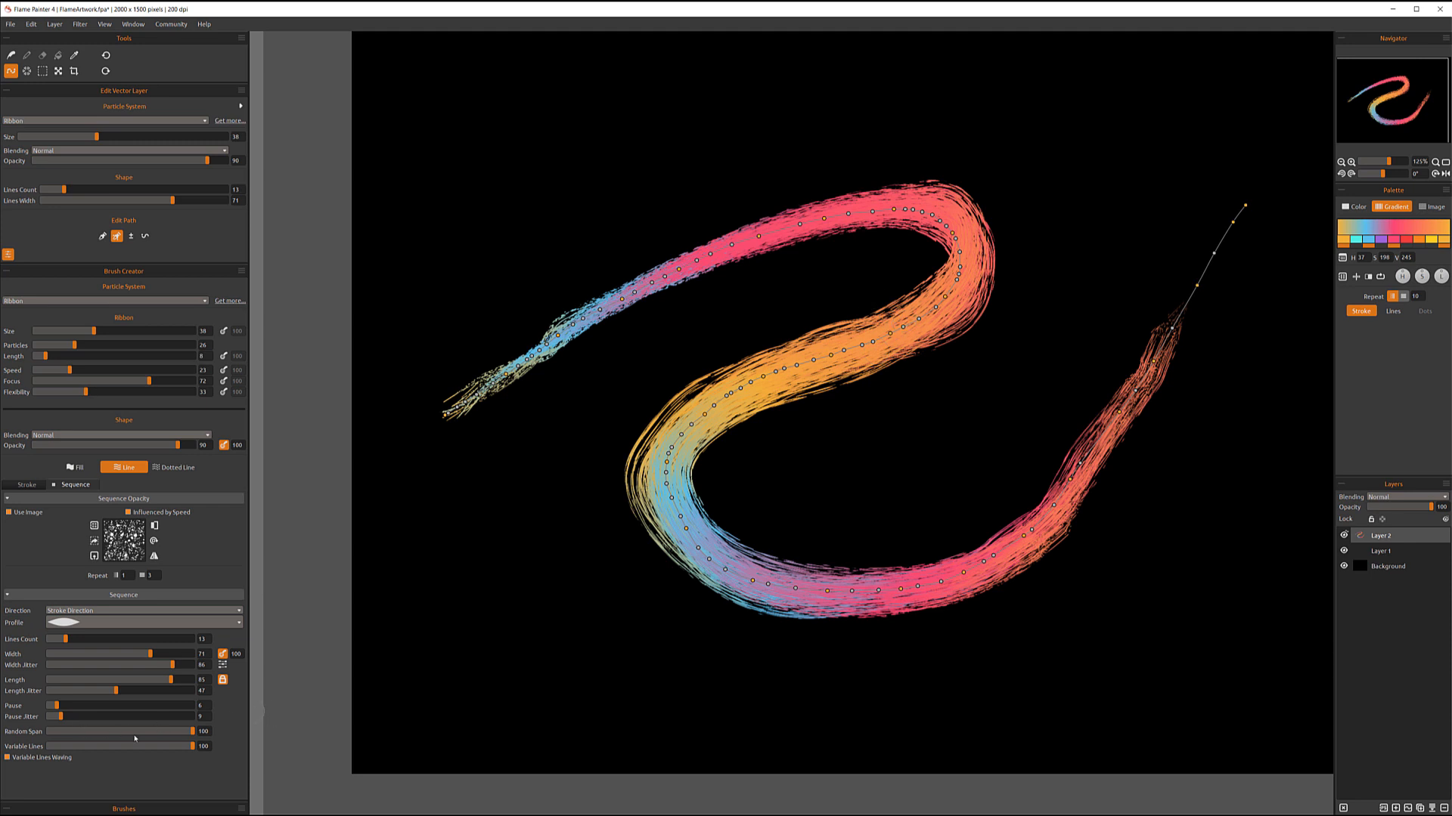
Set the Random Span to 3 and use the first soft round brush from the Image Library as the Sequence Opacity image
{"action": "left_click_drag", "start_coordinate": [195, 735], "coordinate": [49, 737]}
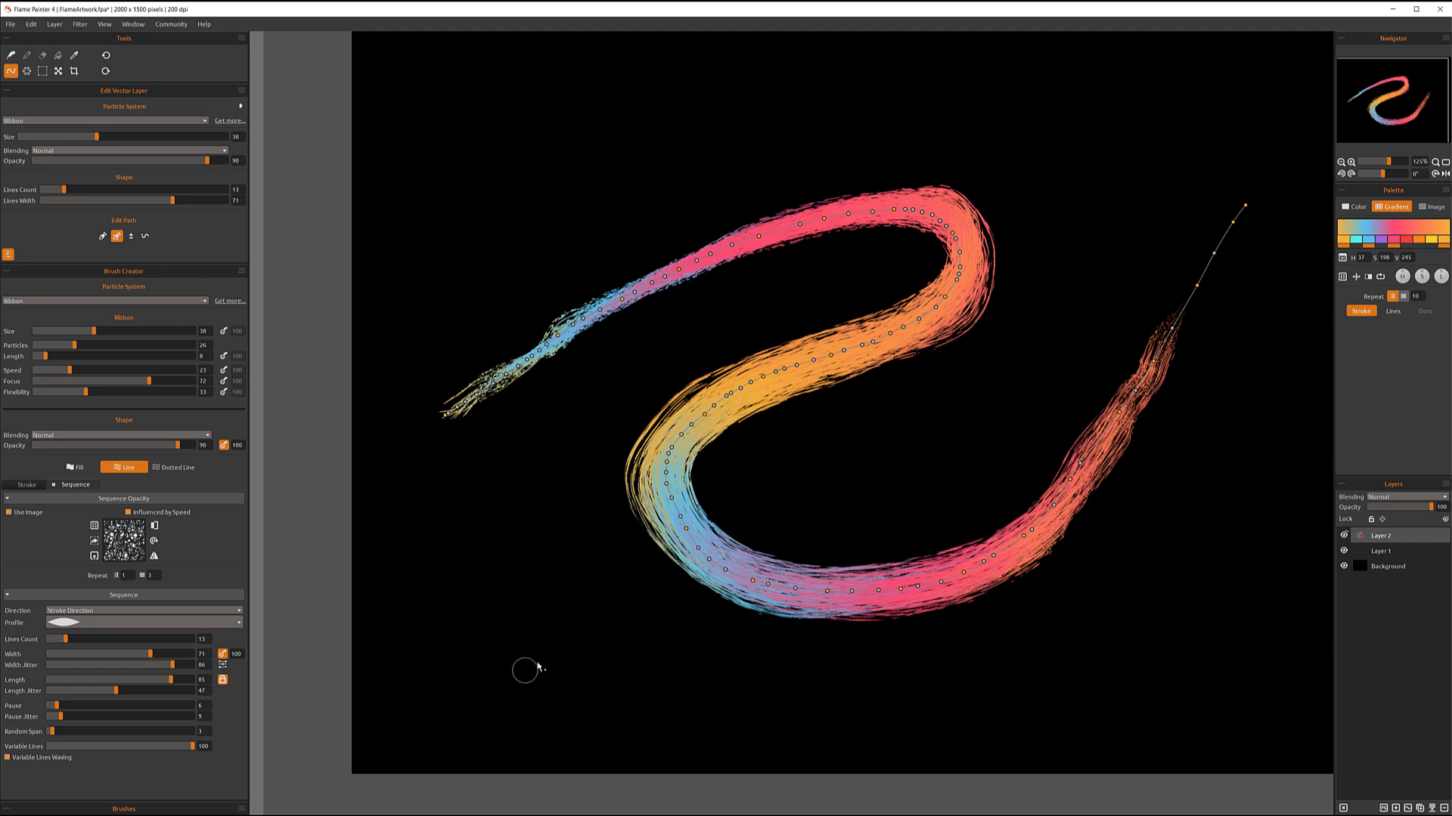
{"action": "left_click", "coordinate": [95, 527]}
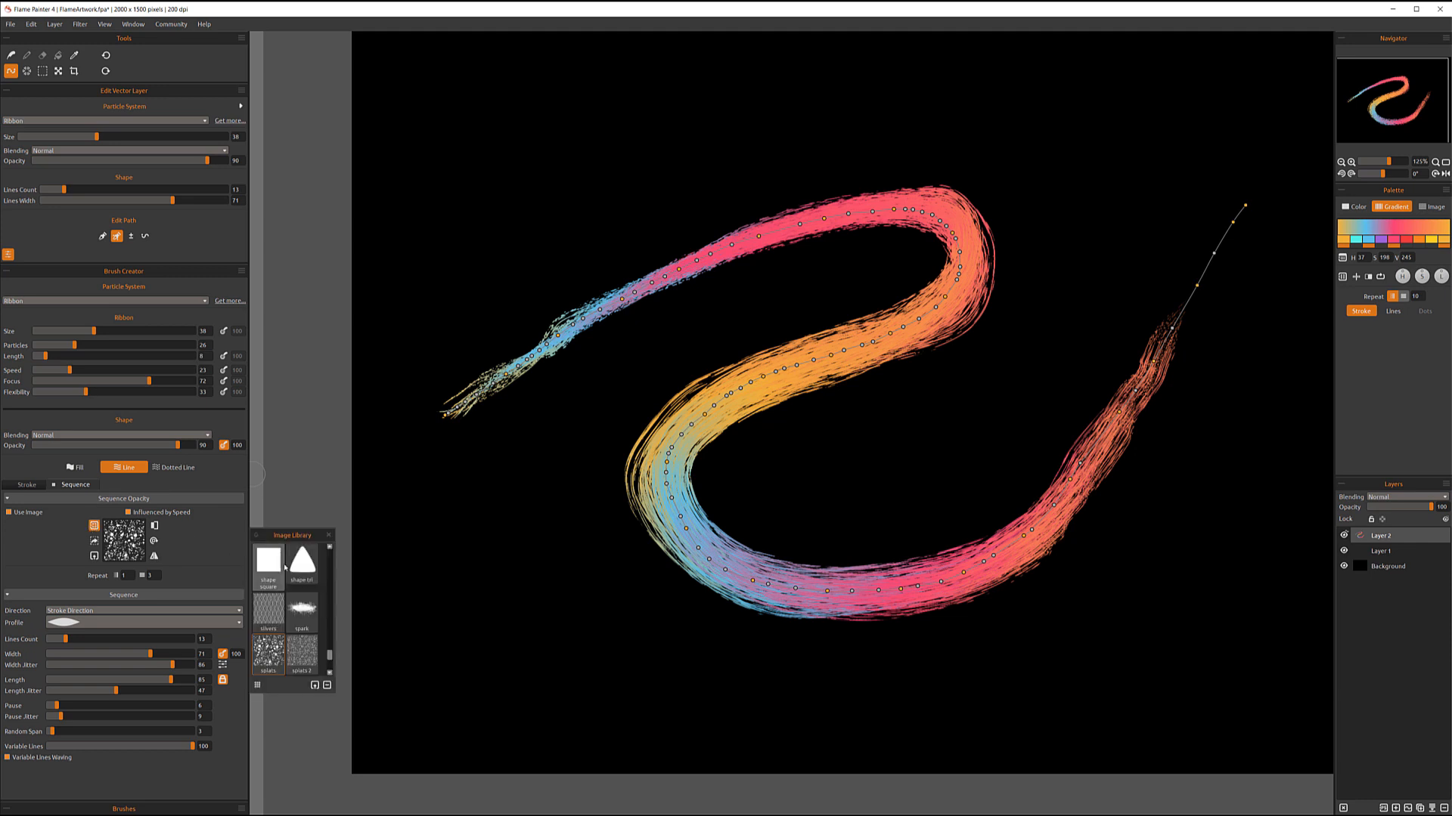
{"action": "left_click_drag", "start_coordinate": [330, 659], "coordinate": [330, 556]}
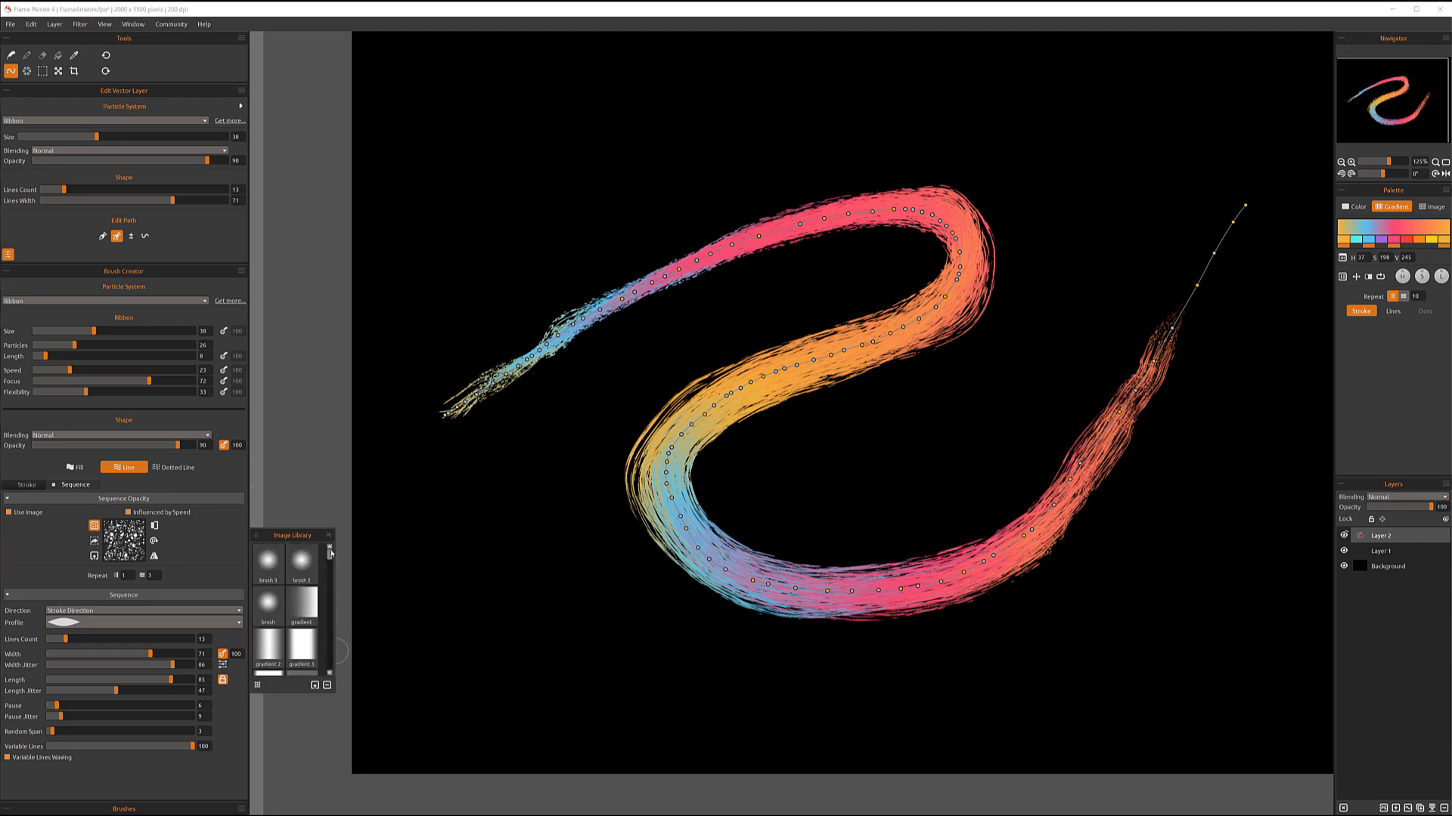
{"action": "left_click", "coordinate": [268, 563]}
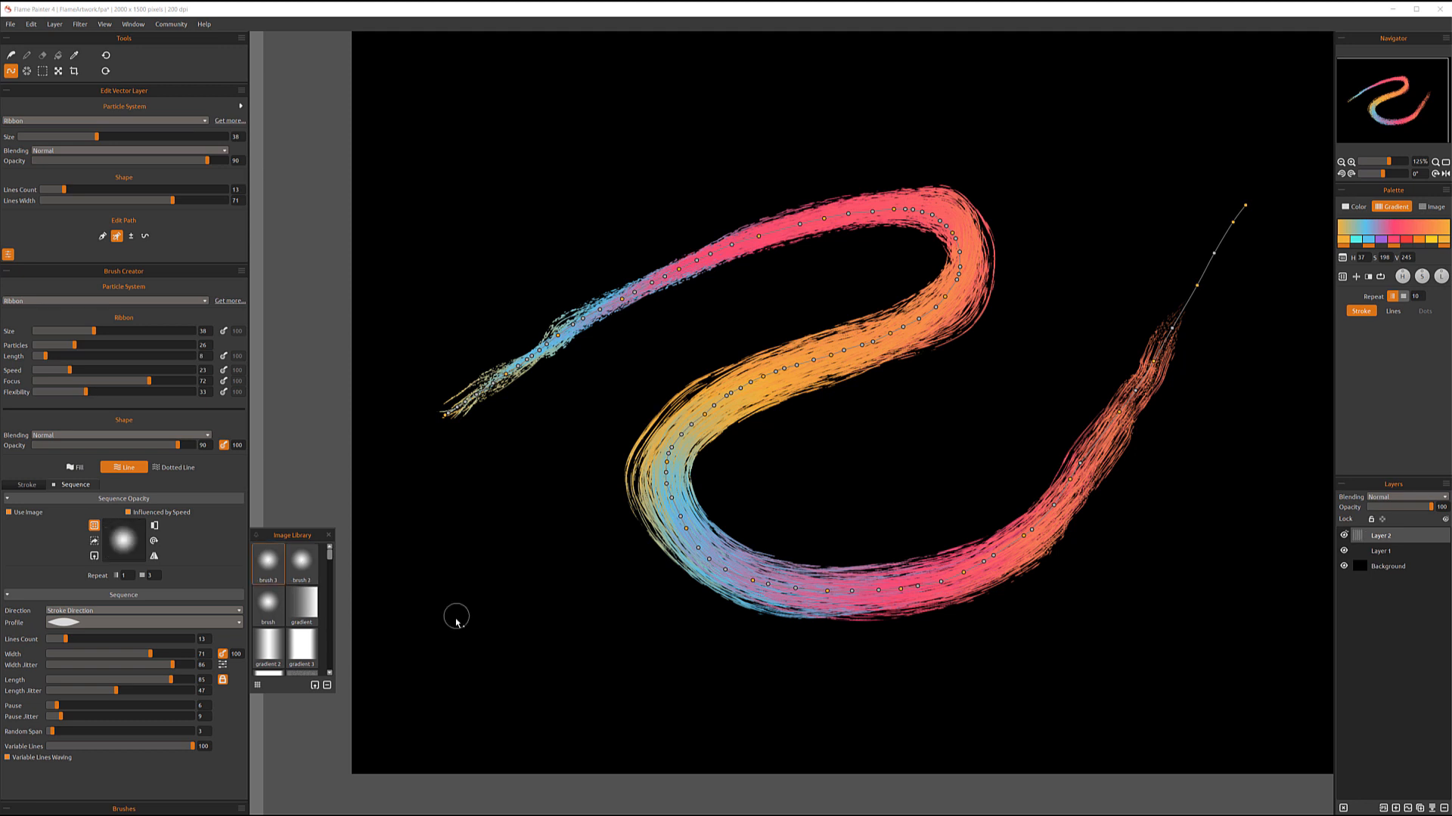
{"action": "left_click", "coordinate": [329, 536]}
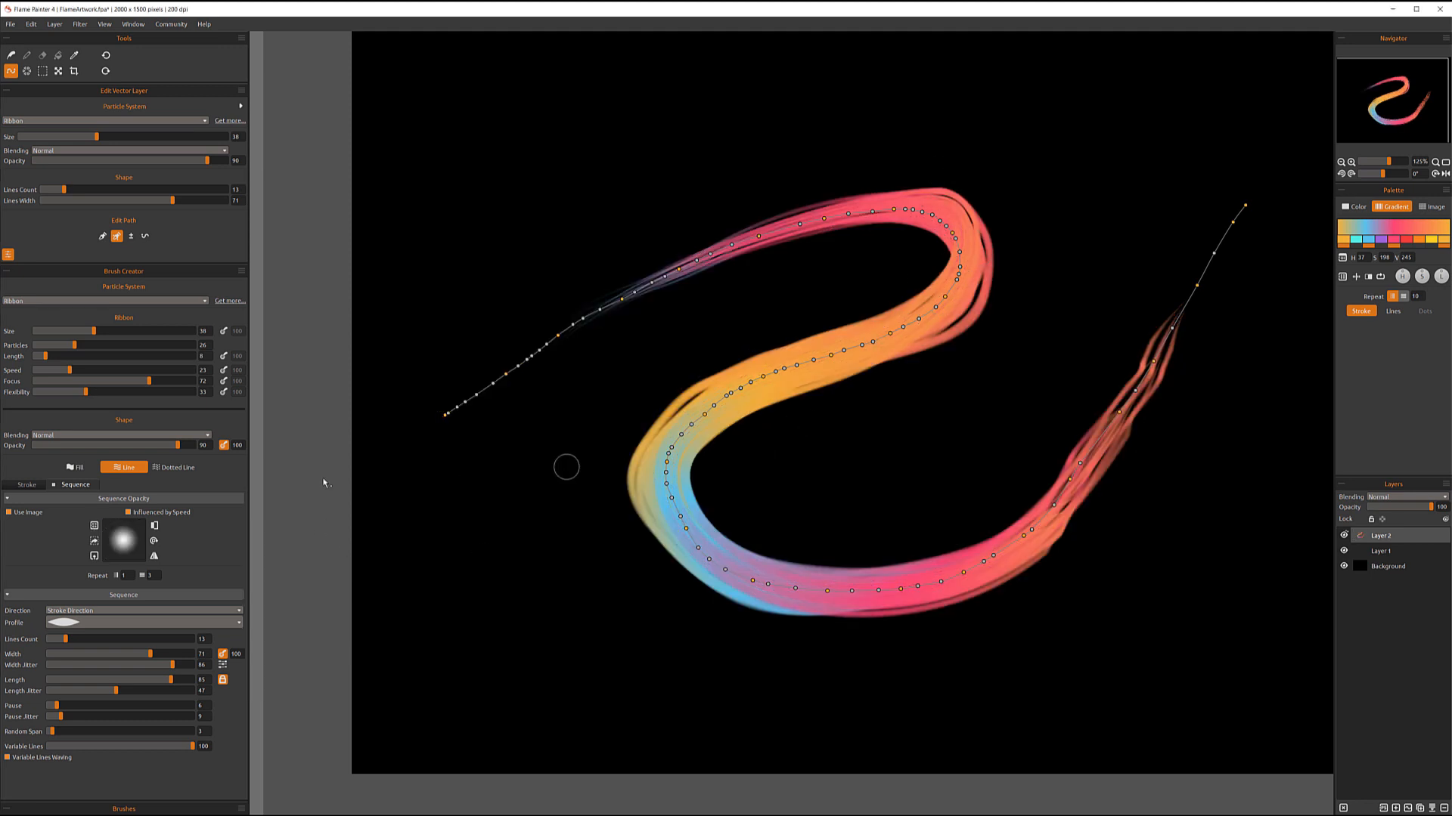
Try the gradient 4 image for the Sequence Opacity and switch back to the first soft round brush image
{"action": "left_click", "coordinate": [95, 527]}
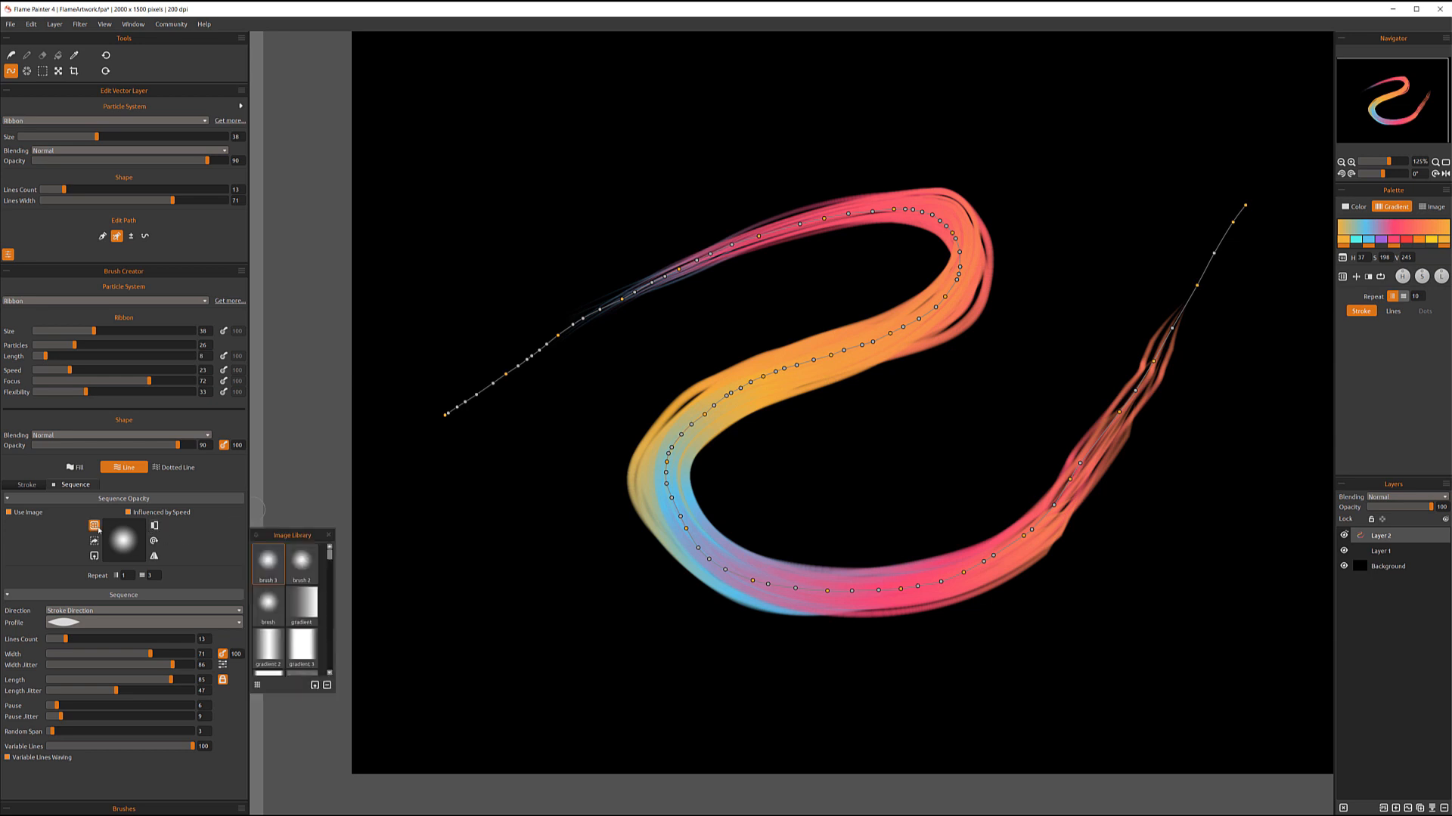
{"action": "left_click", "coordinate": [281, 569]}
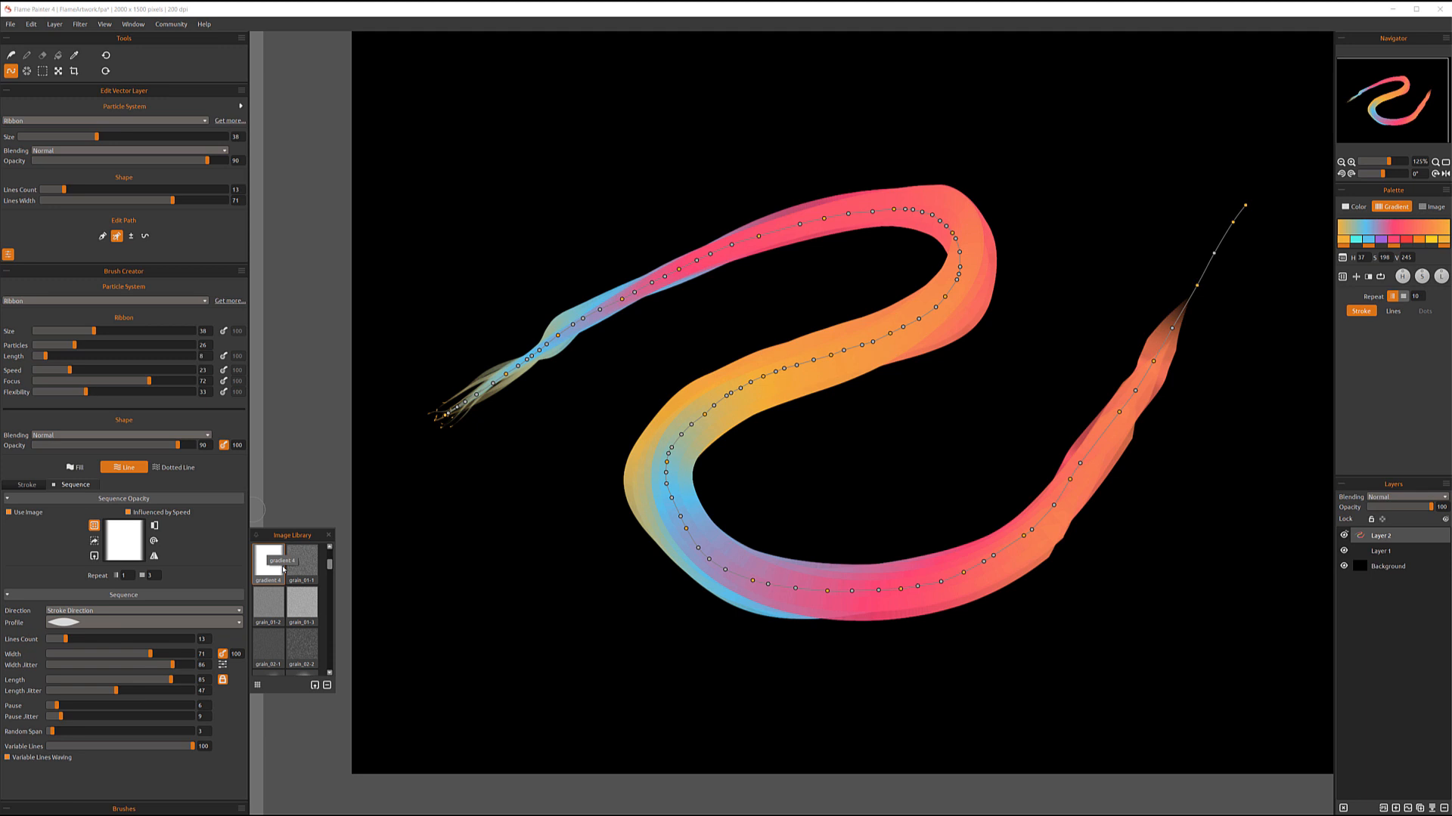
{"action": "scroll", "coordinate": [302, 576], "scroll_direction": "up", "scroll_amount": 3}
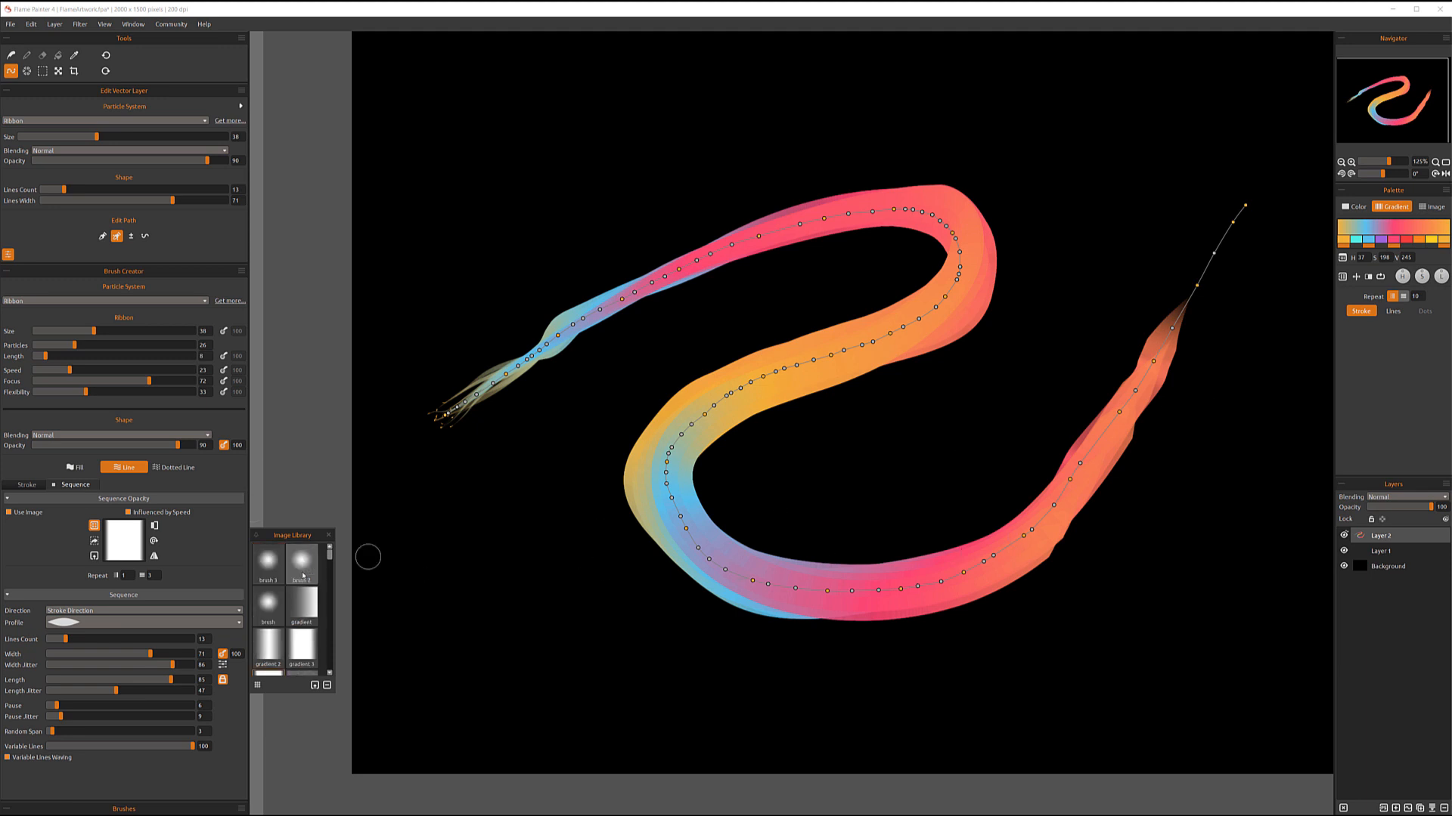
{"action": "left_click", "coordinate": [268, 564]}
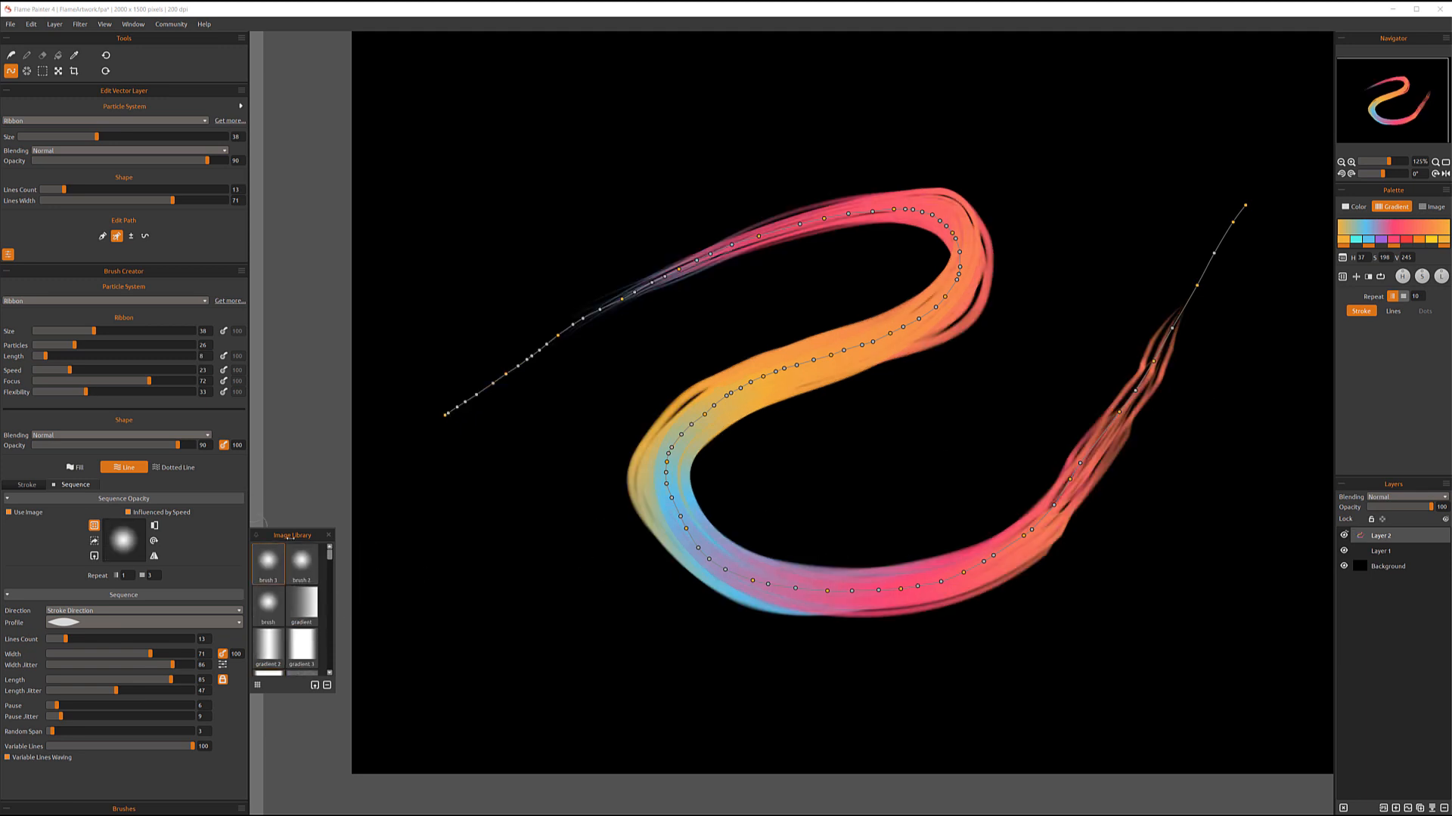
{"action": "left_click", "coordinate": [95, 526]}
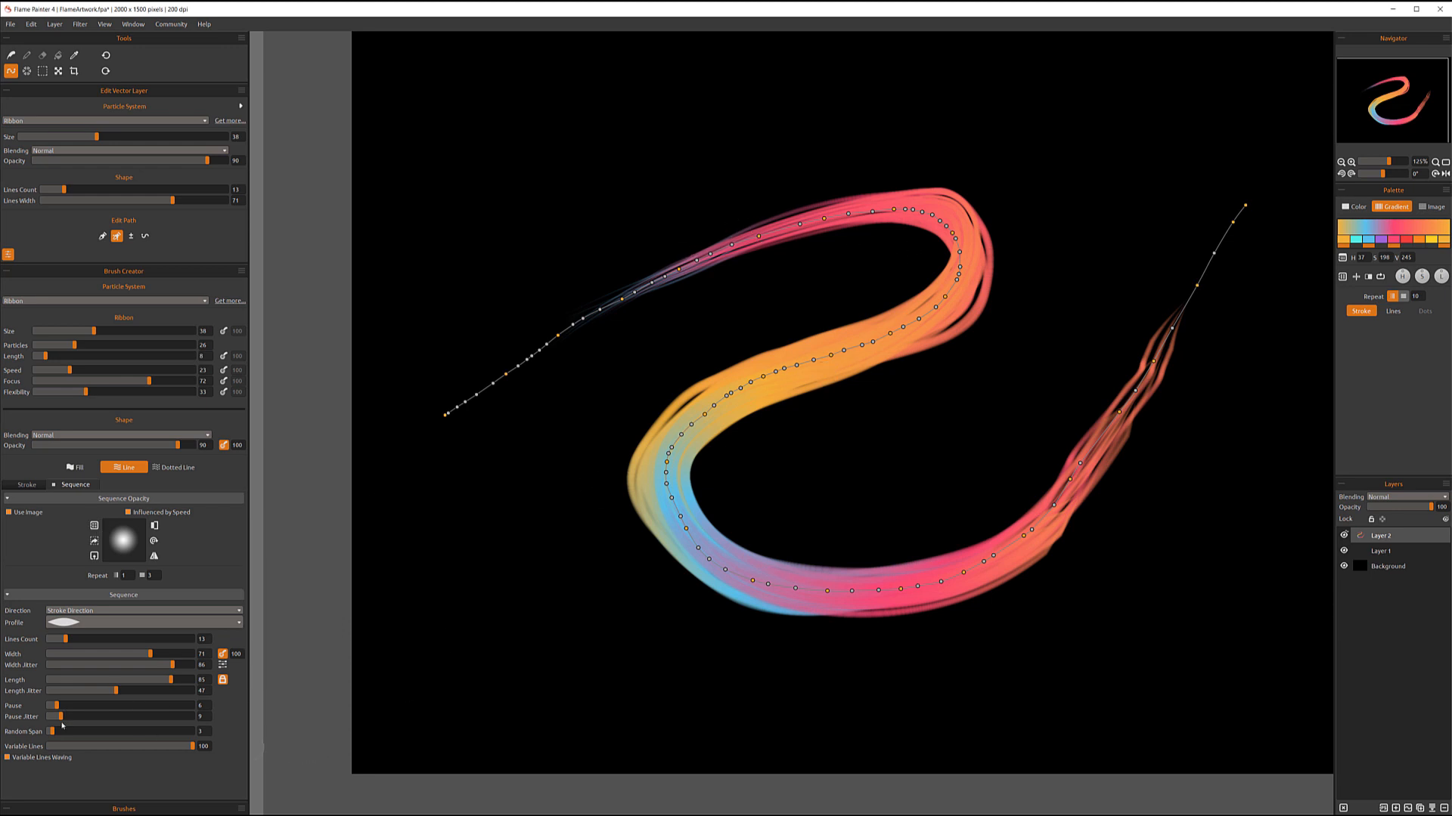
Set the sequence Random Span to 0 and leave Variable Lines at 100
{"action": "mouse_move", "coordinate": [53, 731]}
{"action": "left_mouse_down"}
{"action": "mouse_move", "coordinate": [231, 750]}
{"action": "mouse_move", "coordinate": [155, 732]}
{"action": "mouse_move", "coordinate": [31, 735]}
{"action": "left_mouse_up"}
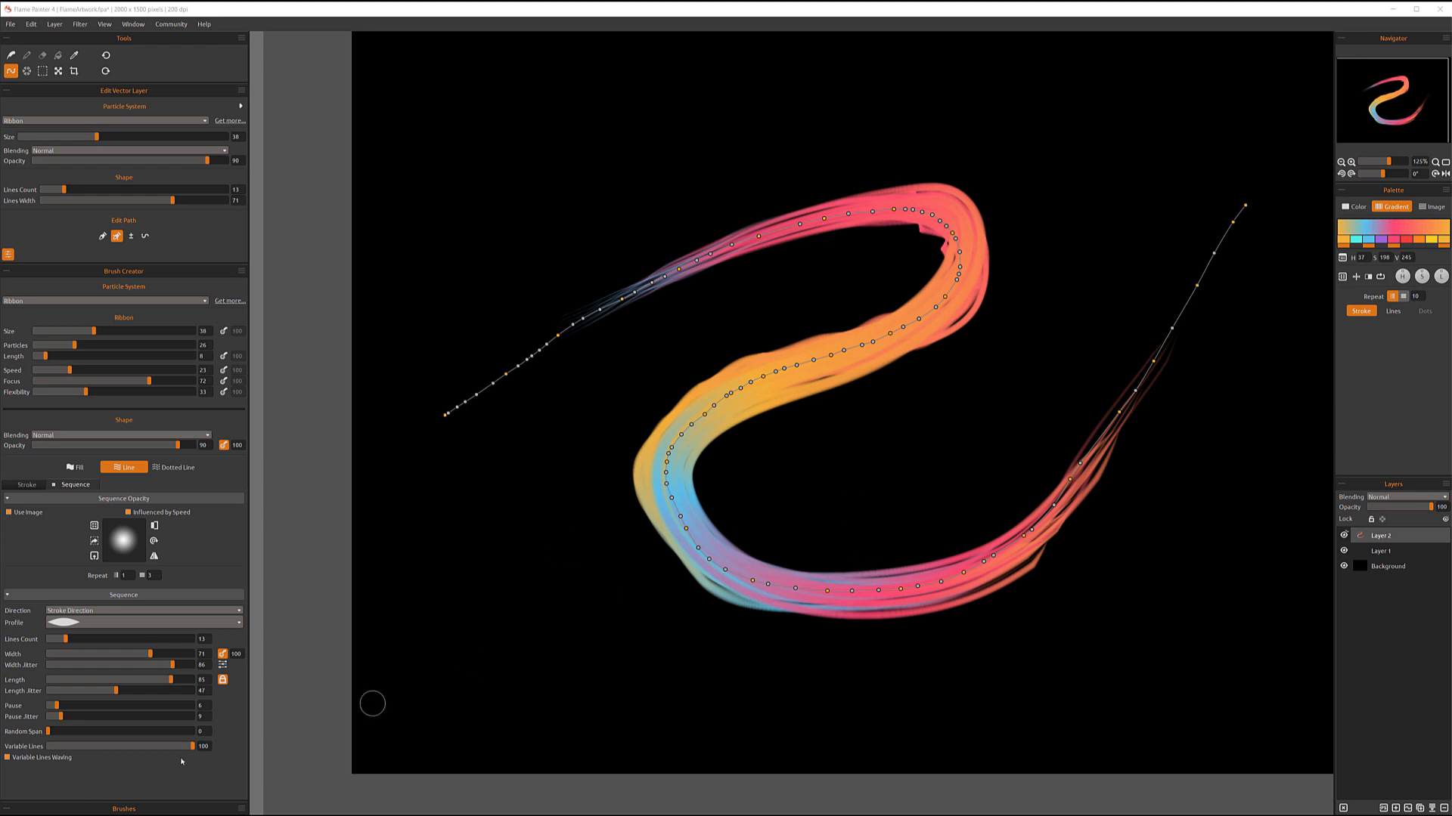
{"action": "mouse_move", "coordinate": [191, 746]}
{"action": "left_mouse_down"}
{"action": "mouse_move", "coordinate": [33, 743]}
{"action": "mouse_move", "coordinate": [242, 756]}
{"action": "mouse_move", "coordinate": [32, 757]}
{"action": "mouse_move", "coordinate": [215, 756]}
{"action": "left_mouse_up"}
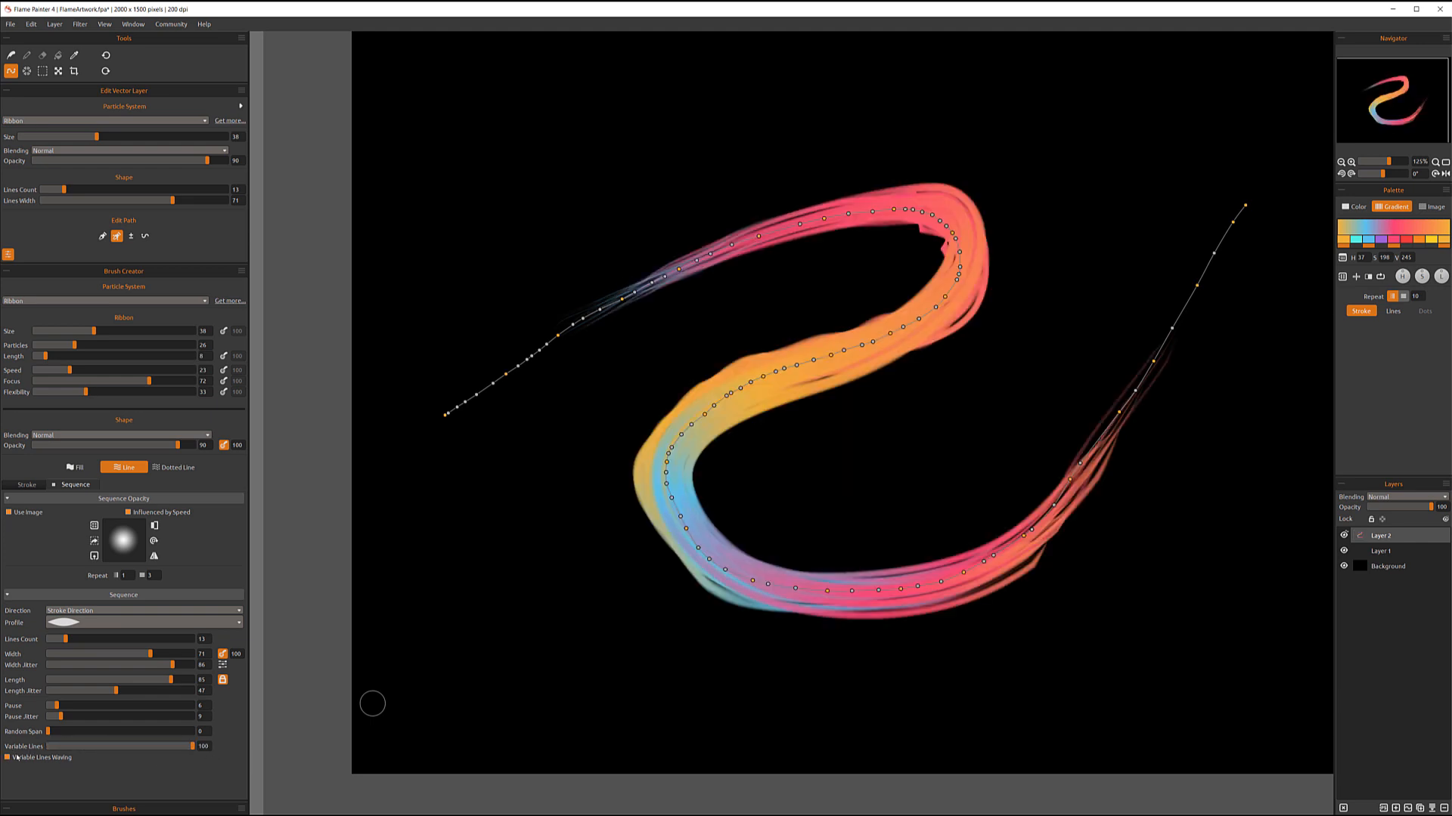